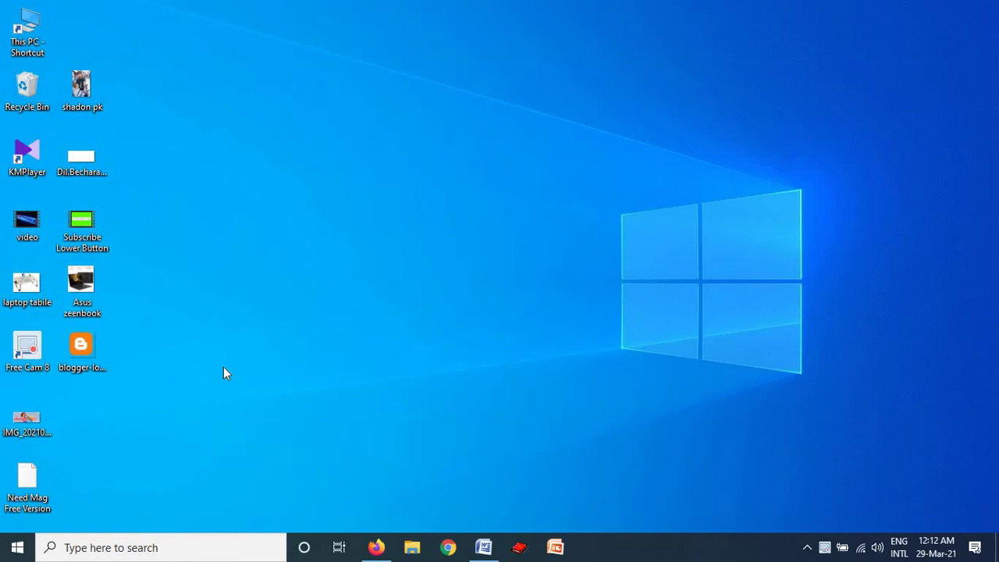
# Switch to Firefox, review the published posts in Blogger, and open the girlsfshion blog's live site
pyautogui.click(376, 549)
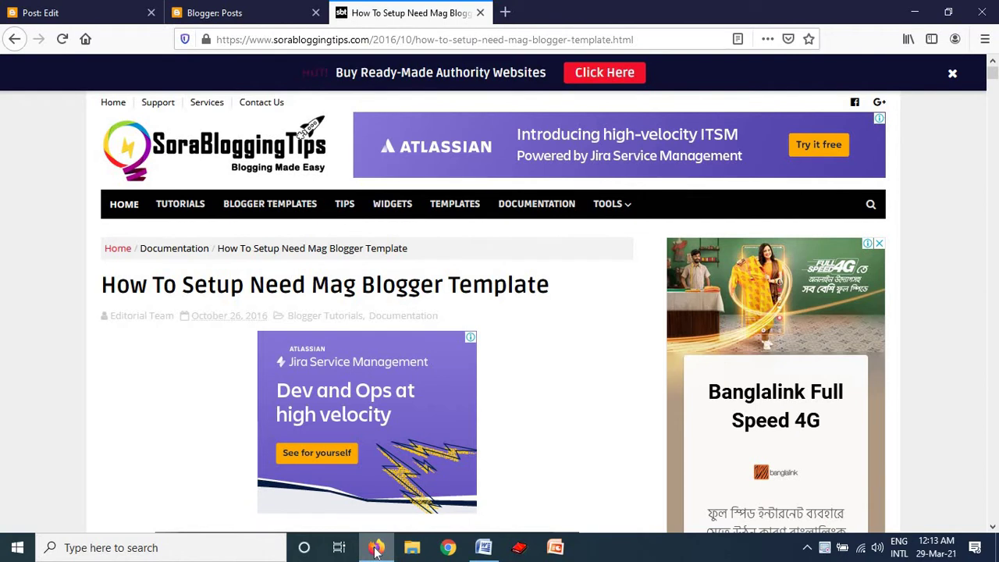
pyautogui.click(228, 6)
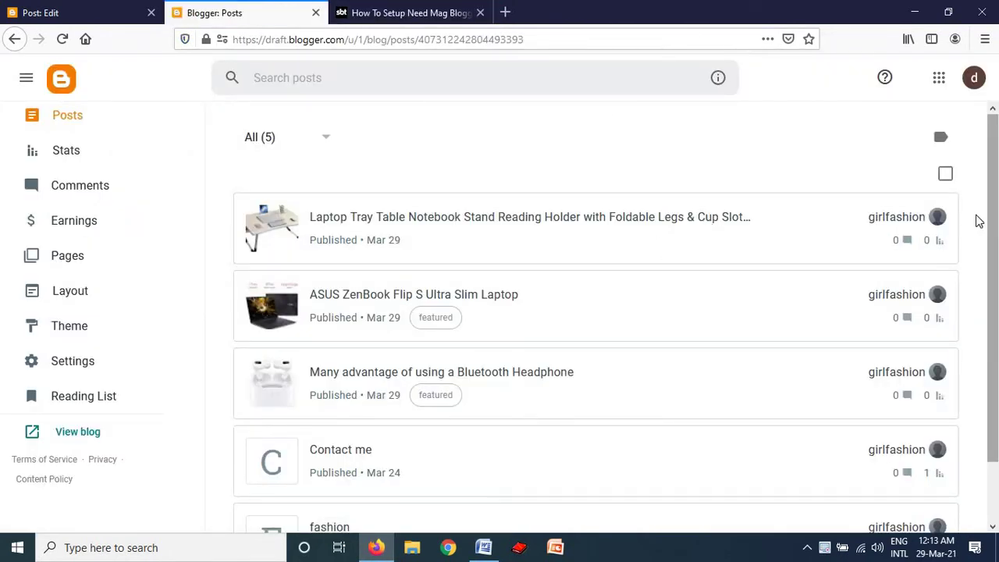
pyautogui.moveTo(994, 199); pyautogui.dragTo(995, 254)
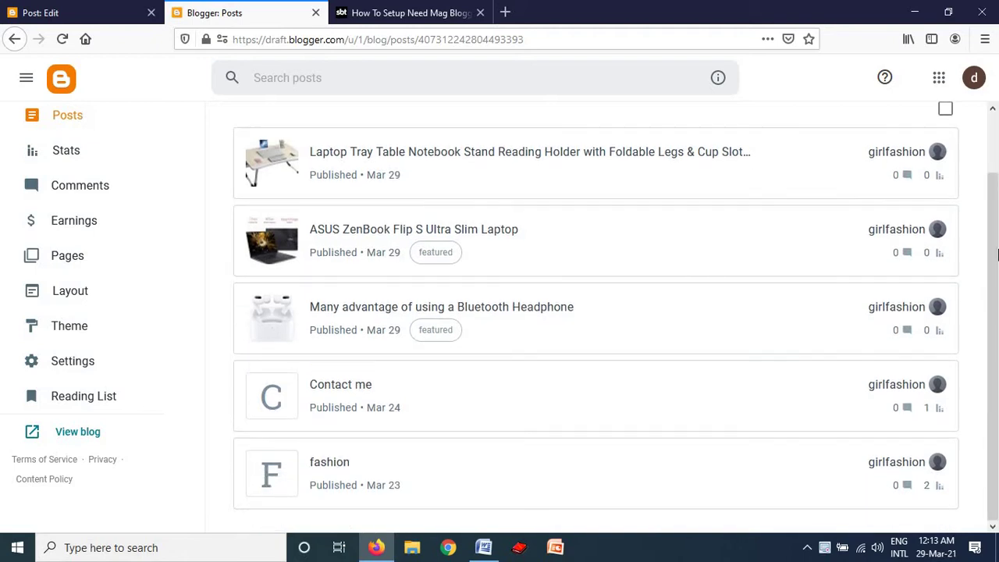
pyautogui.scroll(1, 994, 252)
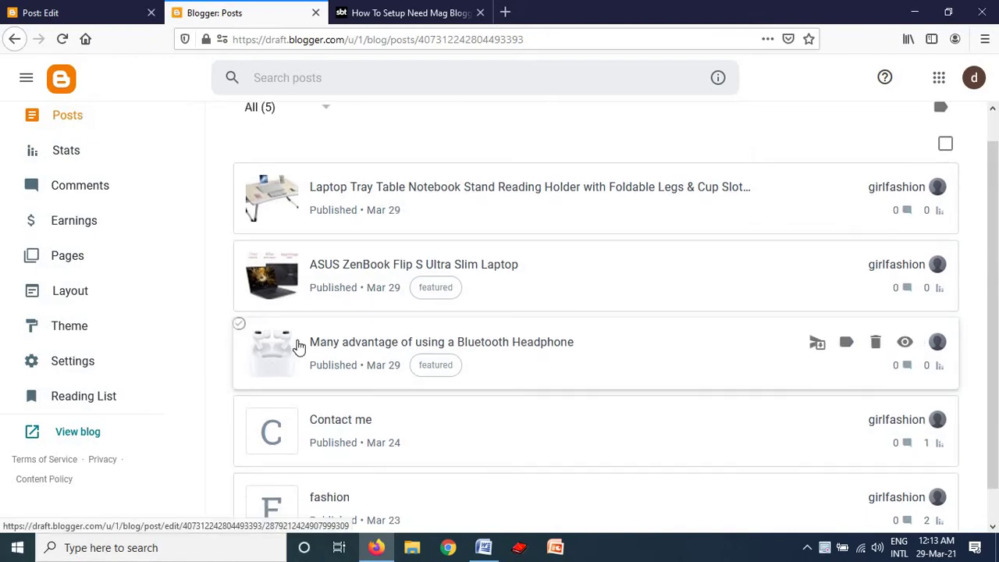
pyautogui.click(76, 434)
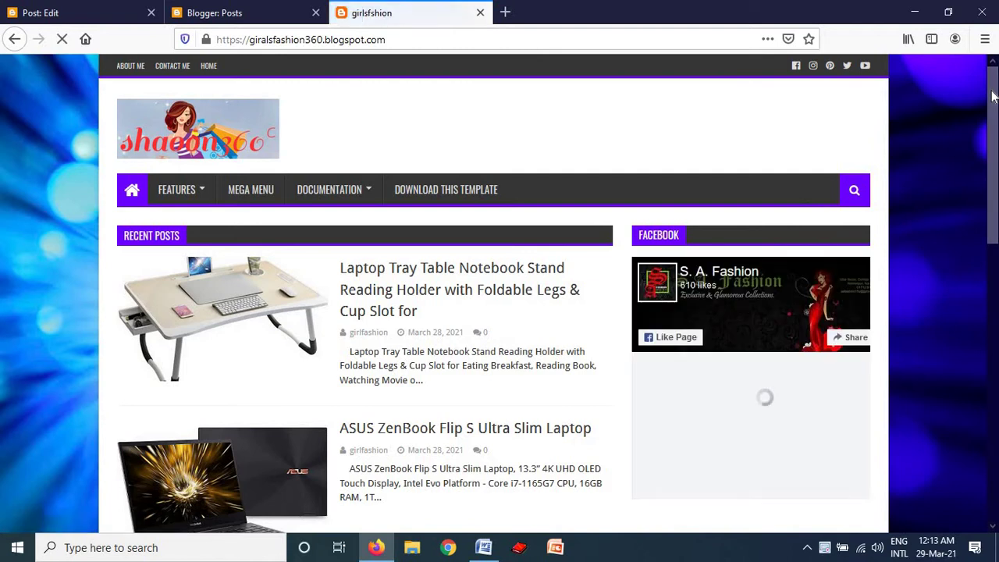
# Examine the blog's navigation menus and test the Facebook icon link in the page header
pyautogui.moveTo(992, 95); pyautogui.dragTo(992, 138)
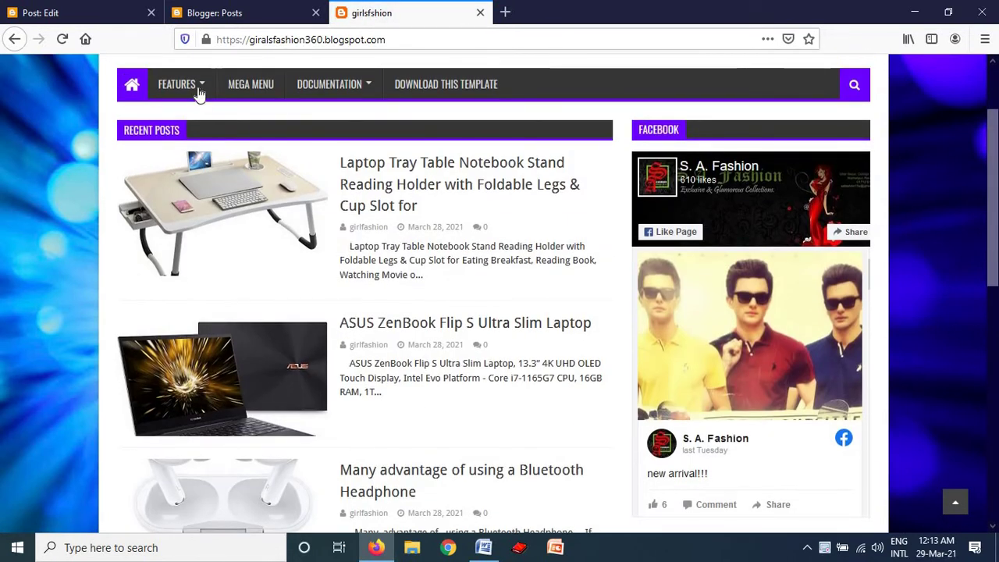
pyautogui.moveTo(312, 91)
pyautogui.moveTo(994, 117); pyautogui.dragTo(989, 40)
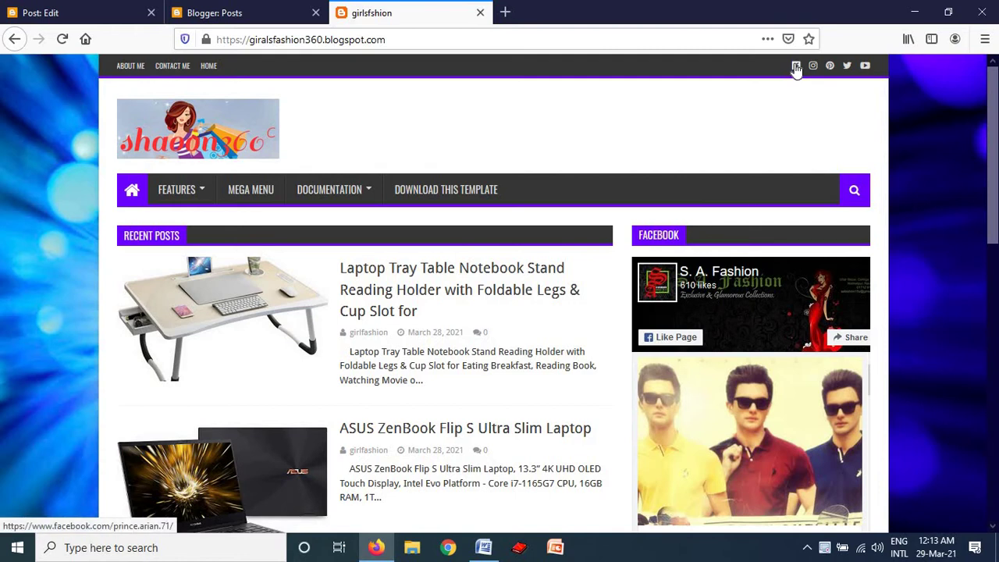
pyautogui.click(795, 67)
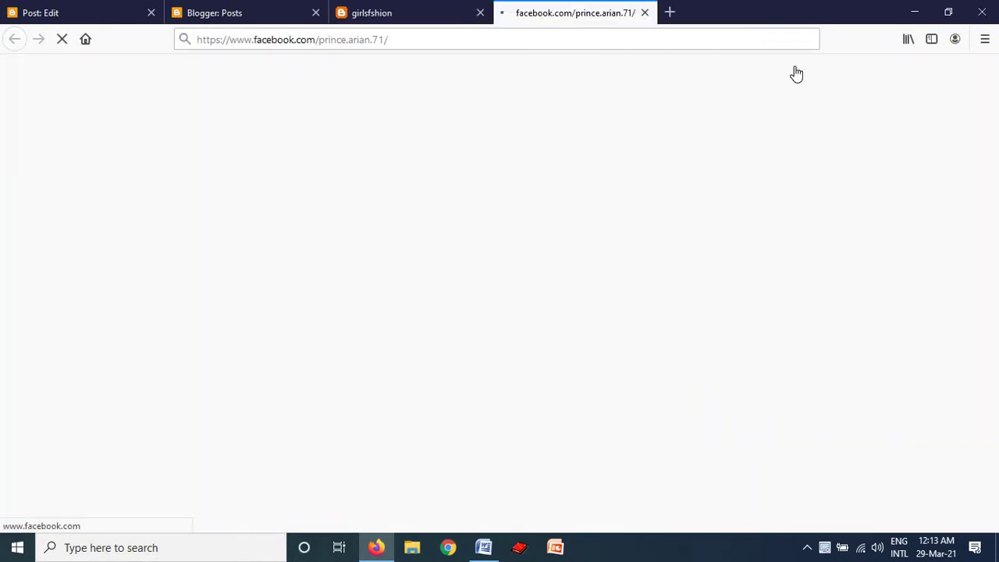
pyautogui.click(645, 13)
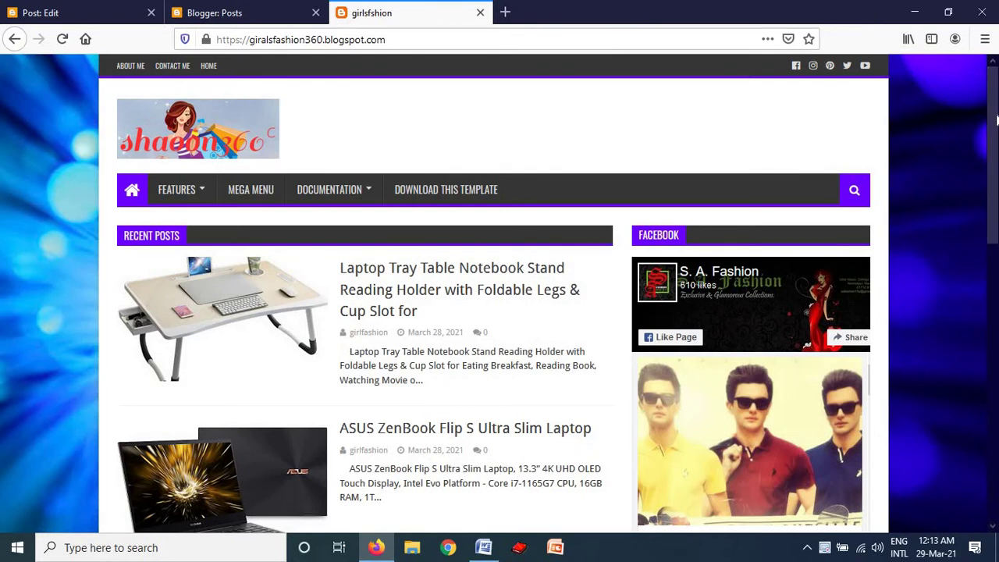
# Review the blog homepage's recent posts, sidebar widgets and footer
pyautogui.scroll(-3, 991, 156)
pyautogui.scroll(-10, 744, 502)
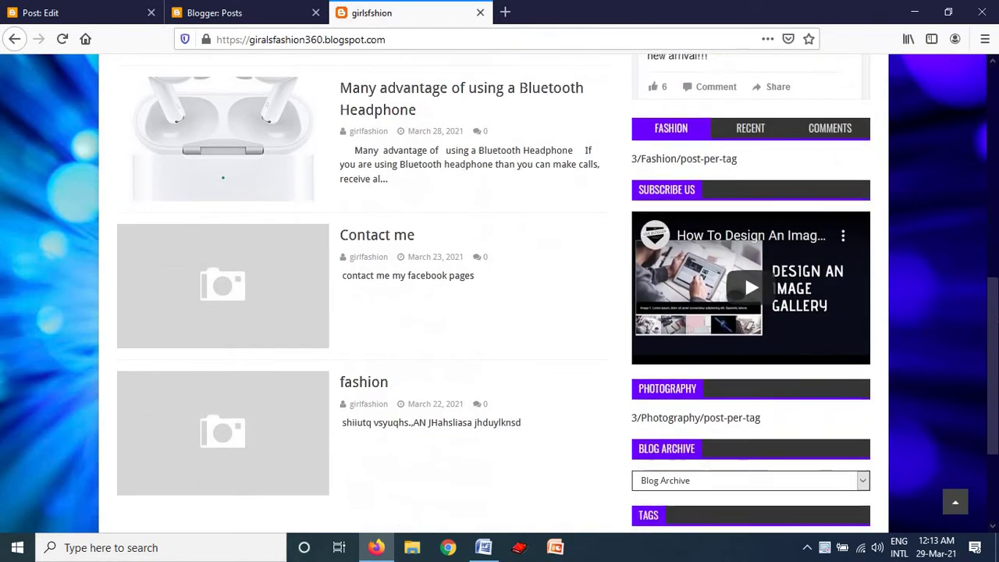
pyautogui.scroll(-3, 499, 288)
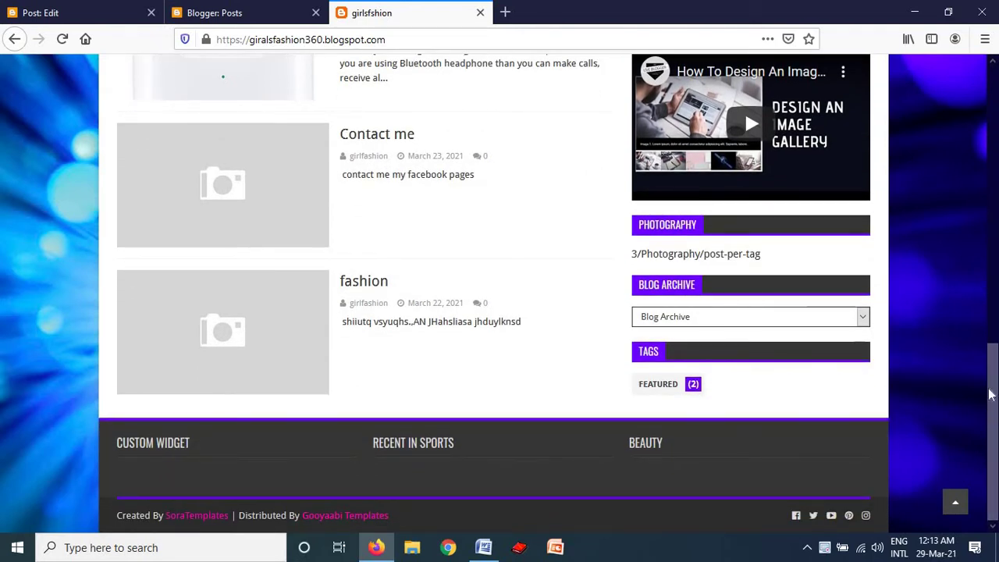
pyautogui.scroll(10, 939, 285)
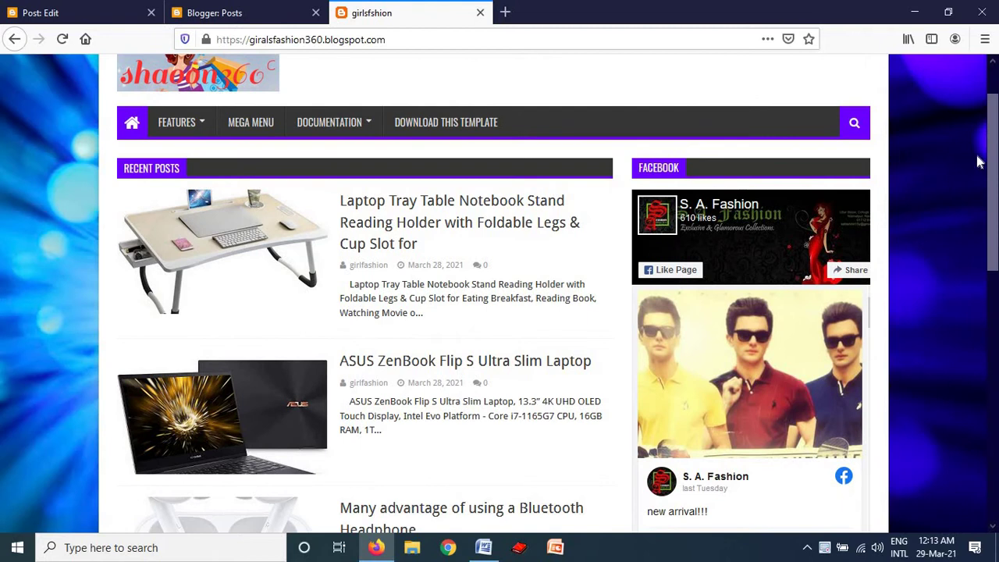
pyautogui.moveTo(992, 139); pyautogui.dragTo(992, 125)
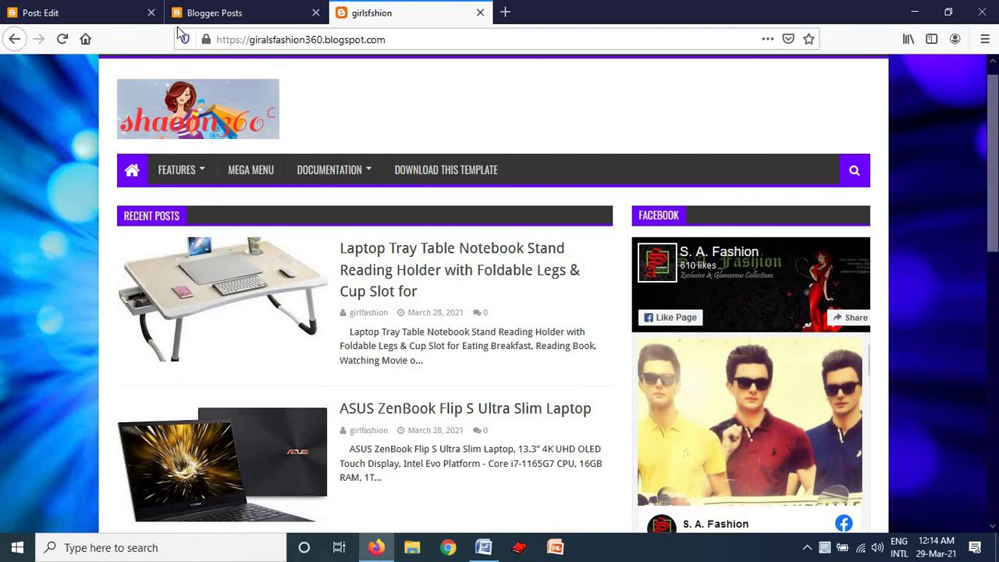
# Return to Blogger, open the blog's layout page, and inspect the header gadget's configuration in the Logo section
pyautogui.click(238, 11)
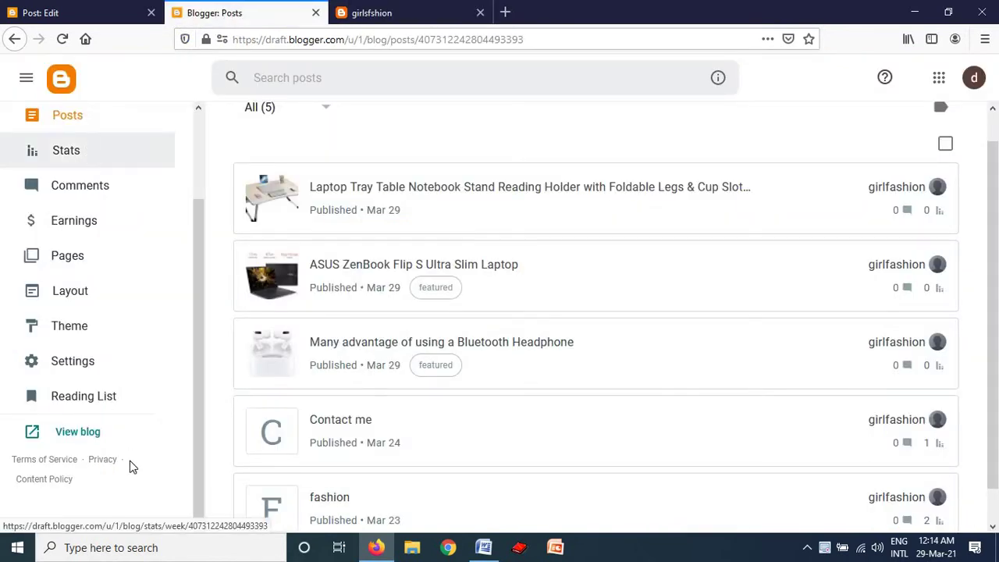
pyautogui.click(72, 295)
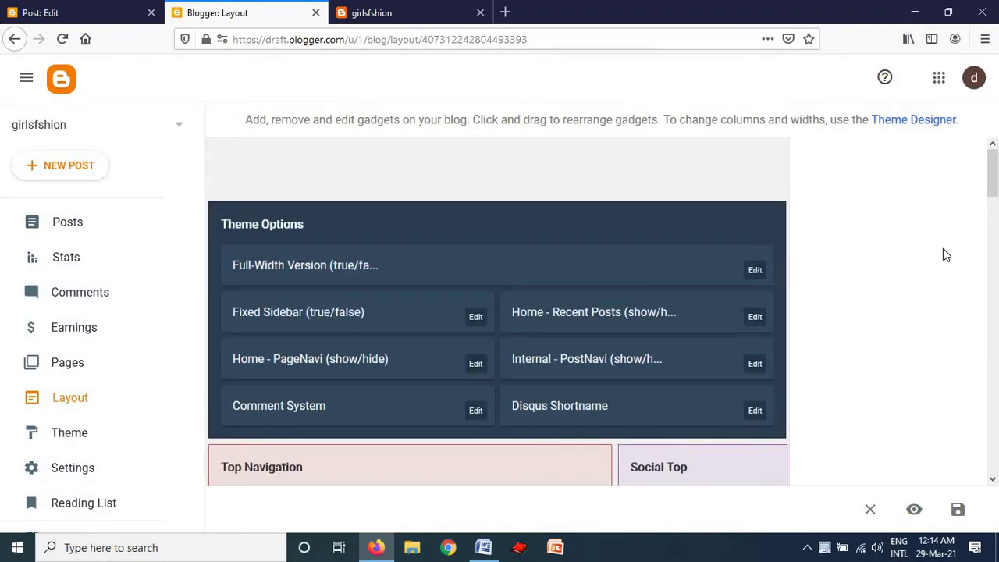
pyautogui.moveTo(996, 189); pyautogui.dragTo(996, 231)
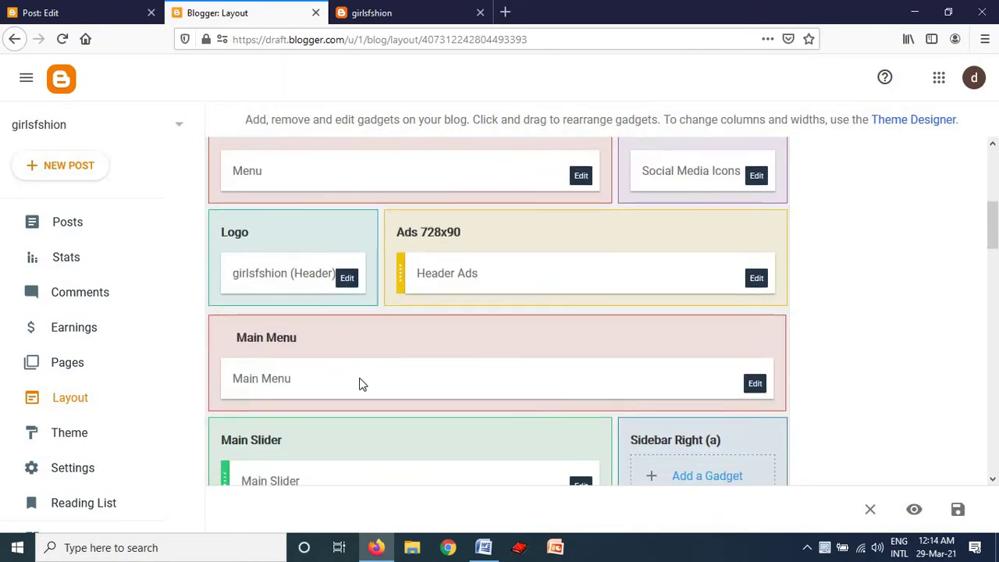
pyautogui.click(347, 279)
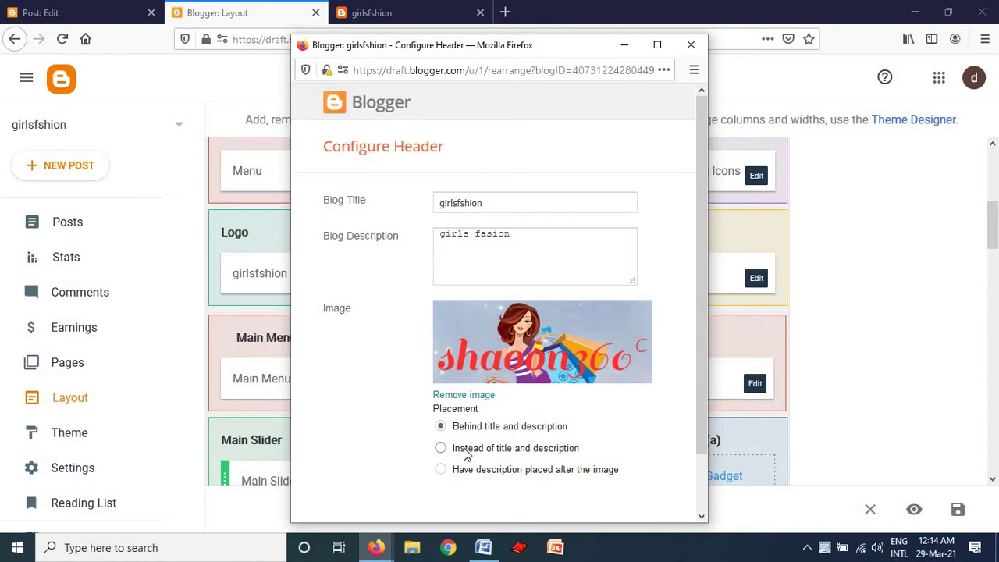
pyautogui.click(690, 45)
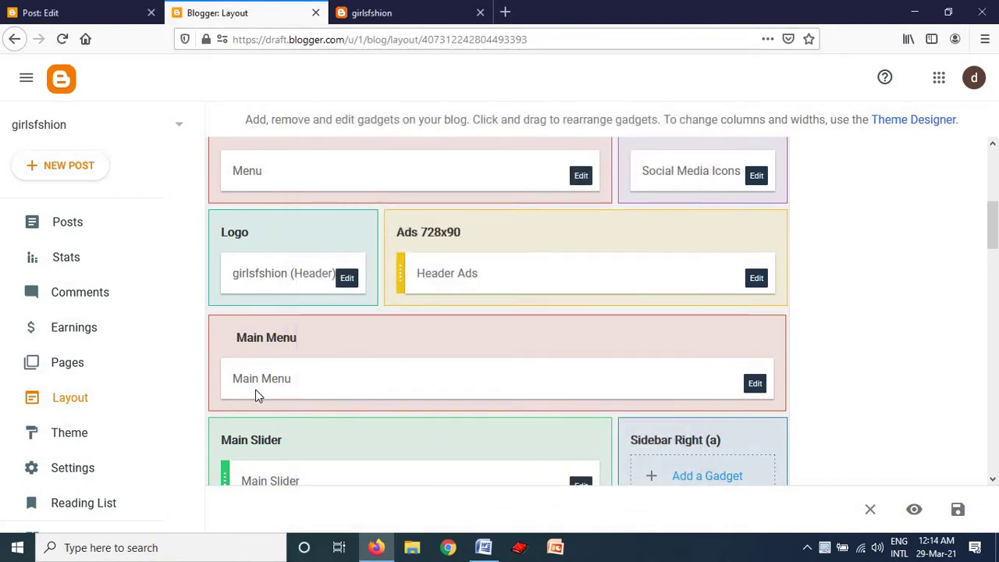
# Delete _Multi DropDown, __DropDown 1, __DropDown 2, __DropDown 3, _ShortCodes, _SiteMap and _Error page from the Main Menu link list and save it
pyautogui.click(756, 385)
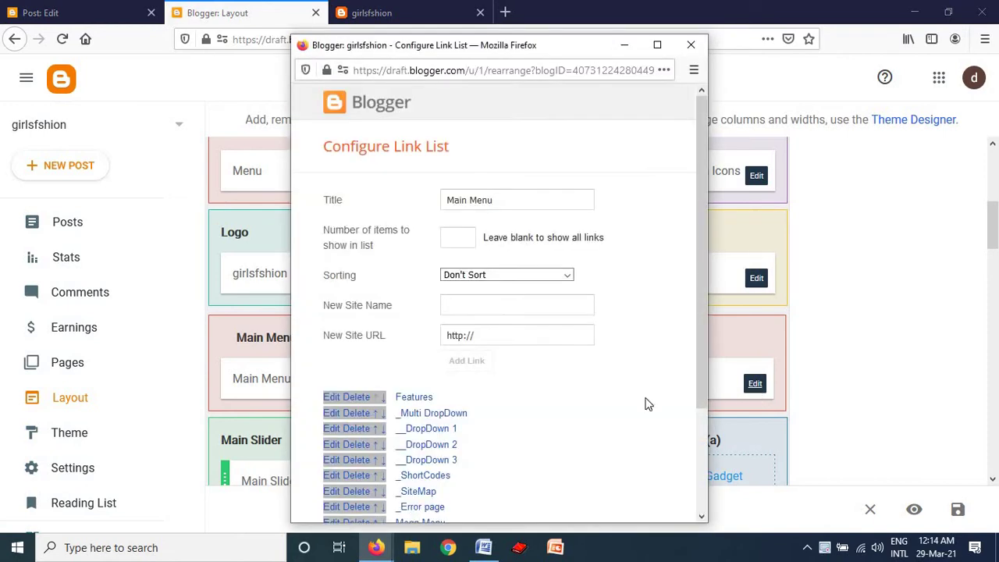
pyautogui.click(359, 414)
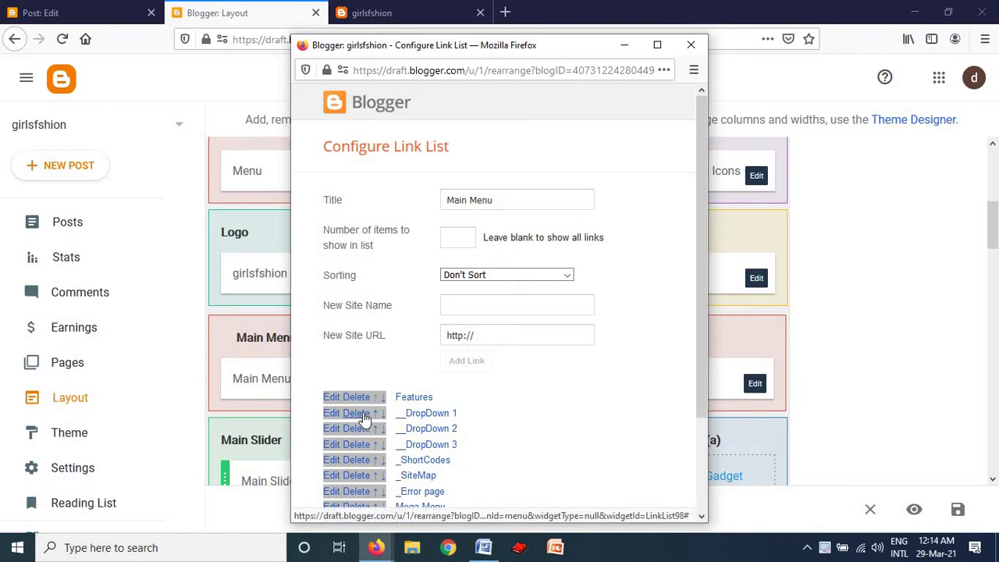
pyautogui.click(361, 413)
pyautogui.click(363, 416)
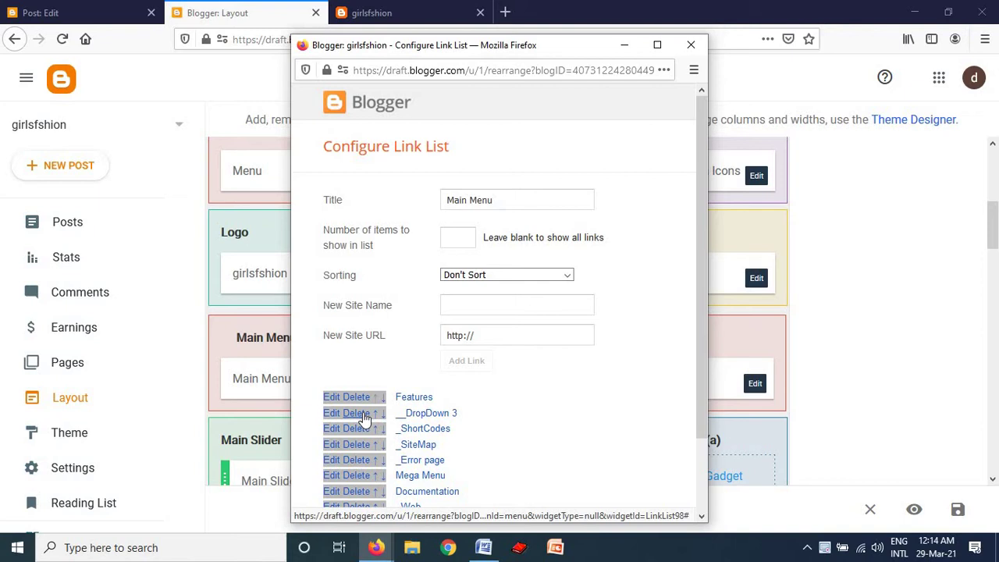
pyautogui.click(363, 415)
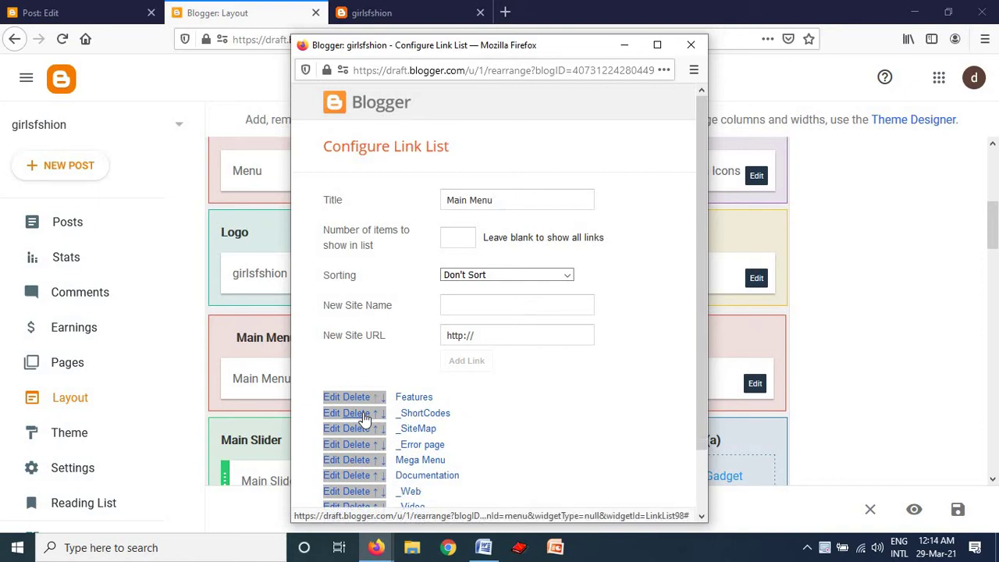
pyautogui.click(364, 416)
pyautogui.click(364, 416)
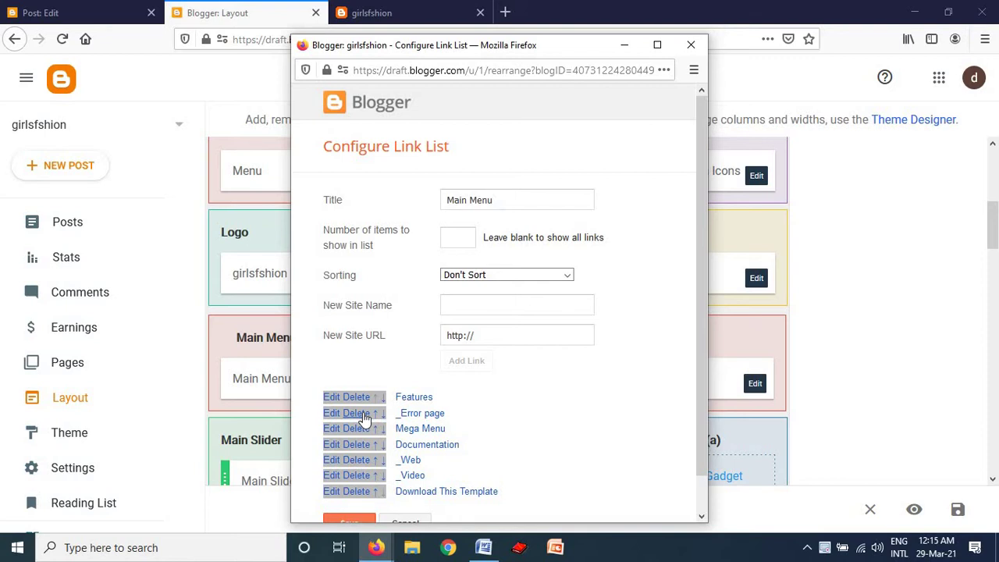
pyautogui.click(363, 418)
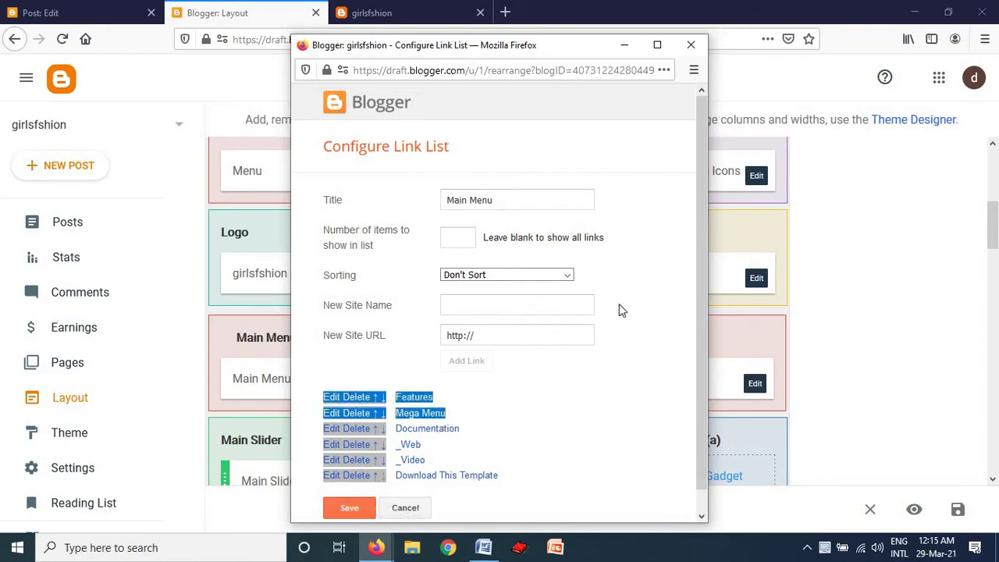
pyautogui.moveTo(619, 310); pyautogui.dragTo(661, 268)
pyautogui.scroll(-1, 698, 333)
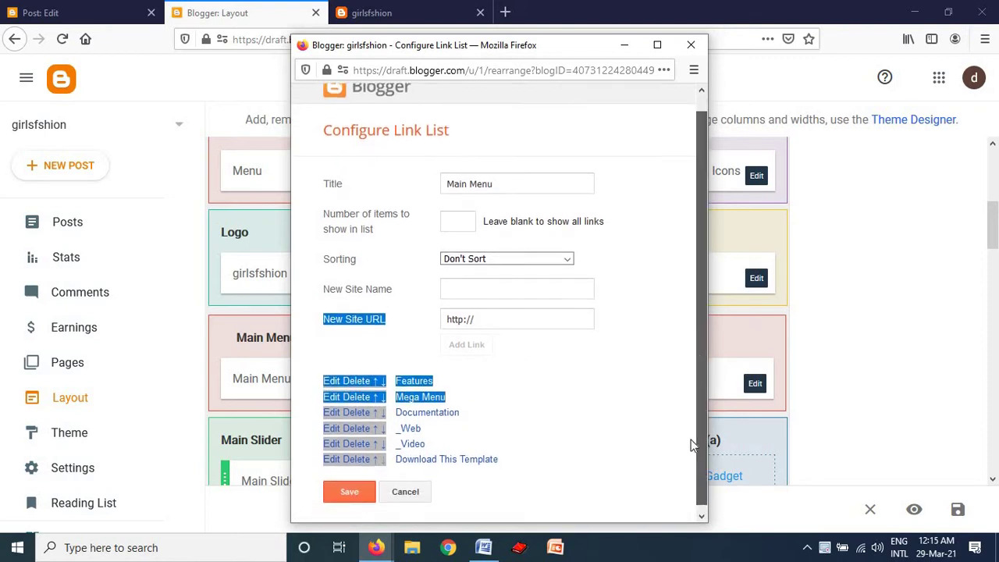
pyautogui.click(351, 486)
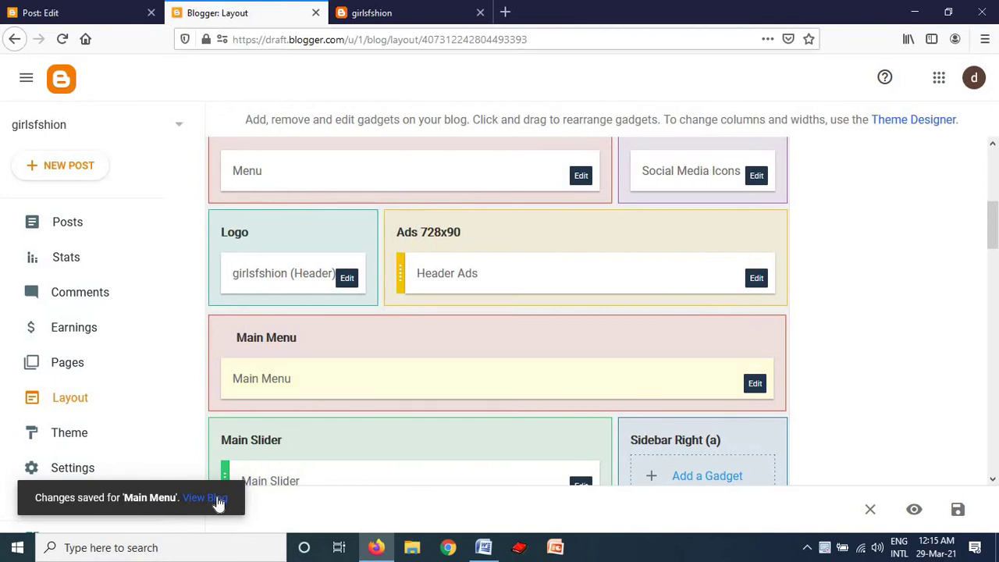
# View the live blog and check the Features menu item and the rest of the homepage down to the footer
pyautogui.click(215, 498)
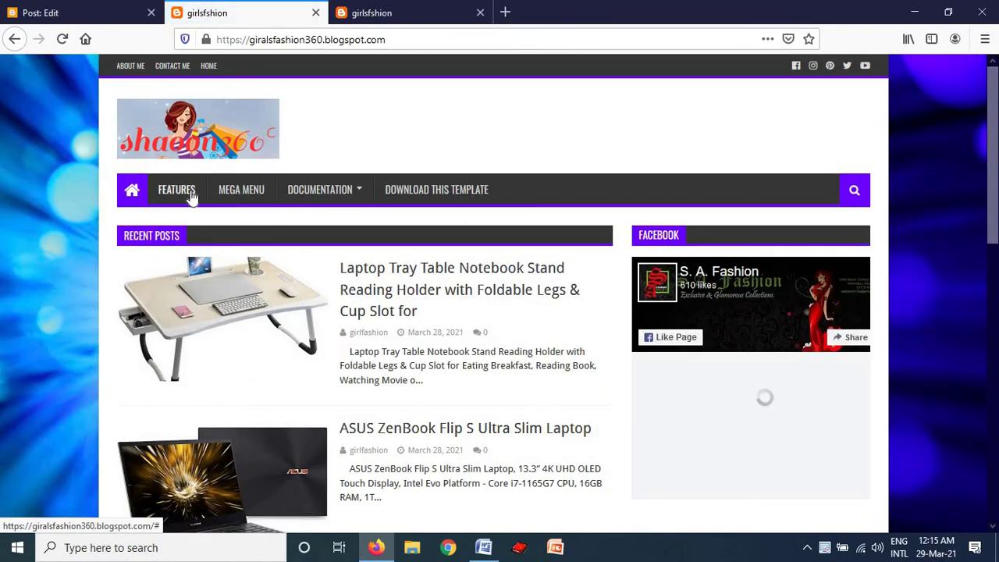
pyautogui.click(190, 187)
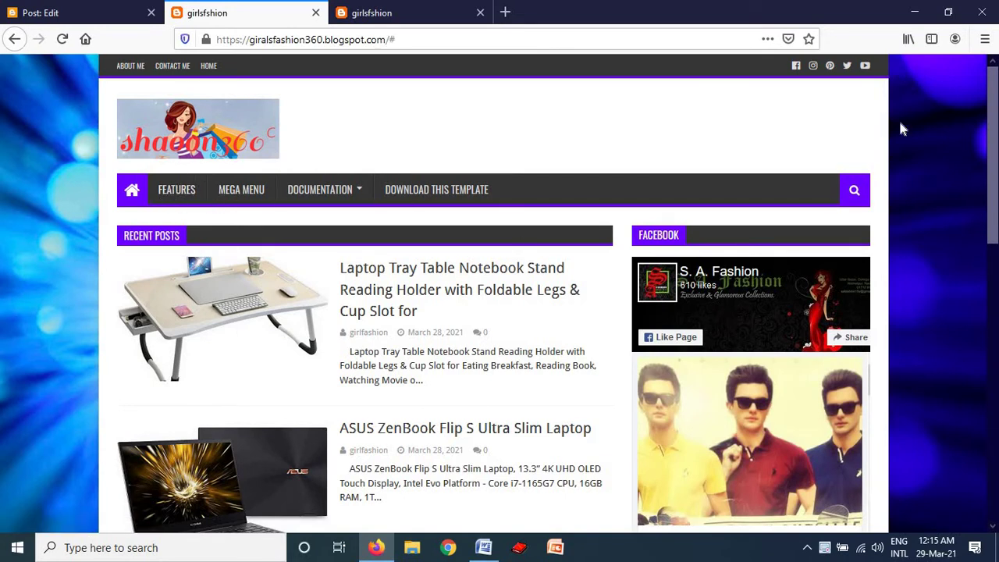
pyautogui.moveTo(994, 168); pyautogui.dragTo(980, 379)
pyautogui.scroll(-3, 977, 421)
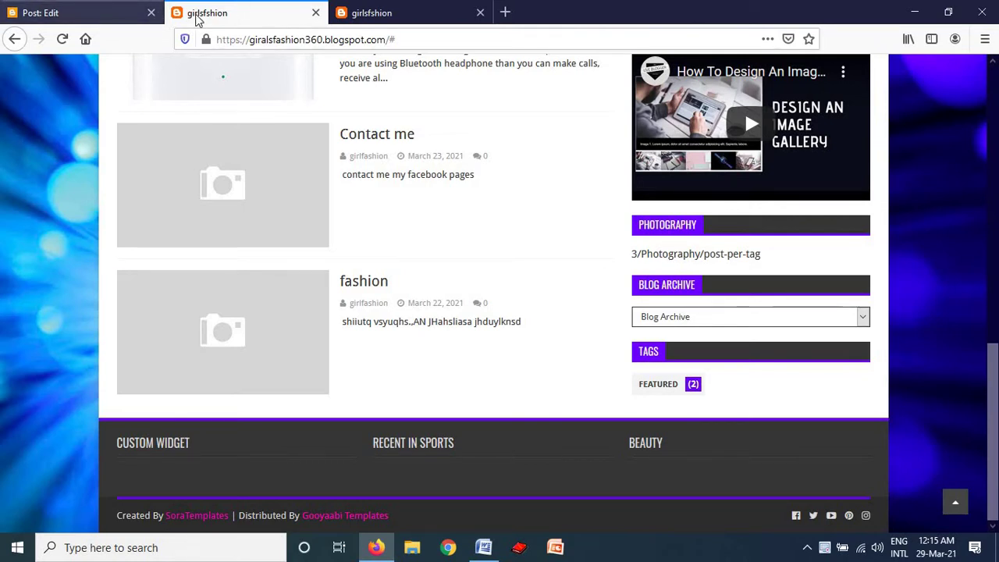
pyautogui.click(357, 21)
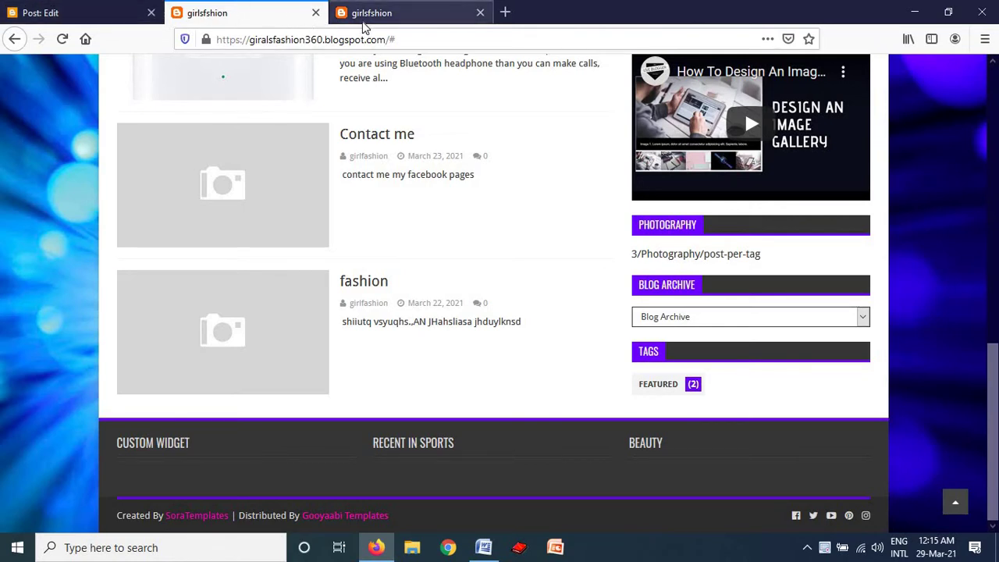
pyautogui.click(271, 14)
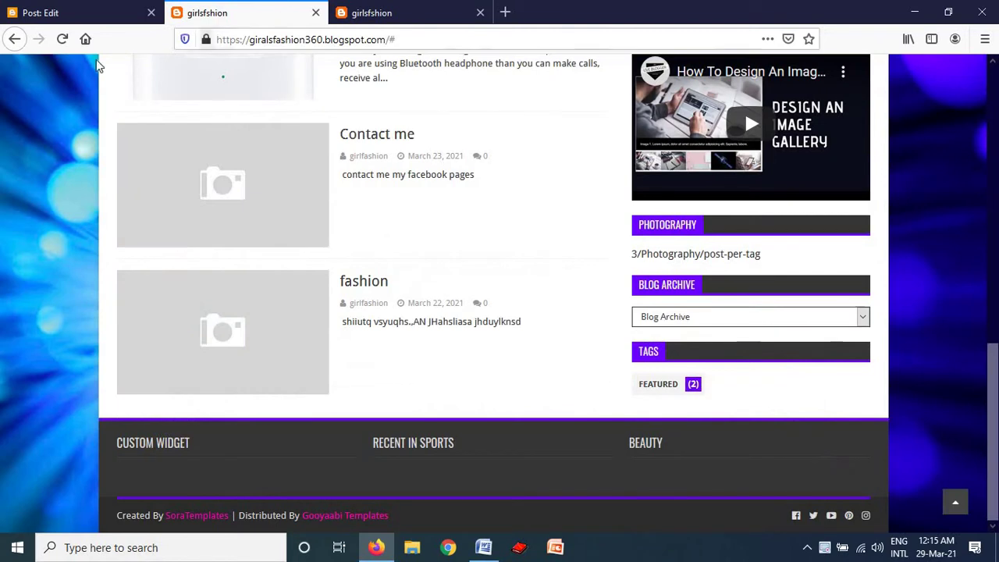
pyautogui.moveTo(993, 355); pyautogui.dragTo(839, 2)
# Return to the blog's layout page, review the Social Media Icons link list in the Social Top section, and save it
pyautogui.click(6, 40)
pyautogui.click(6, 39)
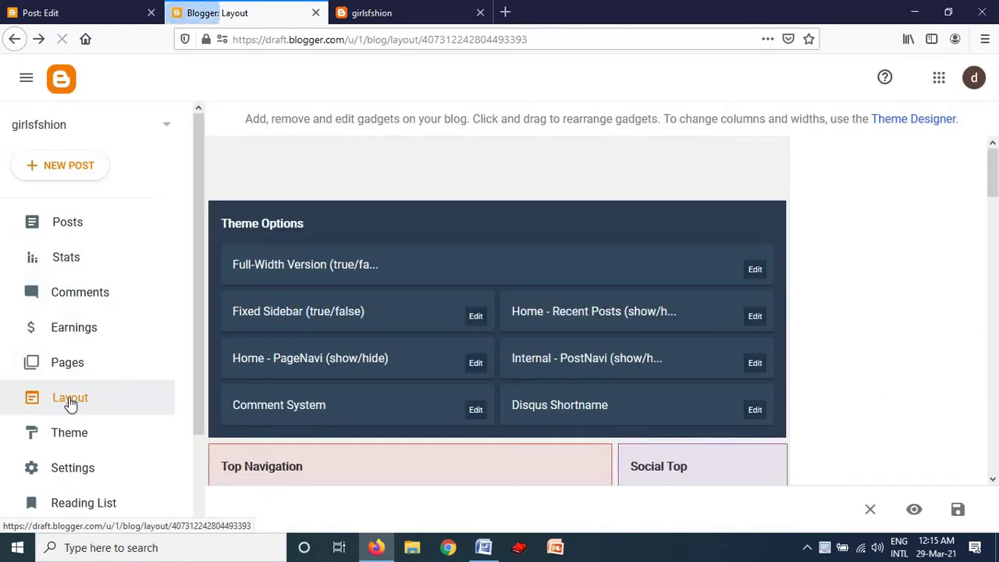
pyautogui.click(69, 398)
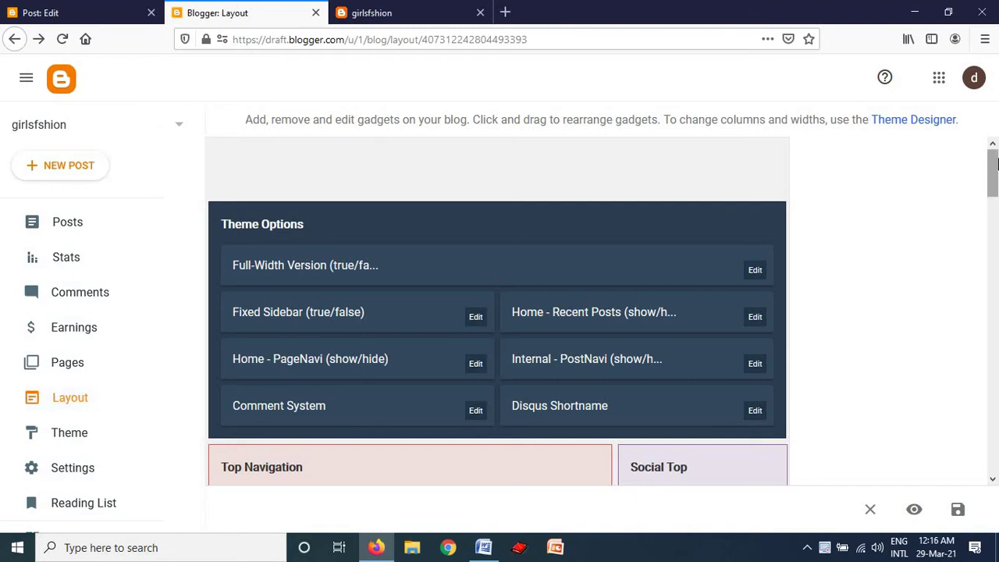
pyautogui.scroll(-3, 994, 160)
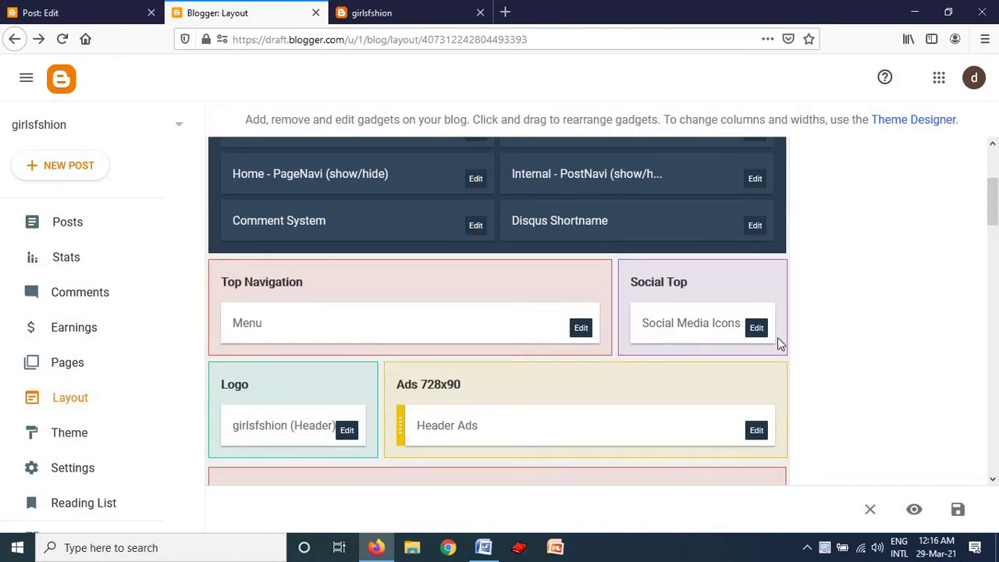
pyautogui.click(756, 329)
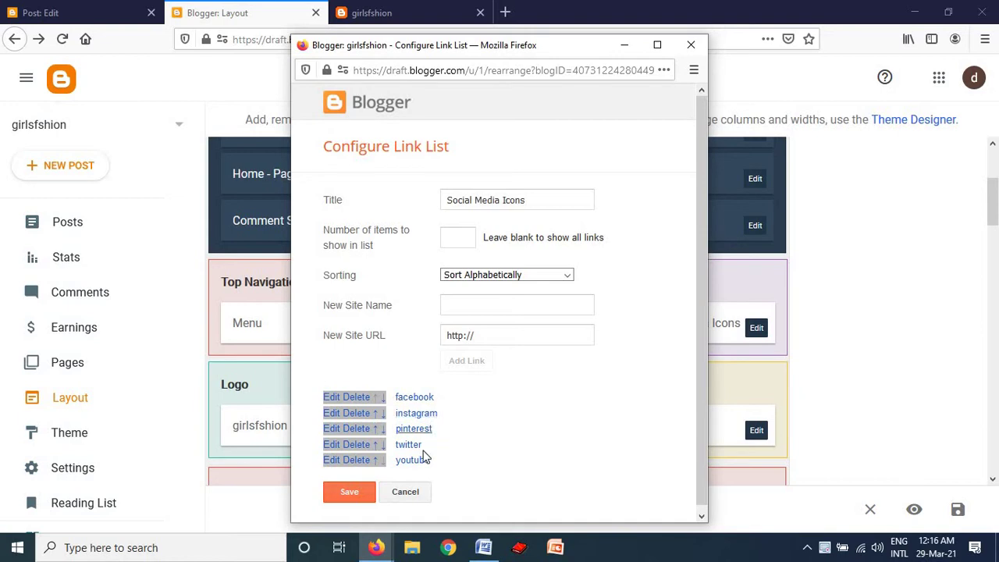
pyautogui.click(350, 492)
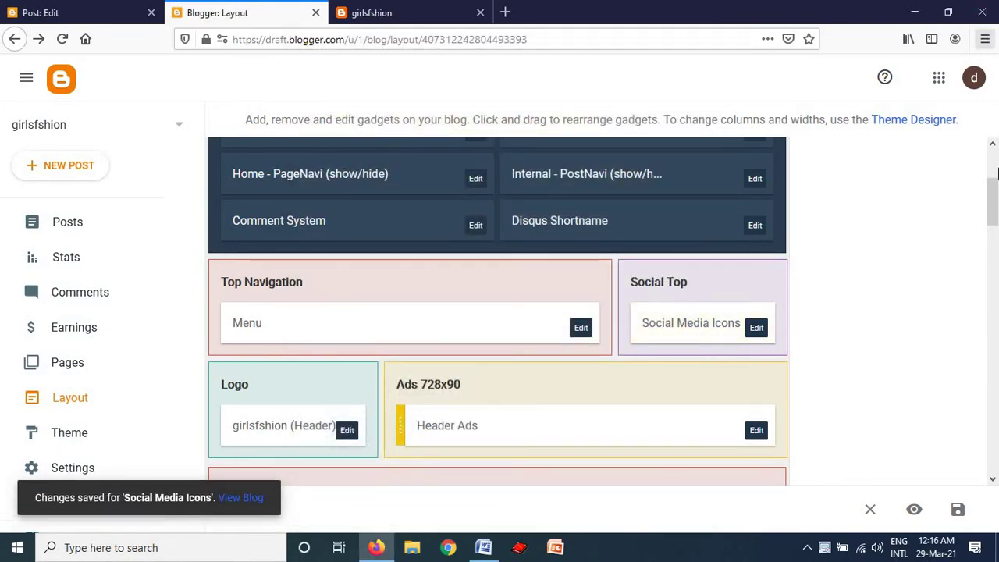
# Remove the Photography gadget from the lower right sidebar of the layout and confirm the removal
pyautogui.moveTo(993, 216); pyautogui.dragTo(993, 274)
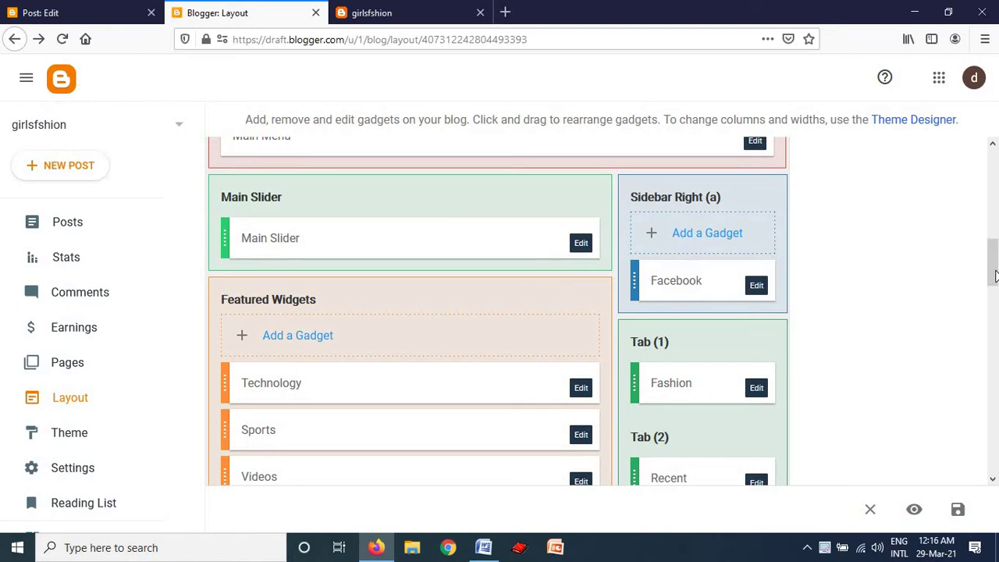
pyautogui.moveTo(993, 265)
pyautogui.mouseDown()
pyautogui.moveTo(989, 298)
pyautogui.moveTo(990, 226)
pyautogui.moveTo(991, 261)
pyautogui.mouseUp()
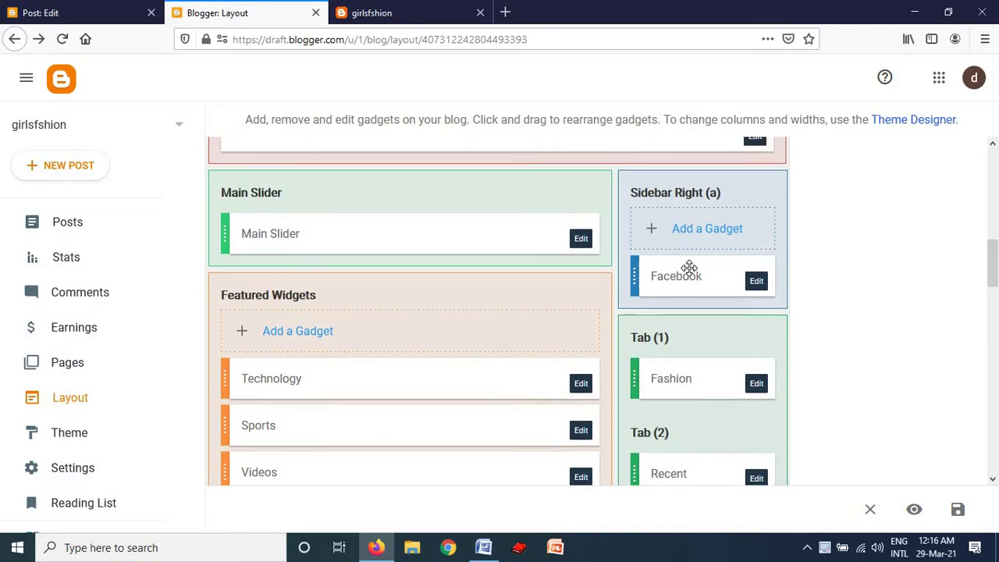
pyautogui.moveTo(689, 270); pyautogui.dragTo(676, 473)
pyautogui.moveTo(994, 251)
pyautogui.mouseDown()
pyautogui.moveTo(993, 273)
pyautogui.moveTo(993, 261)
pyautogui.mouseUp()
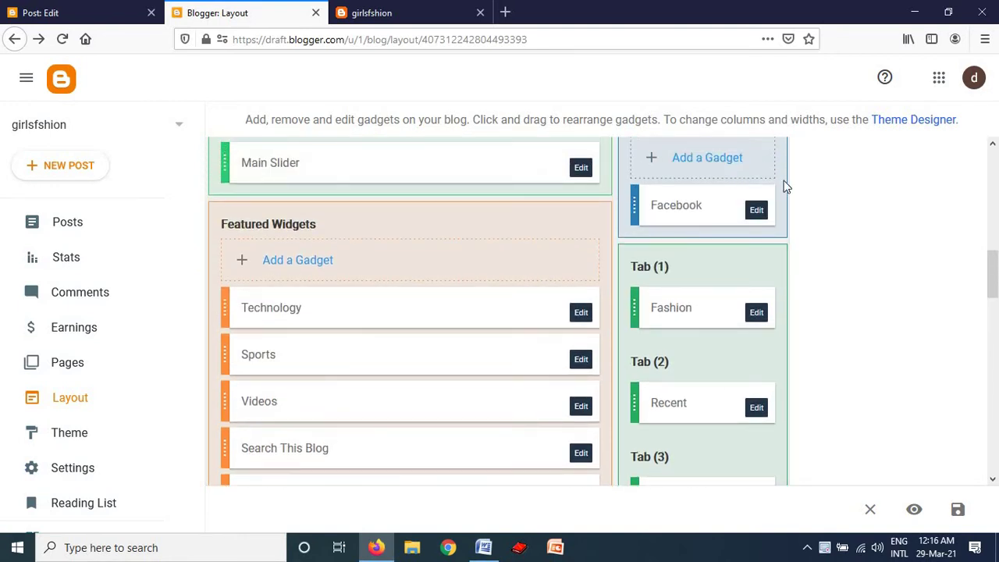
pyautogui.moveTo(678, 221); pyautogui.dragTo(695, 323)
pyautogui.moveTo(992, 273); pyautogui.dragTo(995, 342)
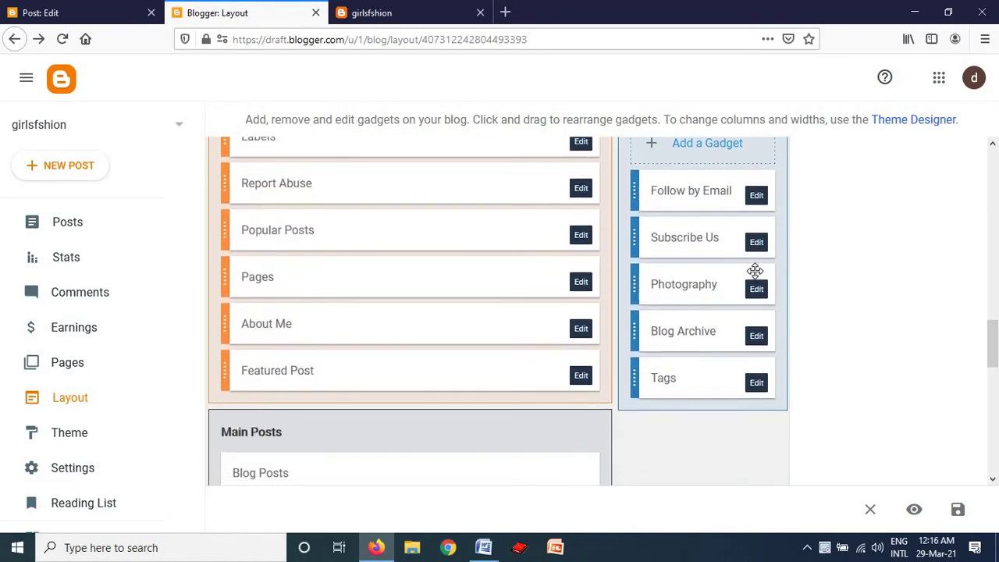
pyautogui.click(756, 290)
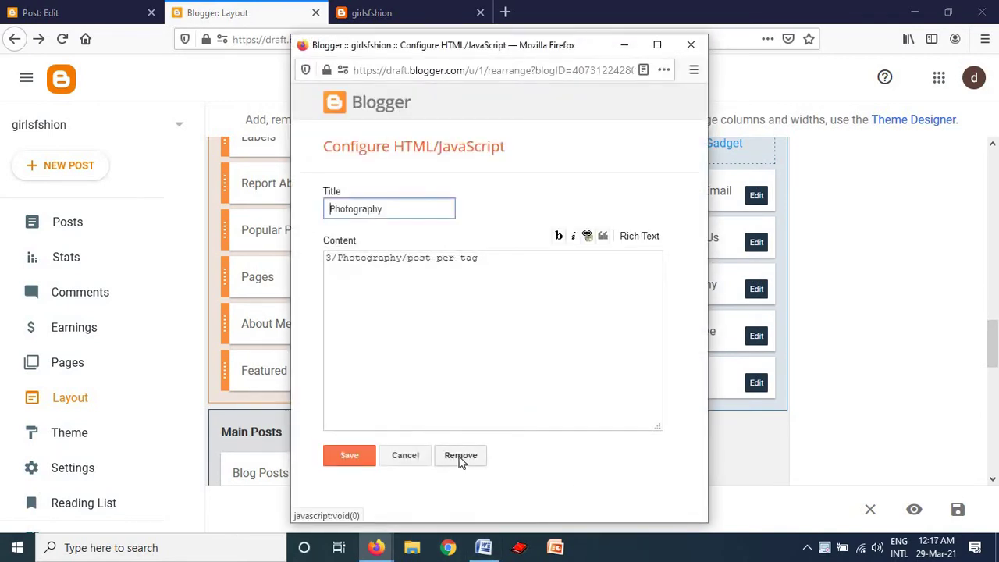
pyautogui.click(460, 457)
pyautogui.click(538, 278)
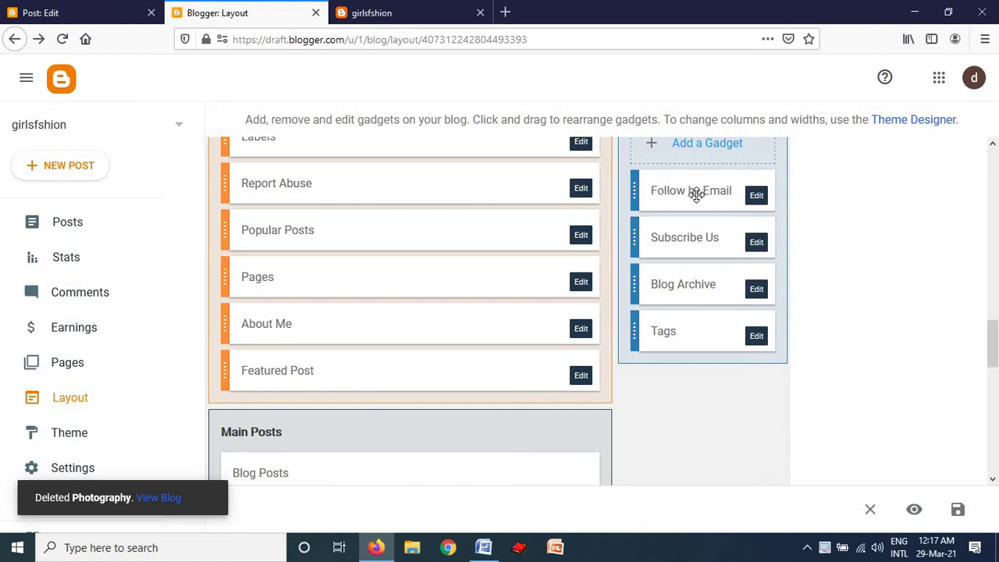
pyautogui.click(757, 196)
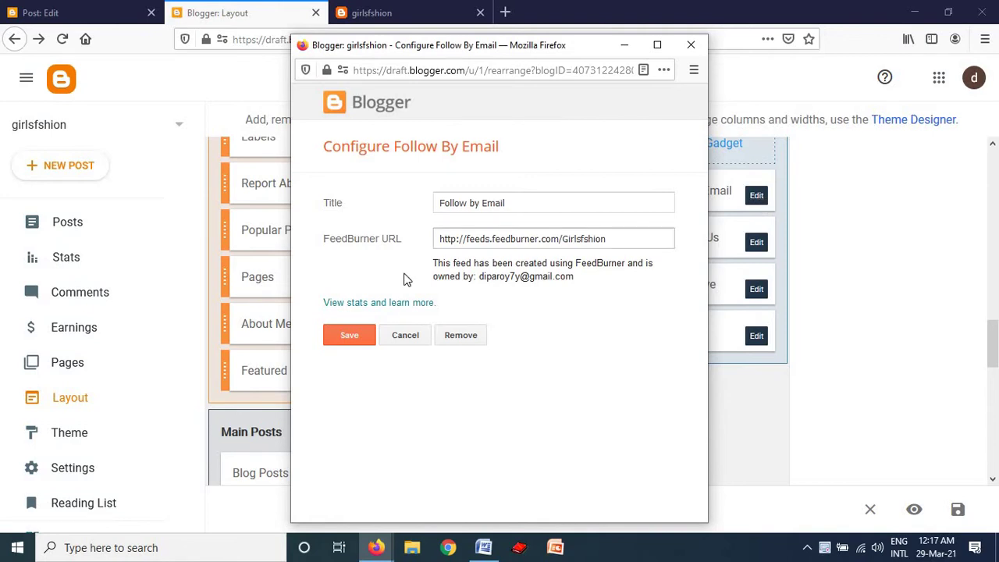
pyautogui.click(505, 234)
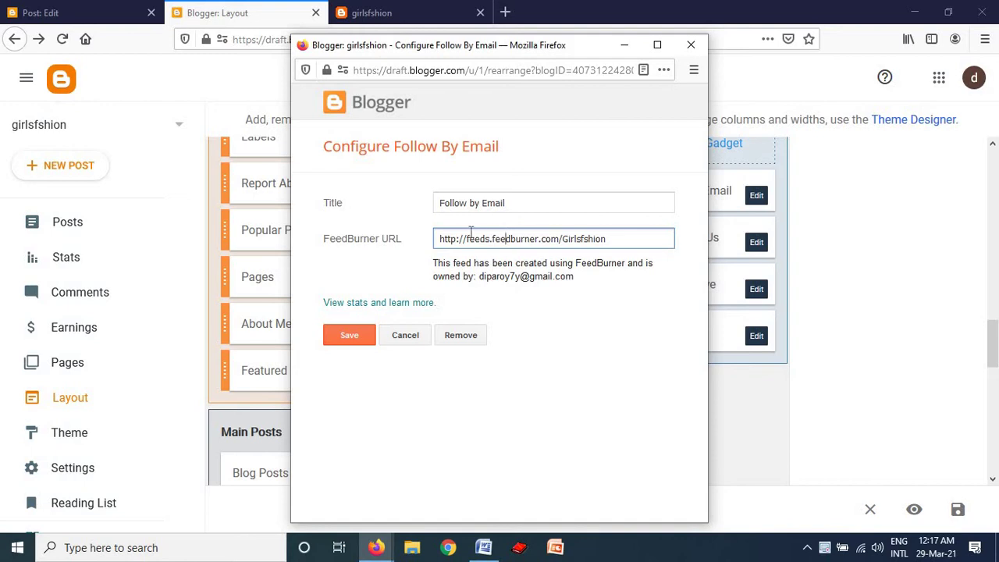
pyautogui.moveTo(439, 238); pyautogui.dragTo(537, 239)
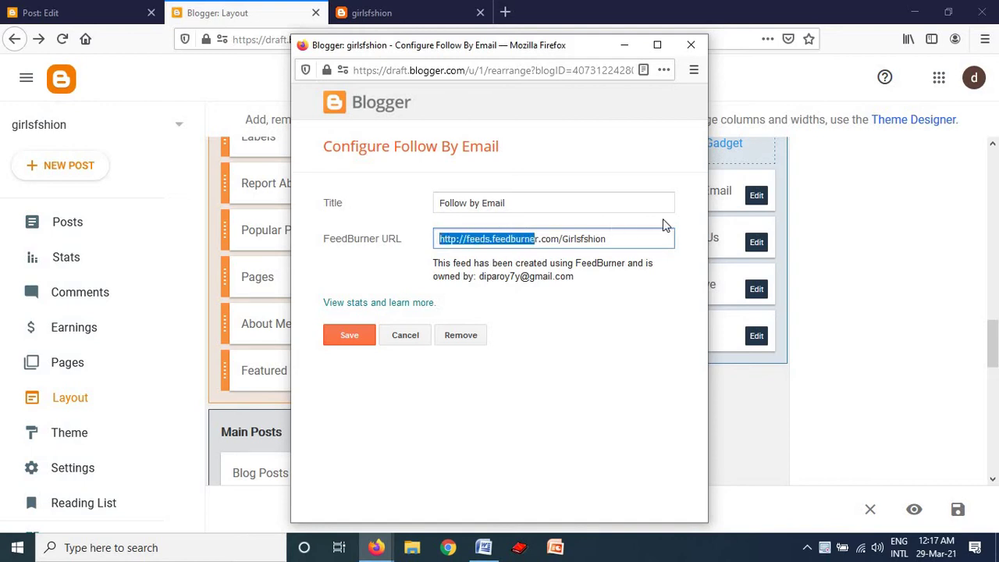
pyautogui.moveTo(278, 404); pyautogui.dragTo(275, 400)
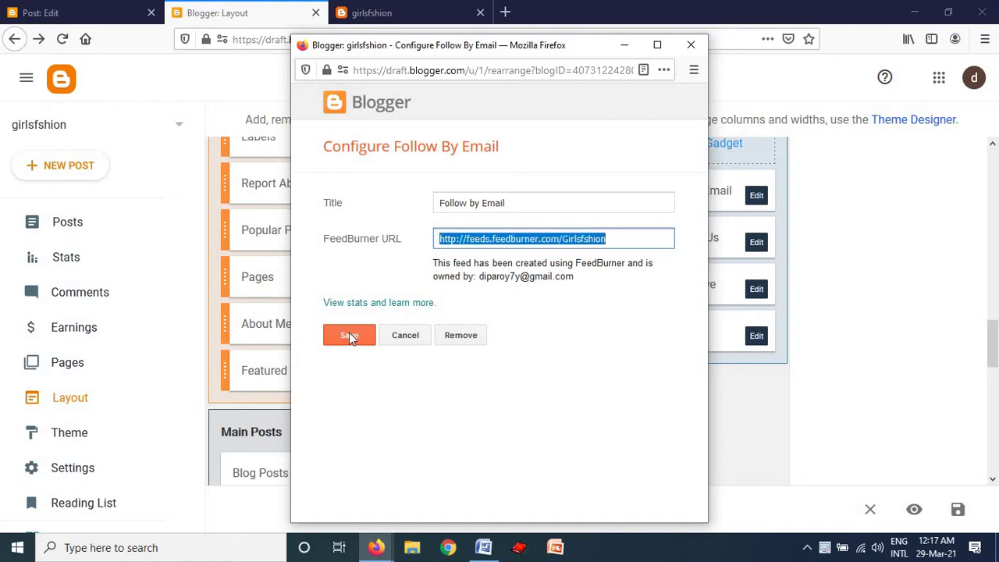
pyautogui.click(348, 336)
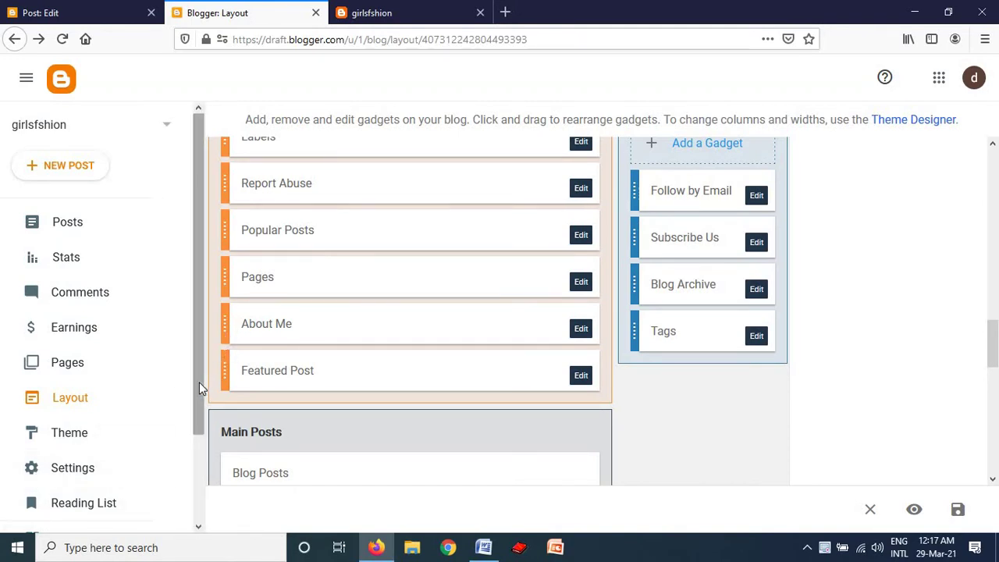
# View the live blog and check its posts, sidebar widgets and main menu links, including the template's documentation page
pyautogui.scroll(-3, 187, 492)
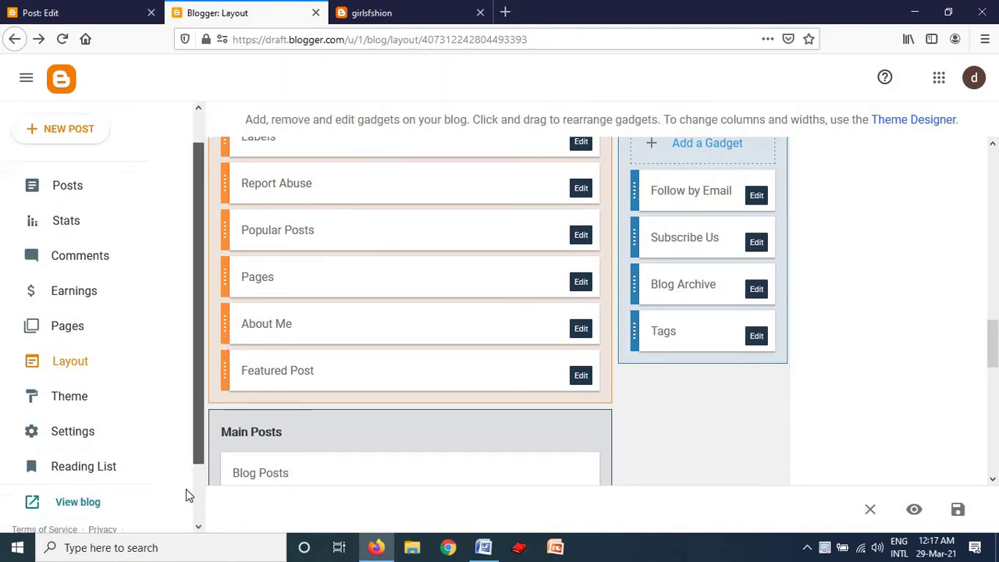
pyautogui.click(69, 432)
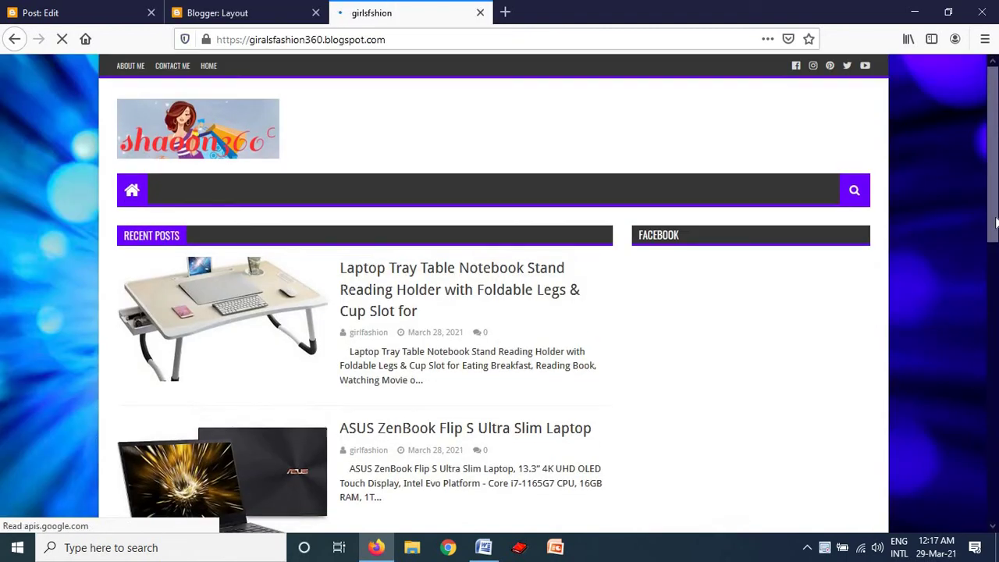
pyautogui.moveTo(996, 222); pyautogui.dragTo(996, 277)
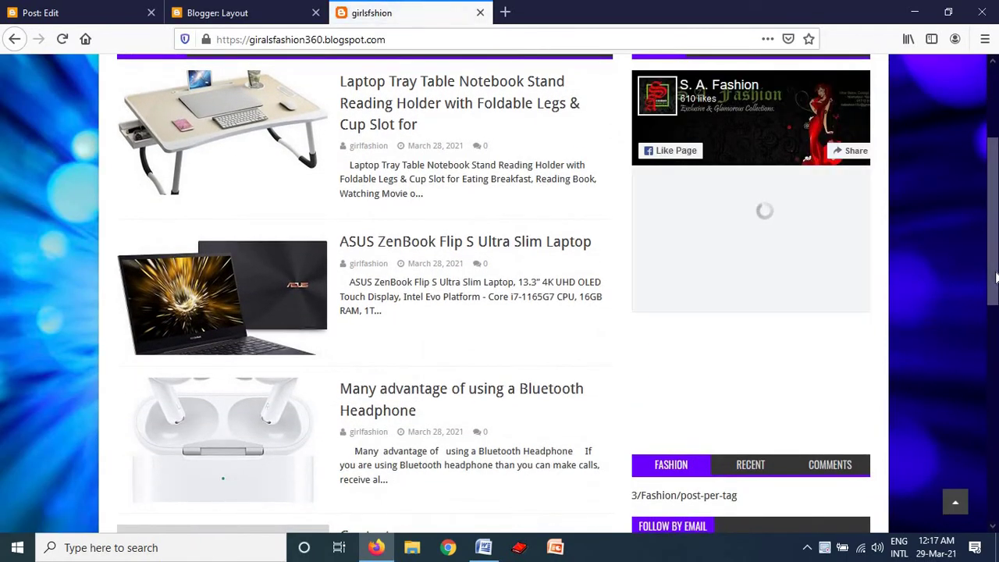
pyautogui.moveTo(995, 277); pyautogui.dragTo(995, 340)
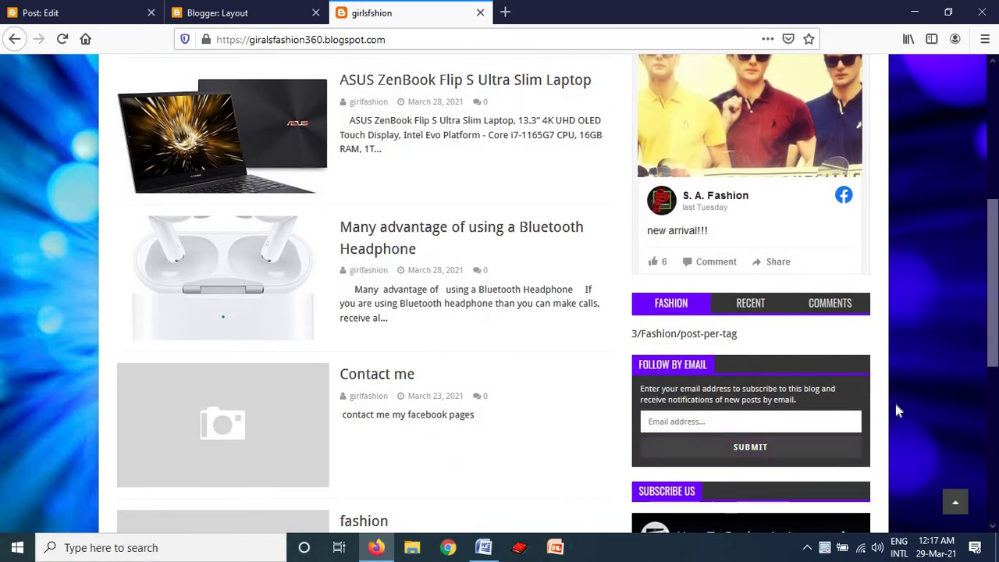
pyautogui.scroll(-2, 868, 394)
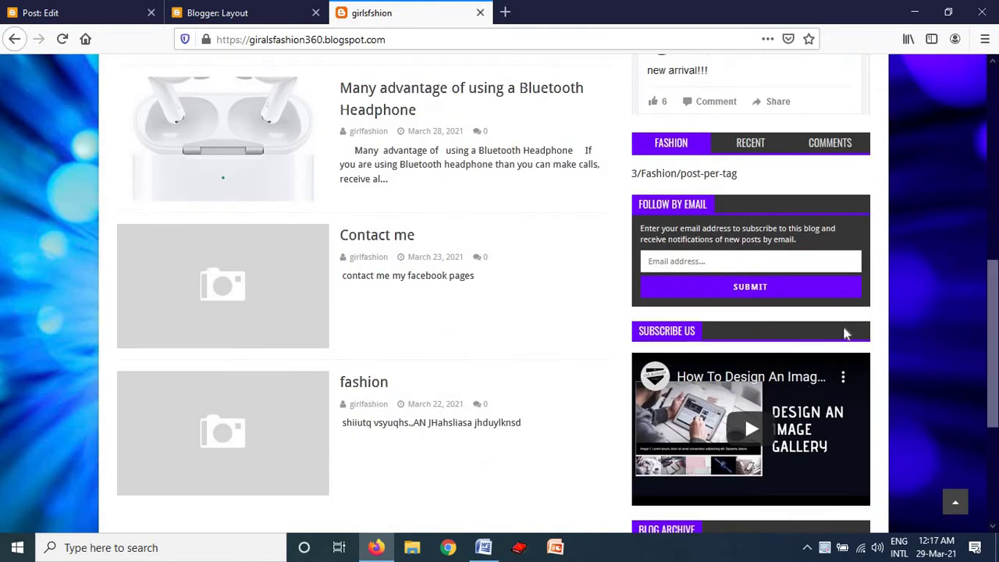
pyautogui.scroll(2, 973, 200)
pyautogui.scroll(2, 973, 199)
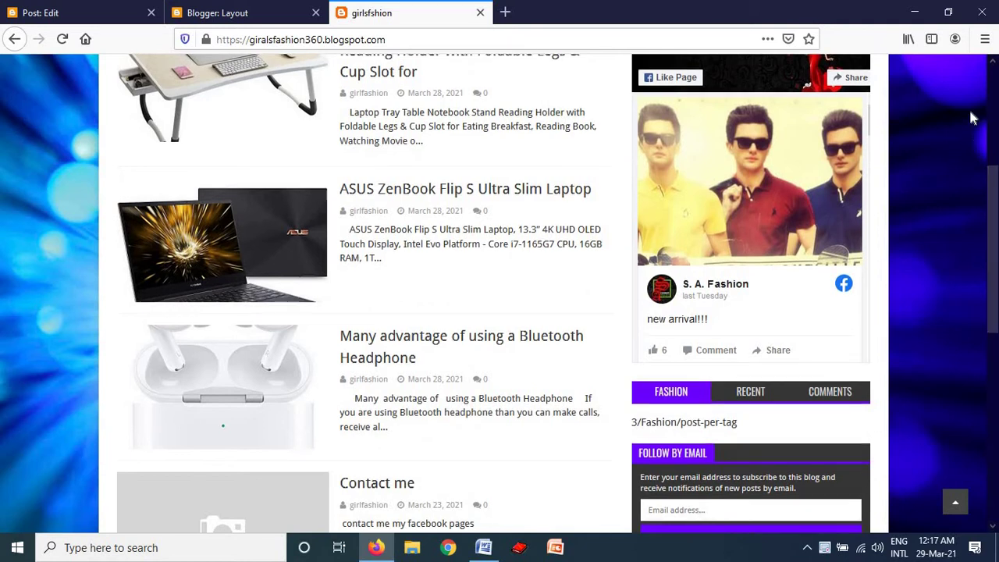
pyautogui.scroll(4, 161, 179)
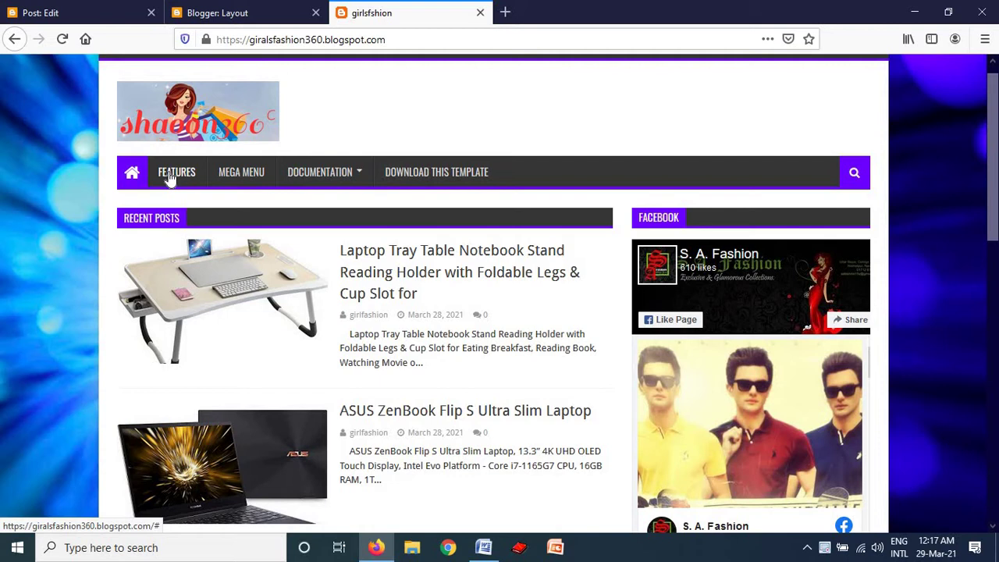
pyautogui.click(14, 40)
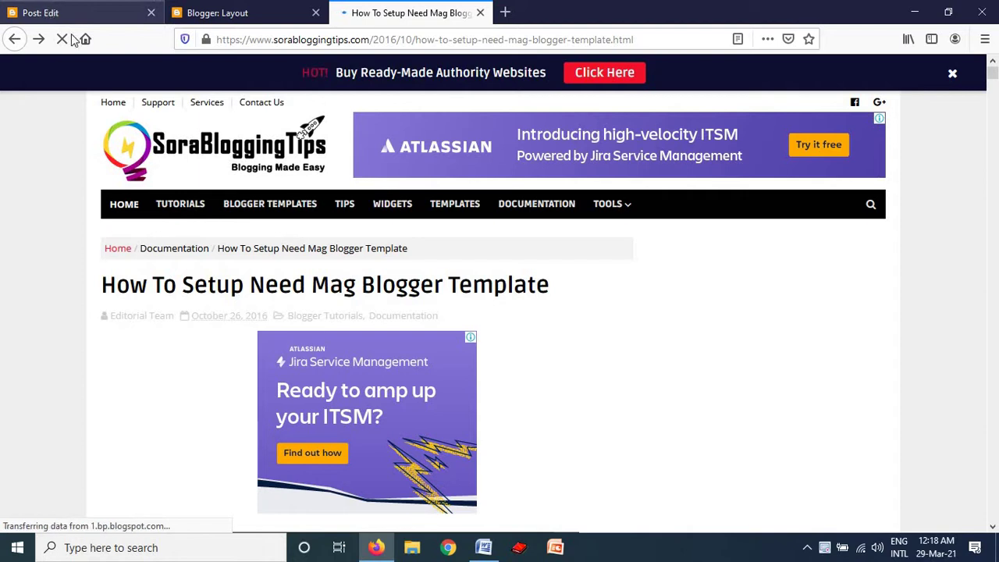
# Replace the Features link in the layout's Main Menu with a new Features link whose URL is mega/Features, and save the list
pyautogui.click(230, 13)
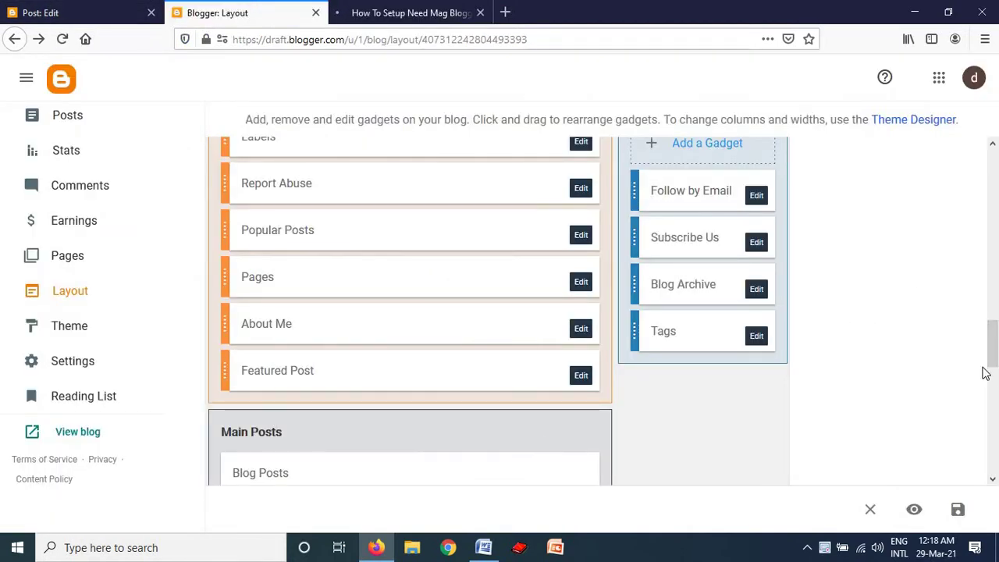
pyautogui.moveTo(995, 344); pyautogui.dragTo(976, 227)
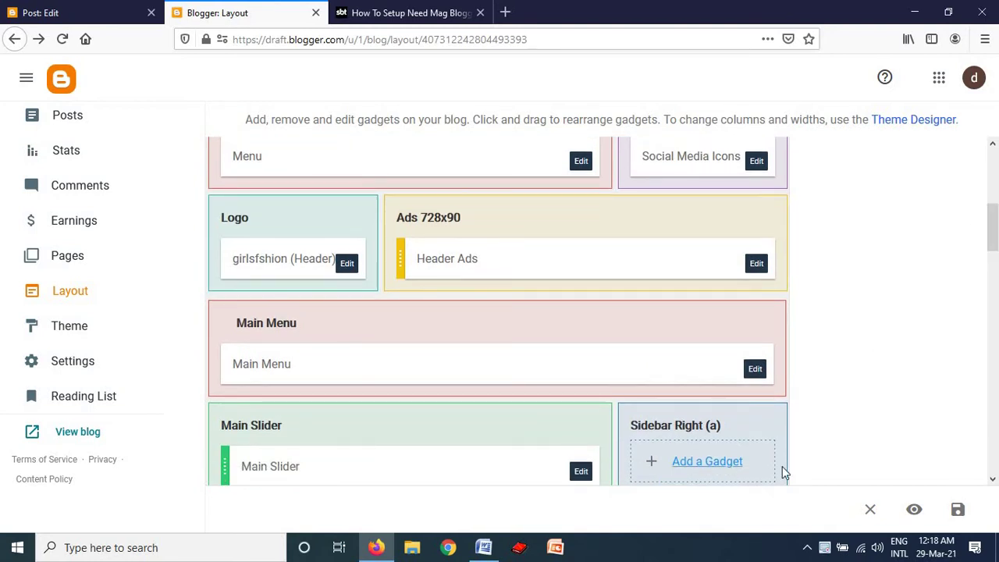
pyautogui.click(755, 370)
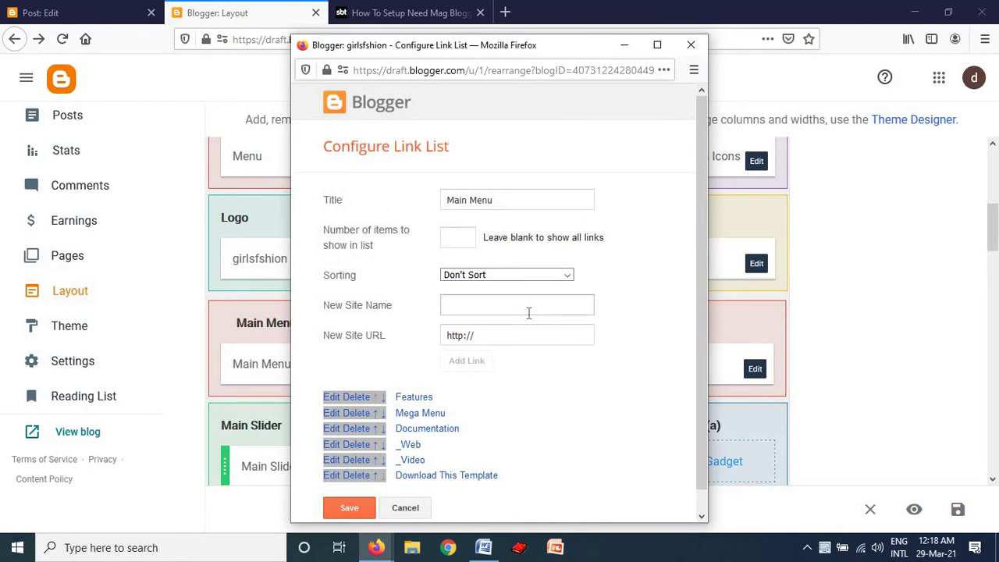
pyautogui.click(481, 301)
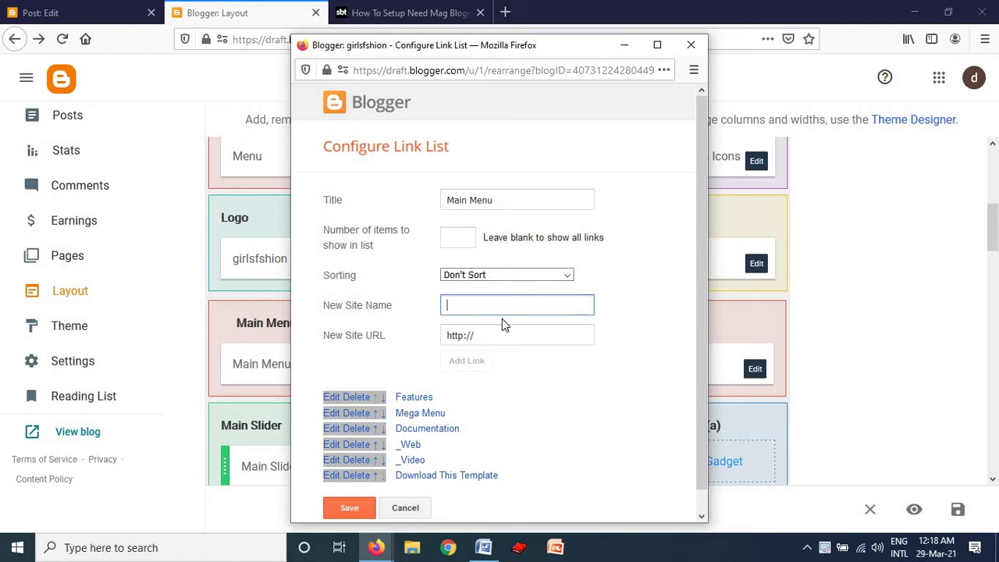
pyautogui.write('F')
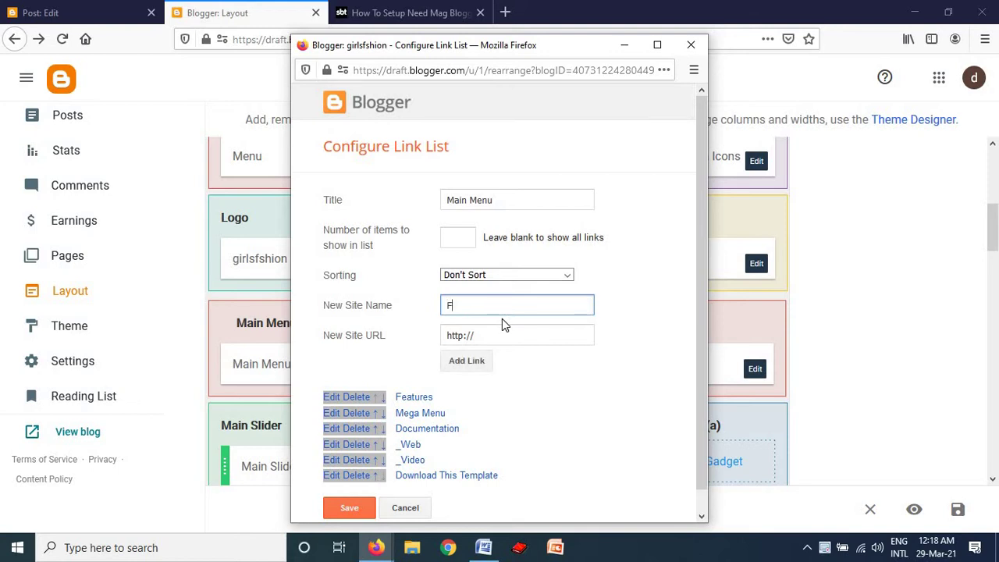
pyautogui.write('eatures')
pyautogui.doubleClick(479, 336)
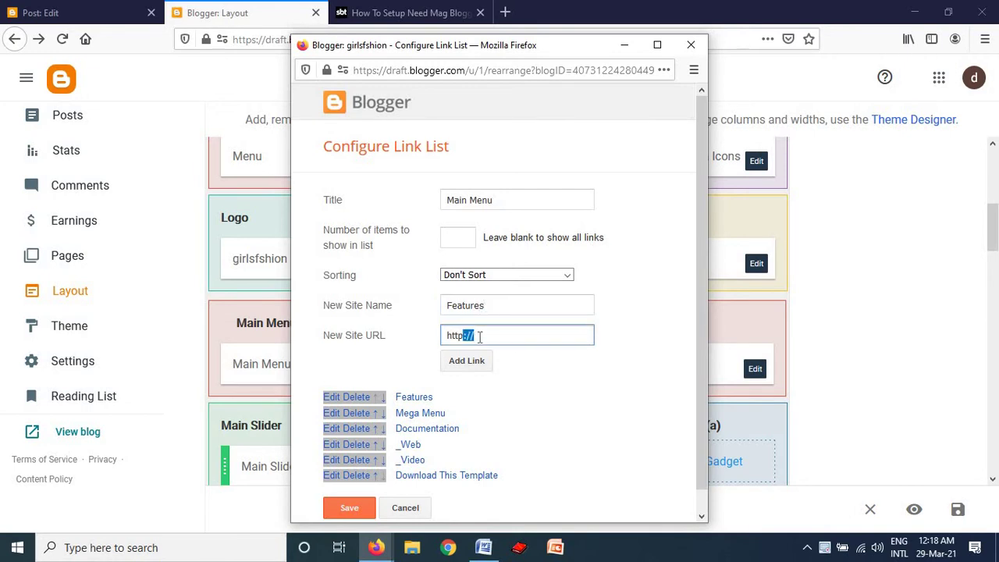
pyautogui.tripleClick(479, 336)
pyautogui.write('me')
pyautogui.write('ga/Features')
pyautogui.click(466, 362)
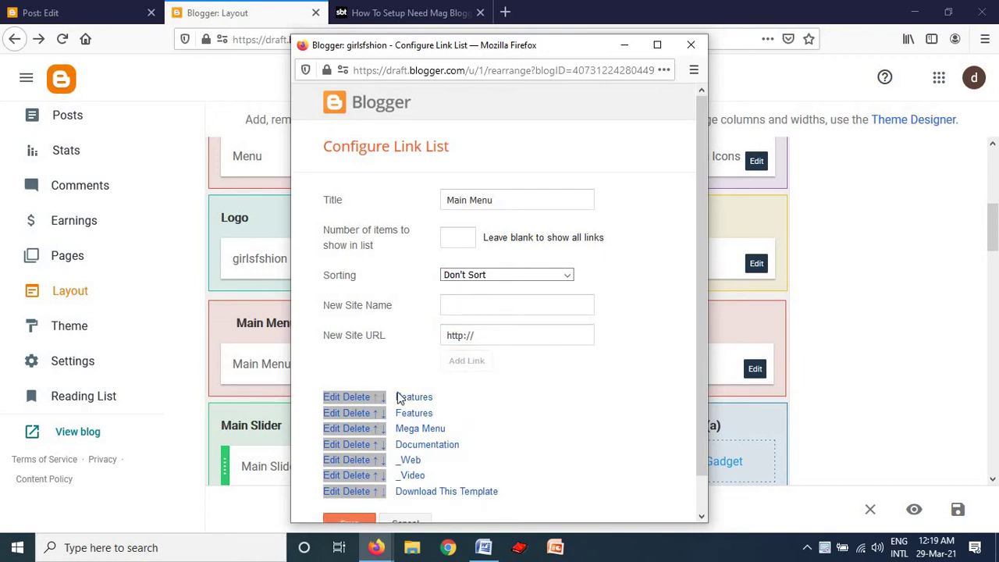
pyautogui.click(359, 412)
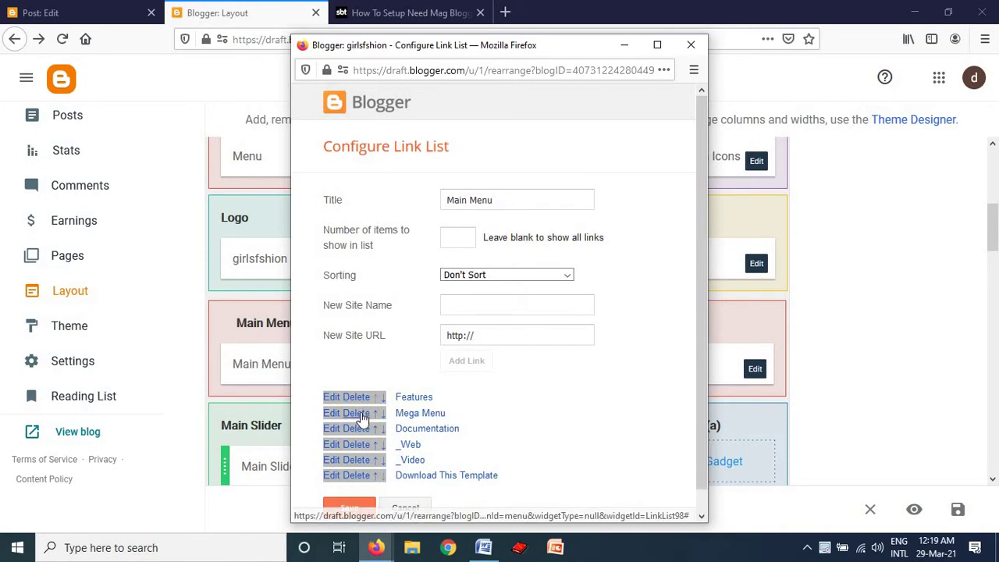
pyautogui.click(353, 506)
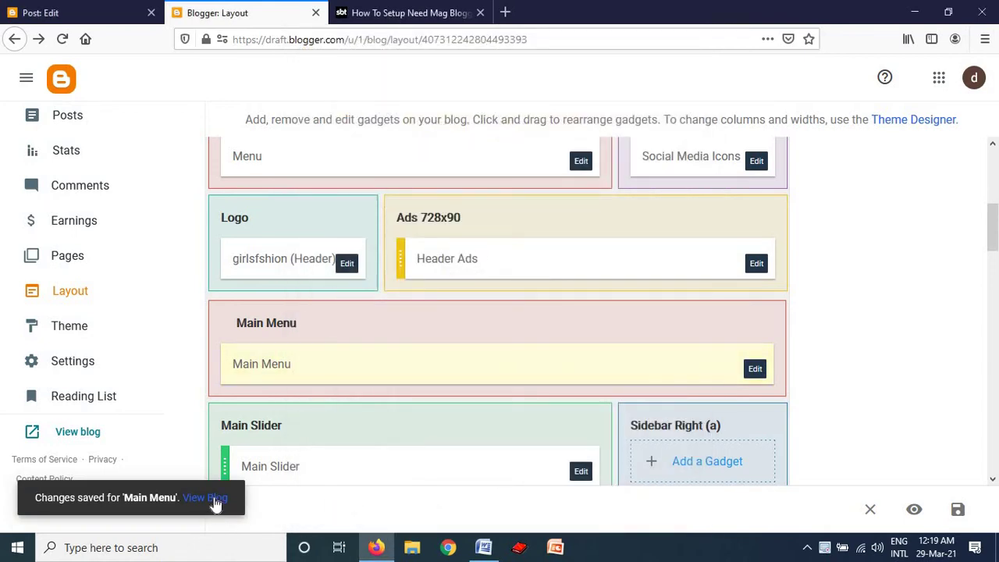
# Check the Features menu item on the live blog and switch to the Laptop Desk for Bed post's editor to see its labels
pyautogui.click(212, 501)
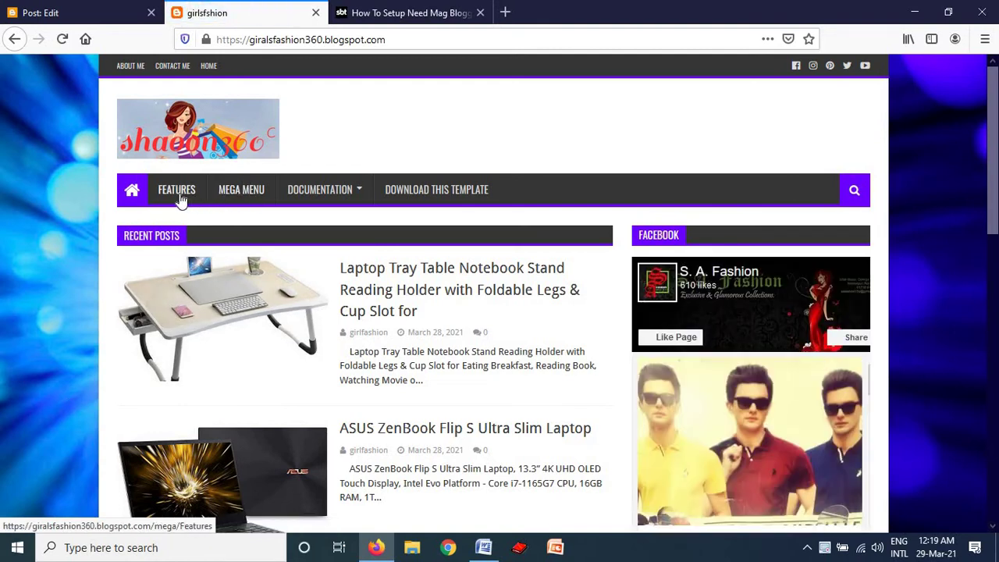
pyautogui.click(68, 14)
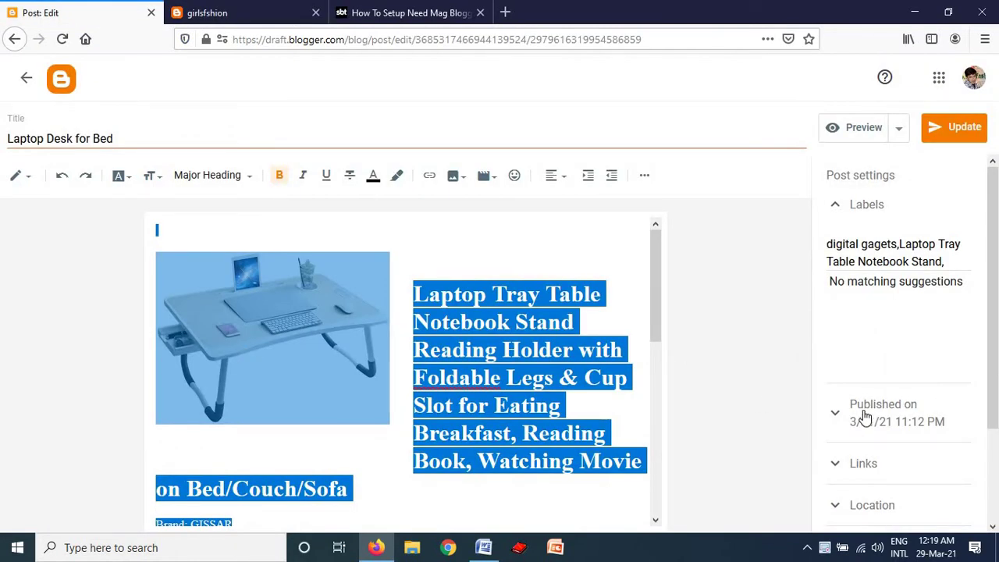
# Return to the girlsfshion layout, review the links in the Main Menu gadget and close it without changes
pyautogui.click(243, 14)
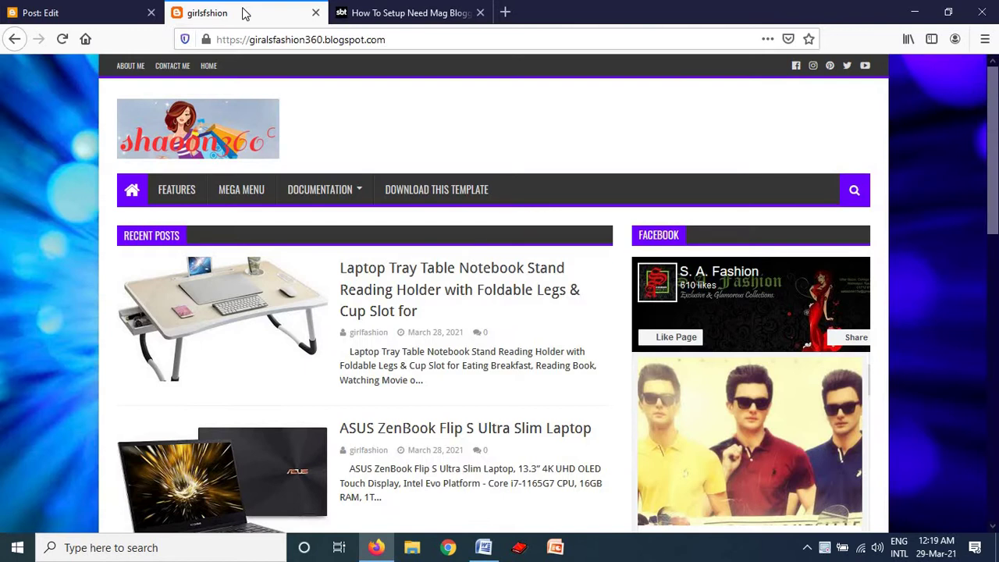
pyautogui.click(15, 39)
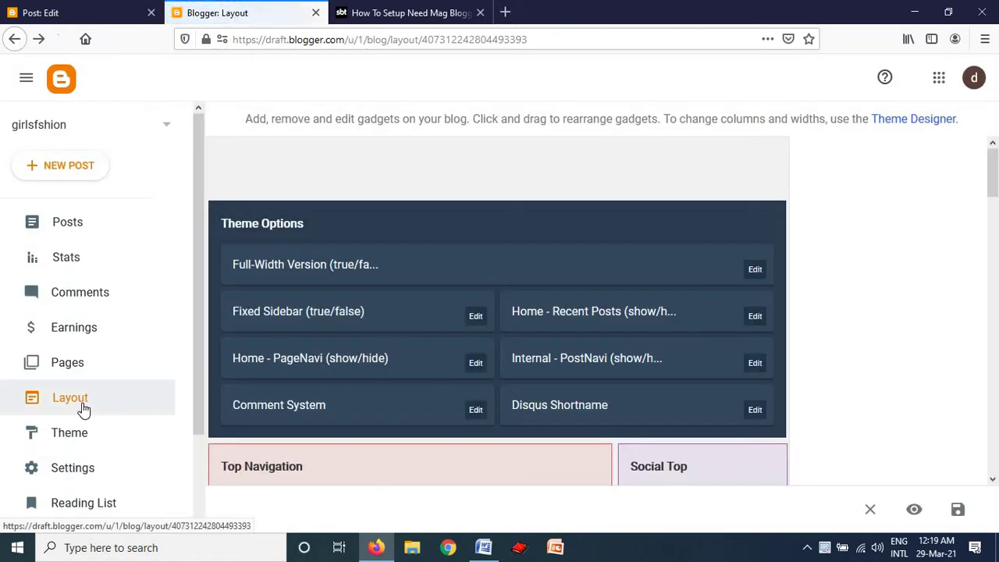
pyautogui.click(83, 405)
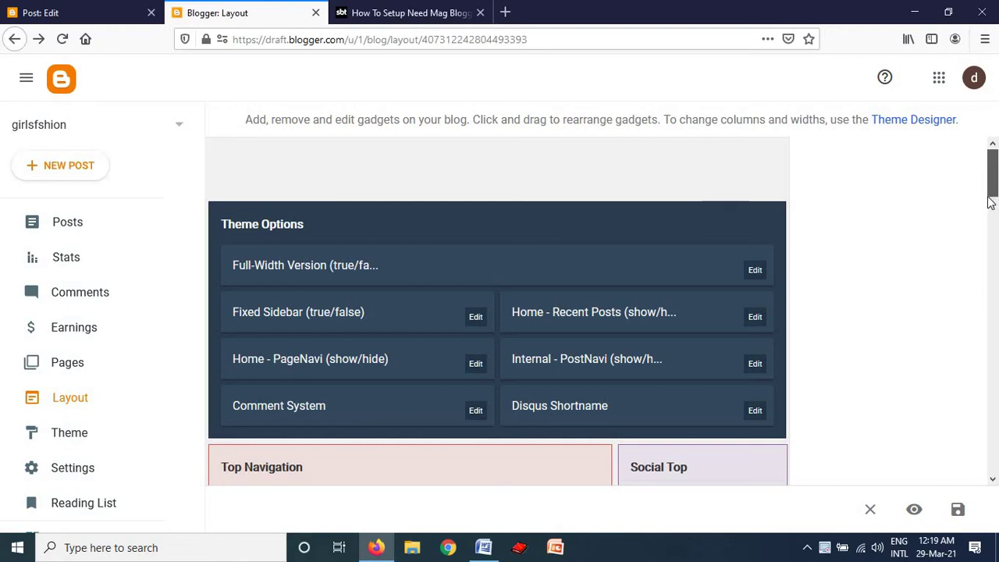
pyautogui.moveTo(993, 189); pyautogui.dragTo(988, 238)
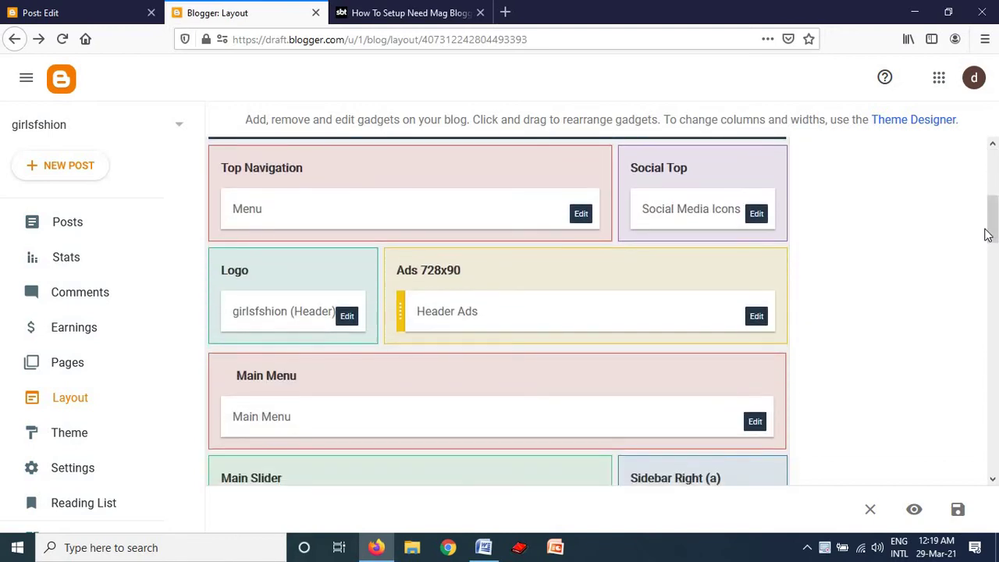
pyautogui.click(754, 422)
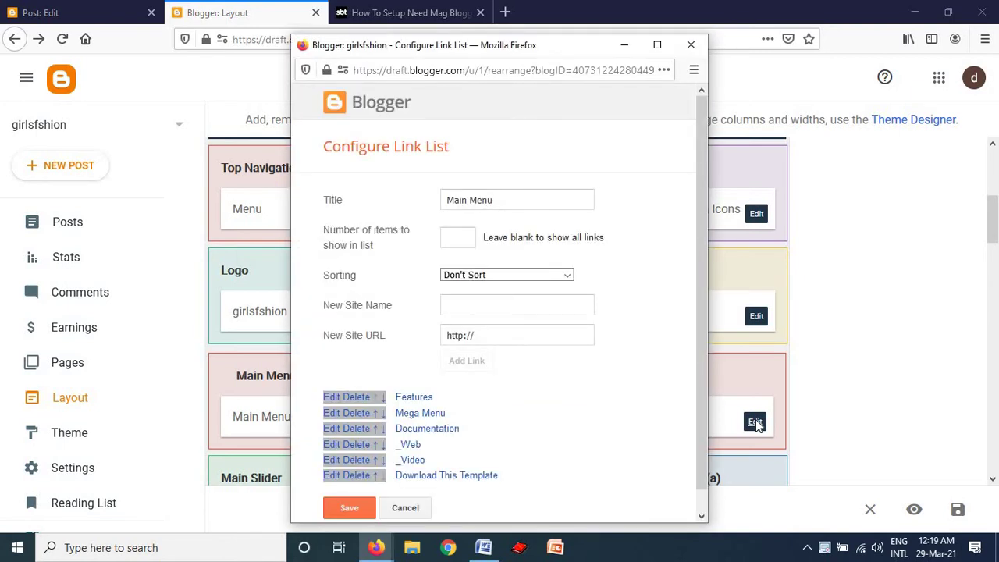
pyautogui.click(691, 45)
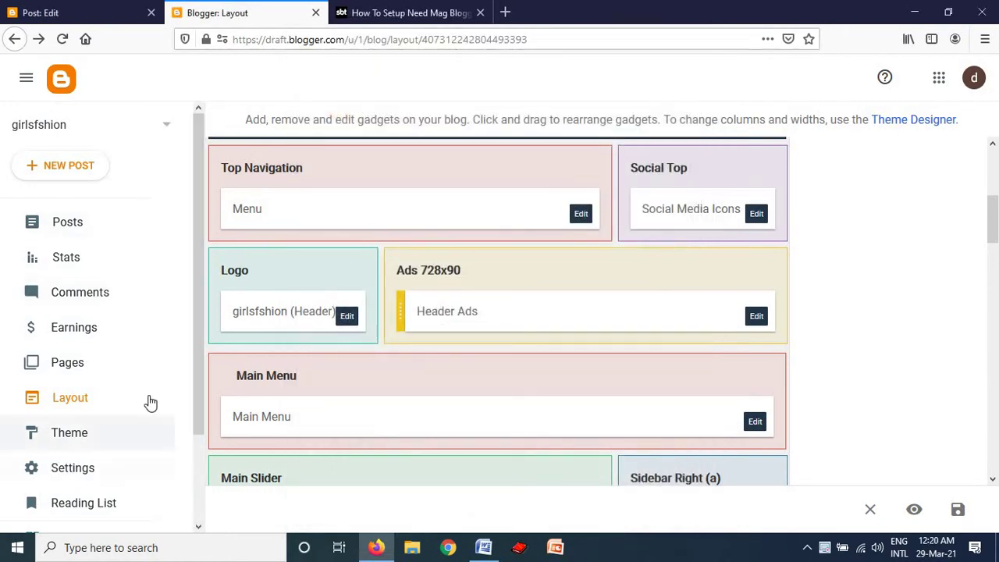
# Open the published Laptop Tray Table Notebook Stand post for editing and enter Featured as its first label
pyautogui.click(75, 222)
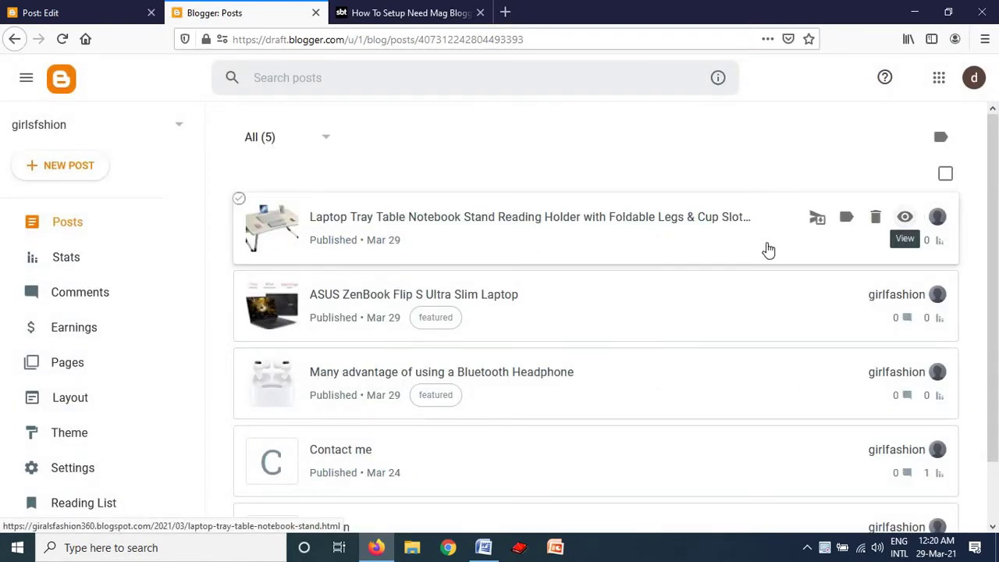
pyautogui.click(688, 234)
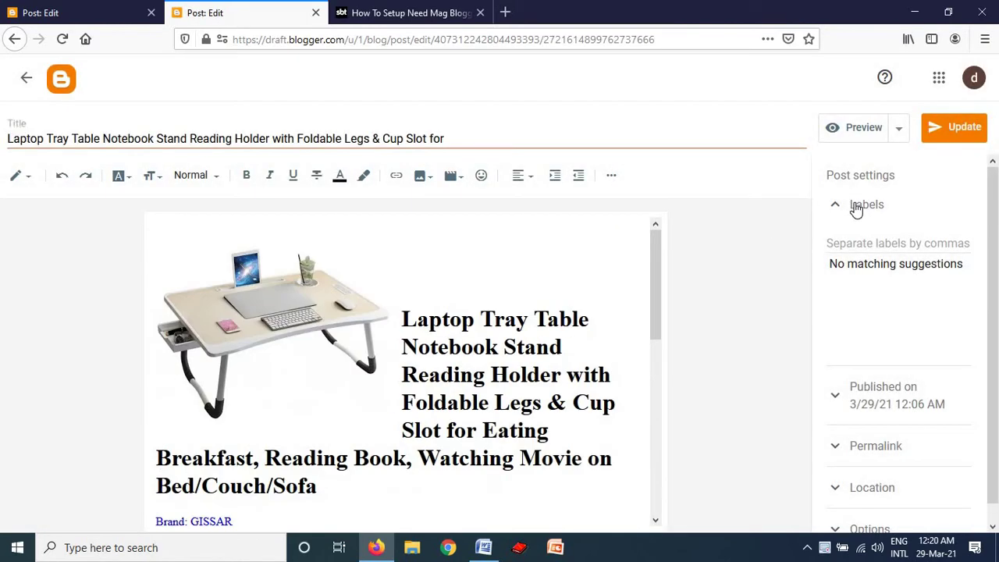
pyautogui.click(856, 208)
pyautogui.click(854, 220)
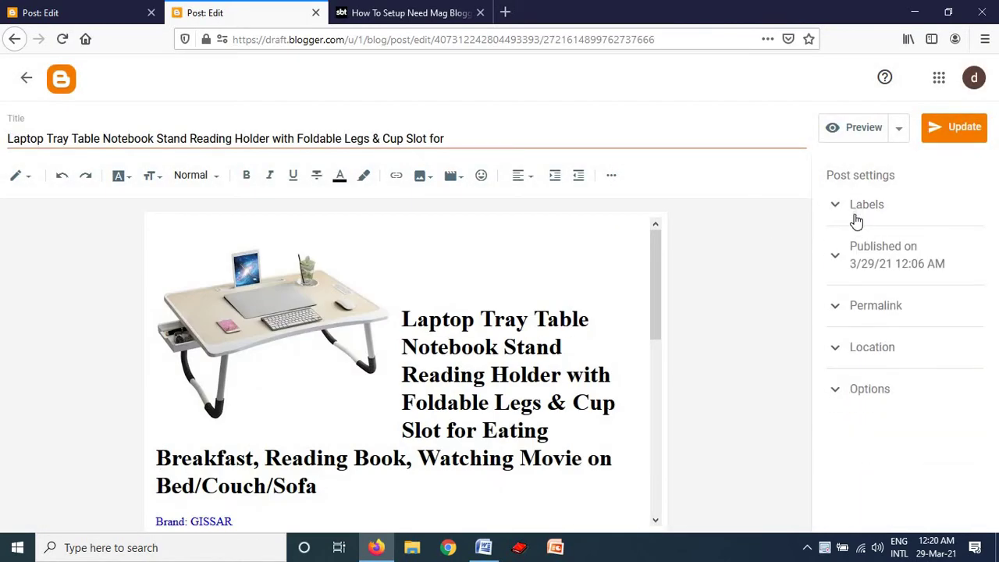
pyautogui.click(854, 242)
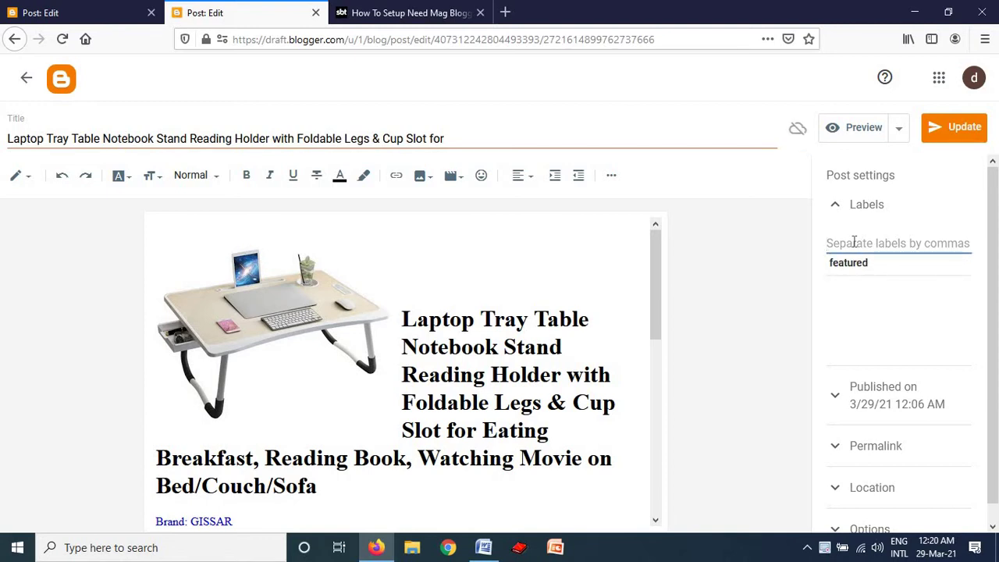
pyautogui.write('Feature')
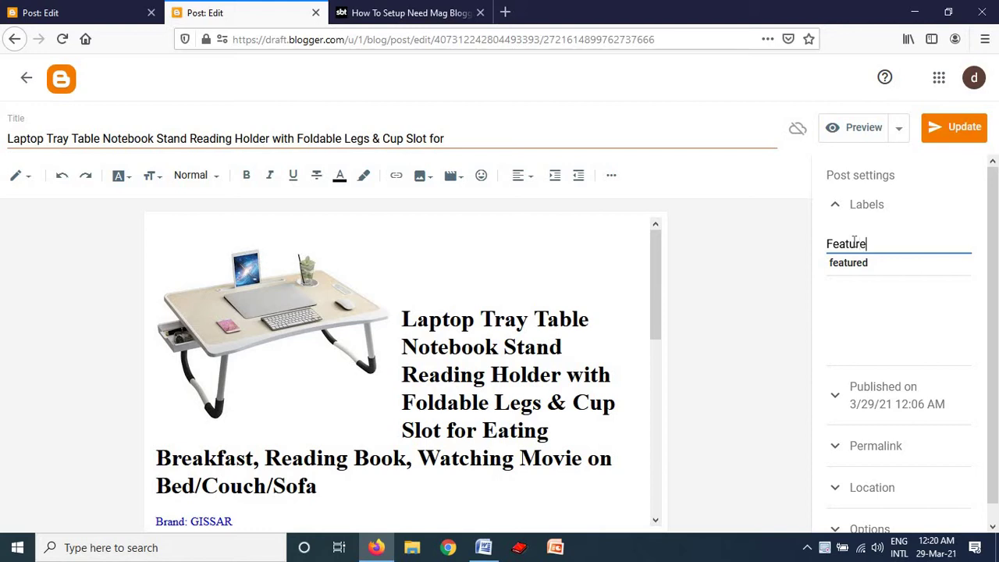
pyautogui.write('s')
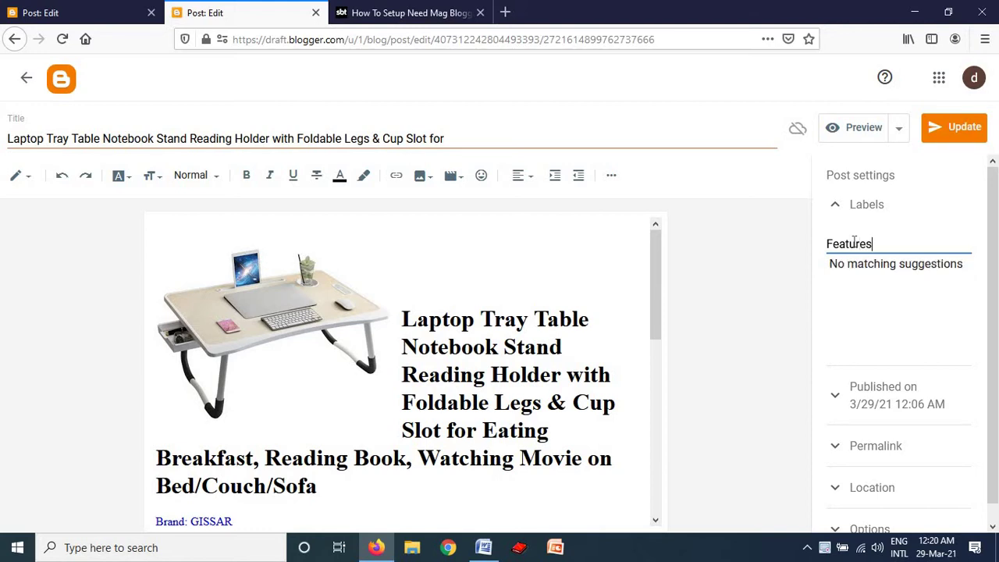
pyautogui.press('BackSpace')
pyautogui.write('d')
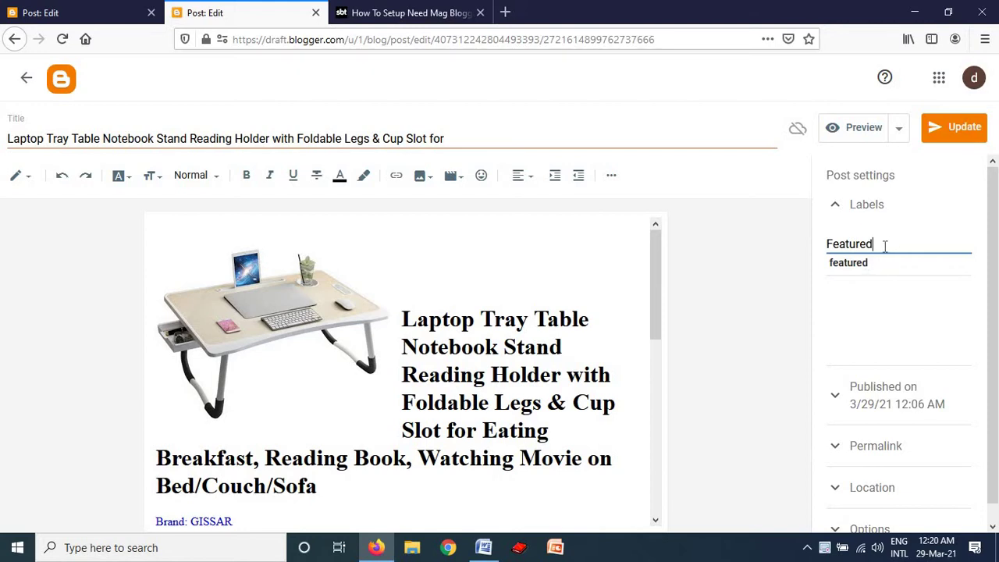
pyautogui.write(',')
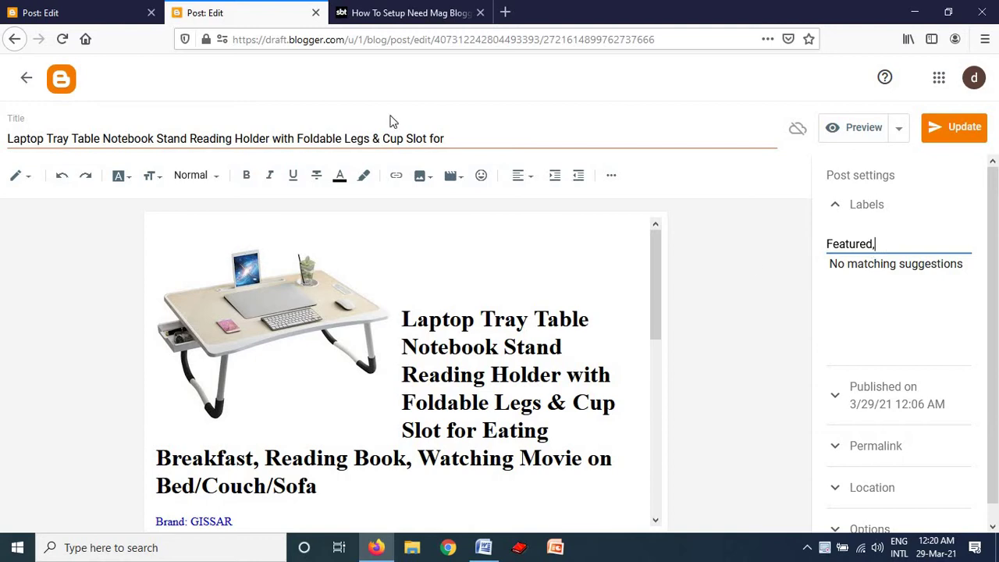
# Add the post's full title as a second label after Featured and update the post
pyautogui.moveTo(453, 135); pyautogui.dragTo(2, 115)
pyautogui.hotkey('ctrl', 'c')
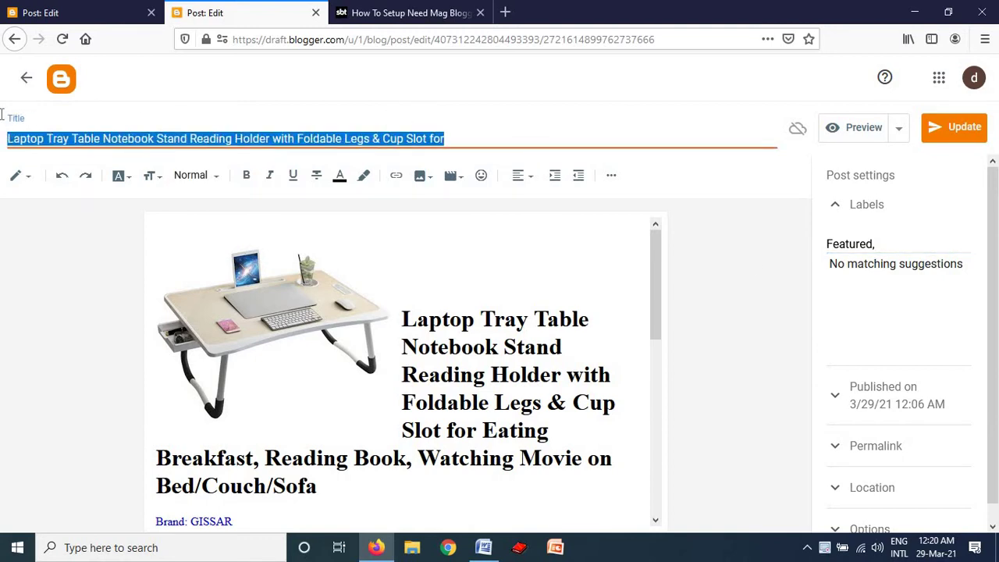
pyautogui.click(907, 246)
pyautogui.hotkey('ctrl', 'v')
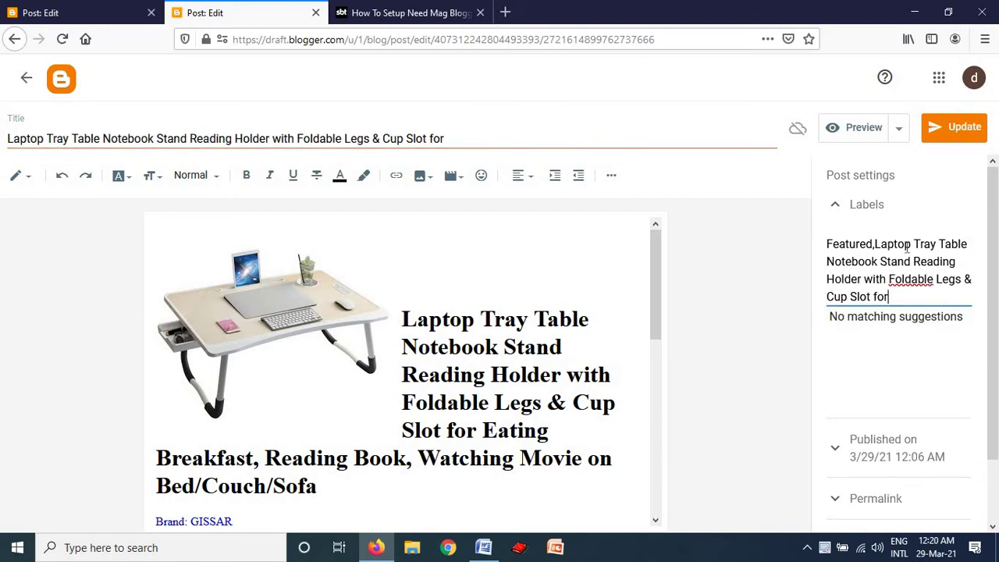
pyautogui.click(964, 132)
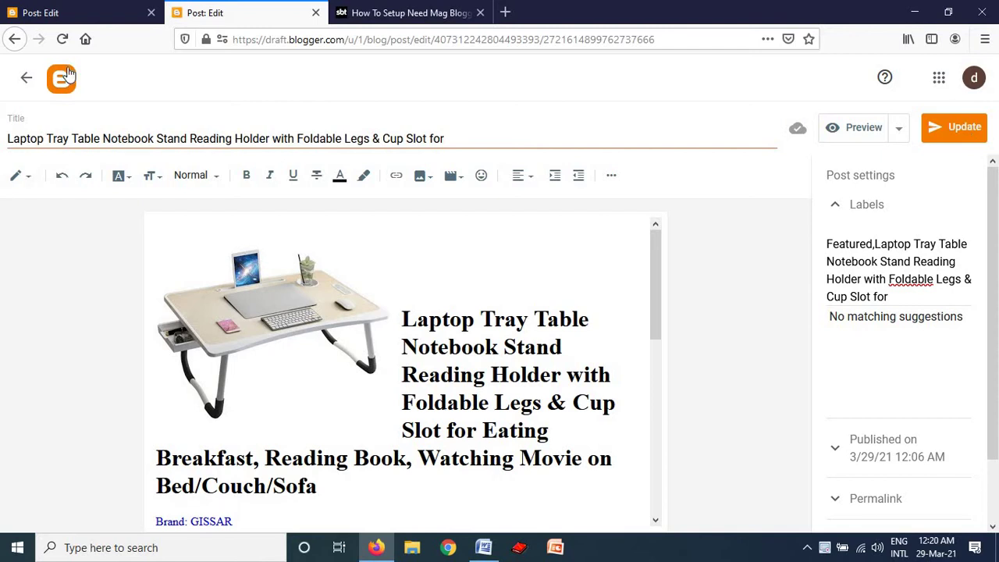
# View the live blog, check where the Features menu item leads, and look at the Laptop Desk for Bed post's labels again
pyautogui.click(26, 78)
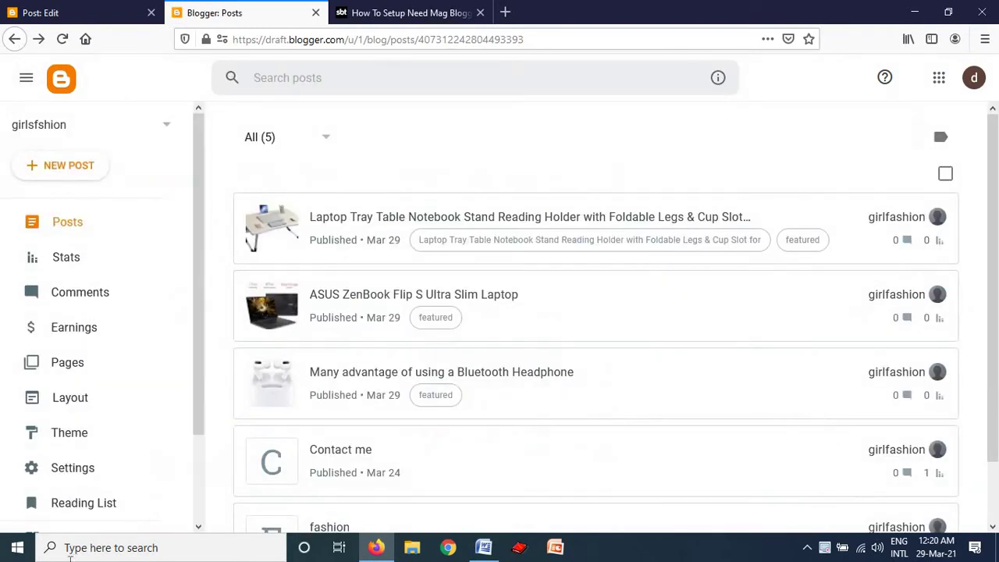
pyautogui.scroll(-3, 201, 437)
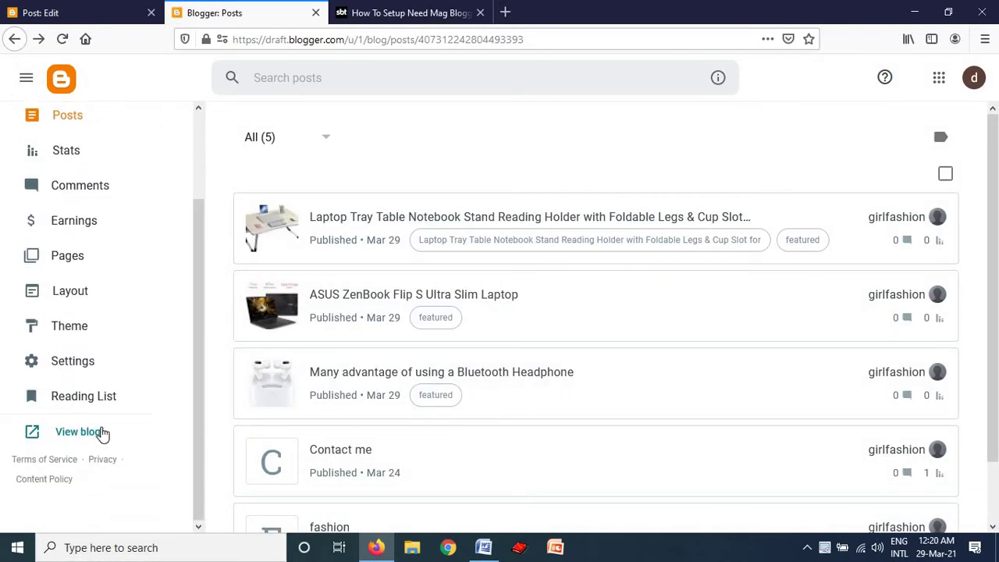
pyautogui.click(98, 433)
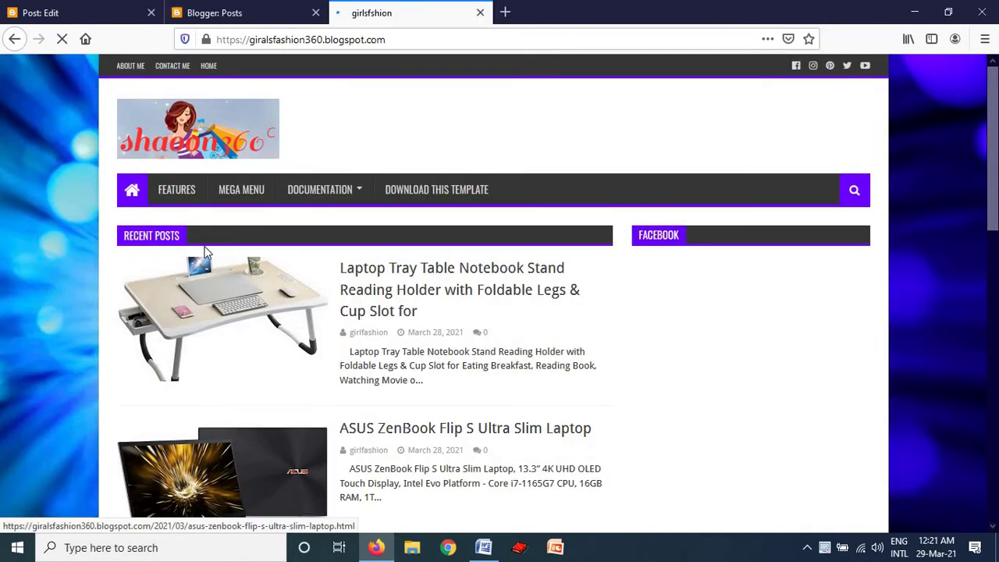
pyautogui.click(185, 200)
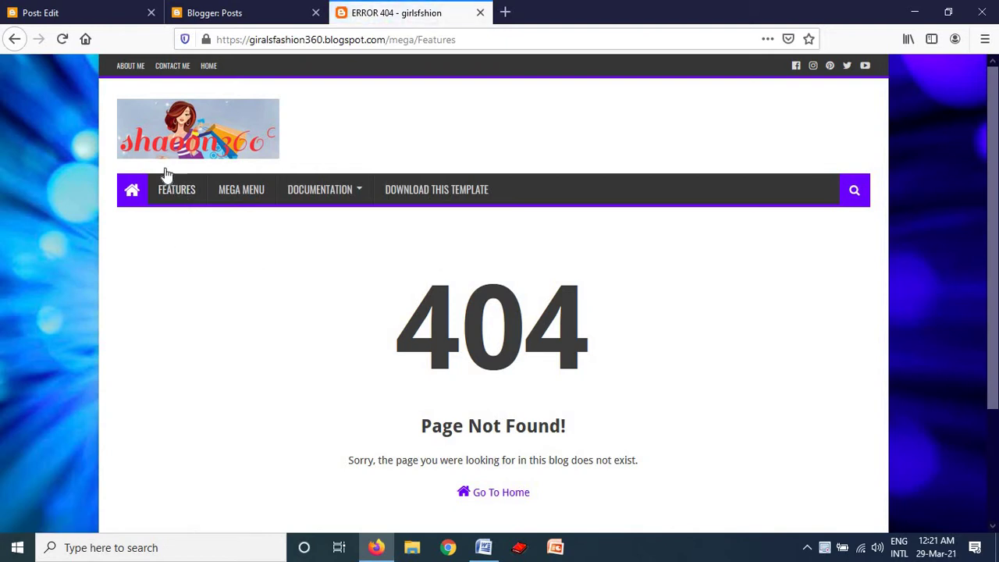
pyautogui.click(71, 11)
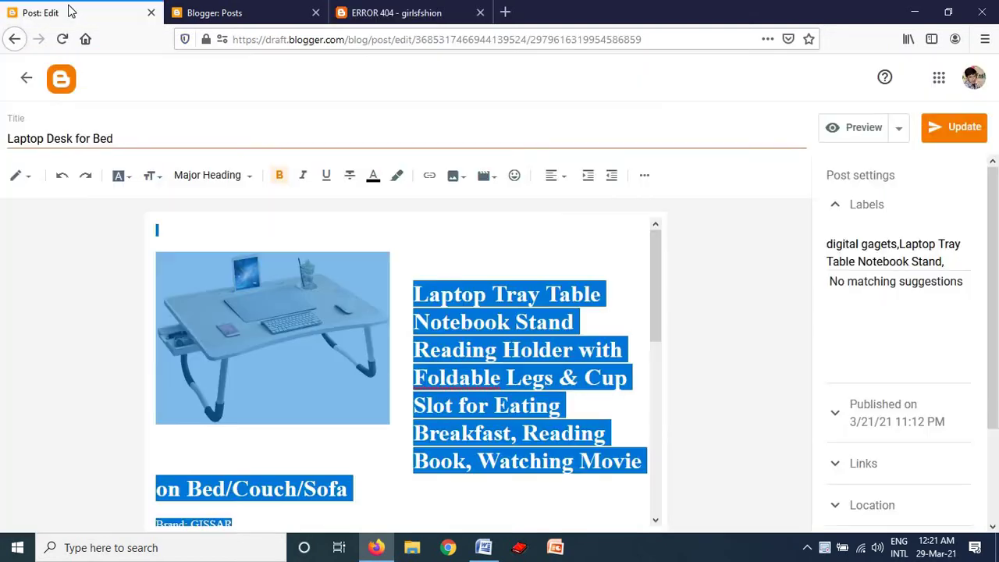
# Open the layout's Main Menu link list, sort it alphabetically, and set its sorting back to Don't Sort
pyautogui.click(206, 8)
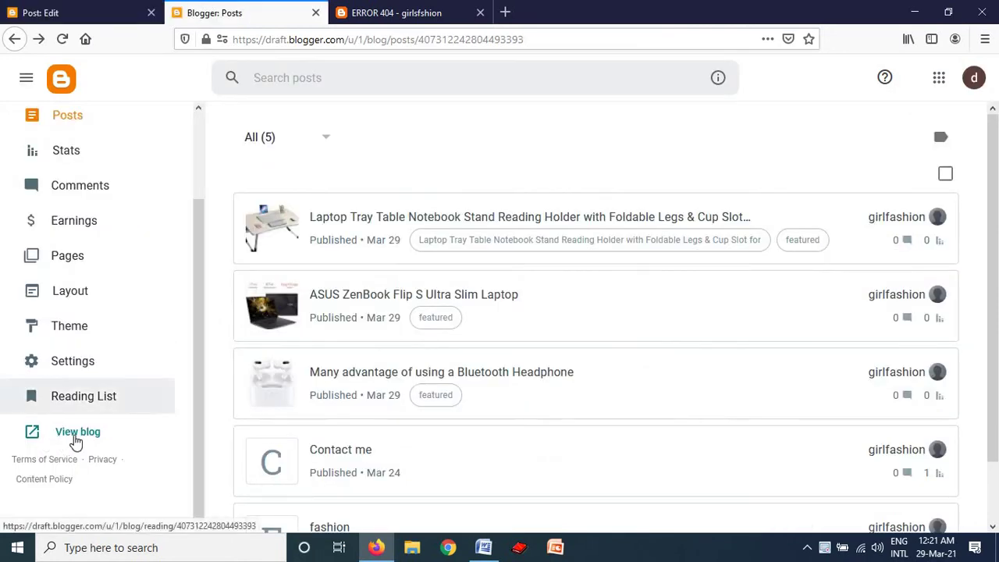
pyautogui.click(78, 293)
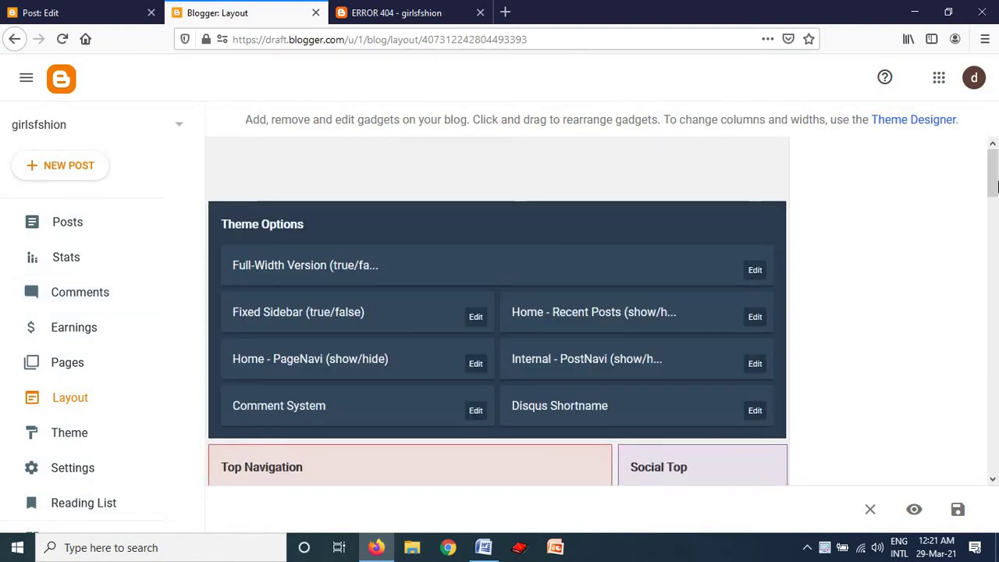
pyautogui.moveTo(993, 195); pyautogui.dragTo(994, 262)
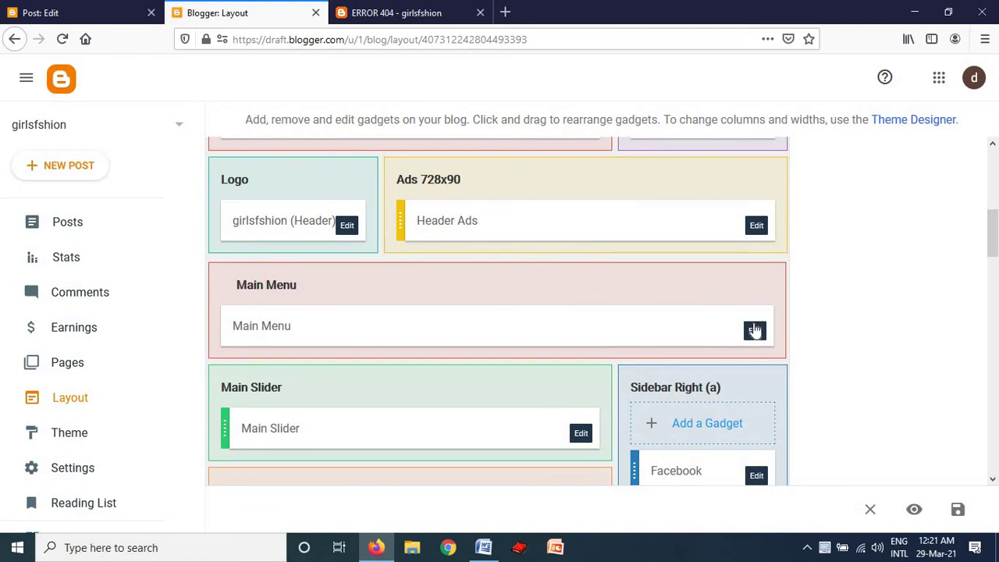
pyautogui.click(754, 332)
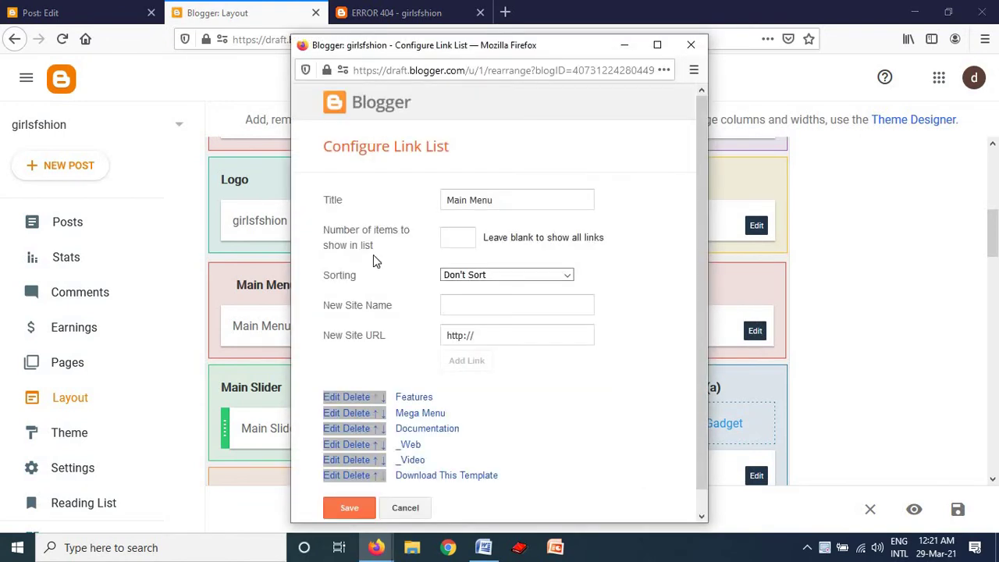
pyautogui.click(533, 277)
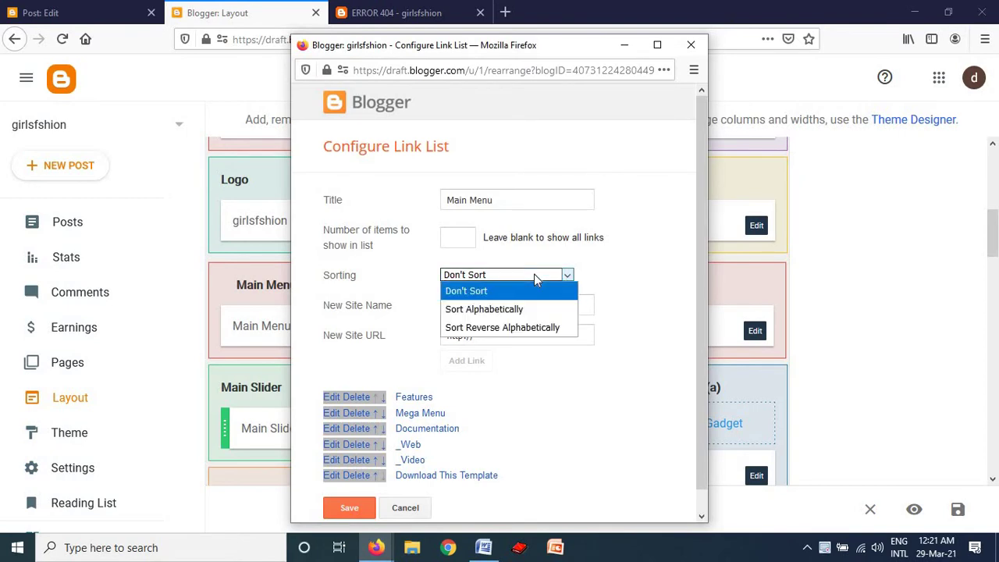
pyautogui.click(513, 310)
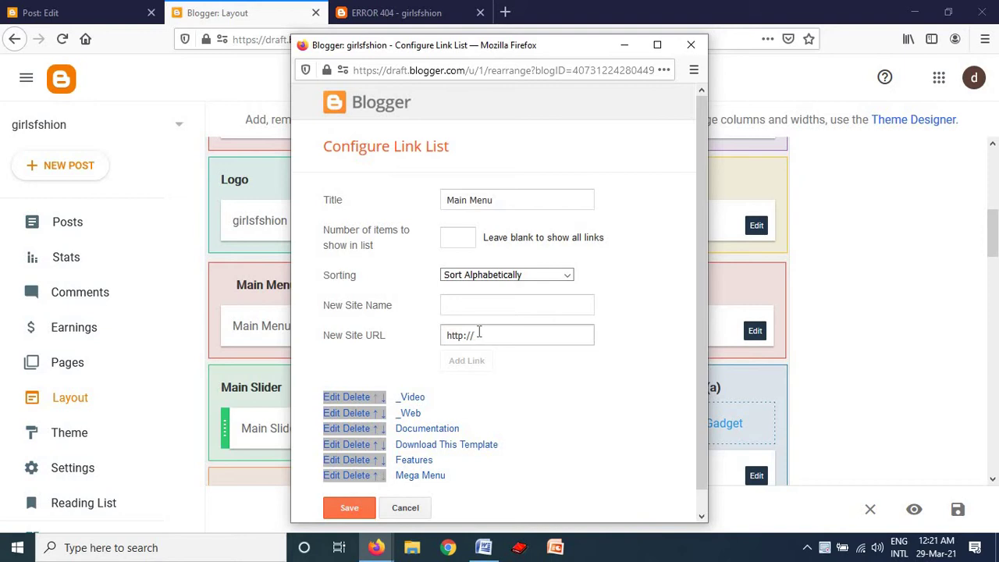
pyautogui.click(518, 276)
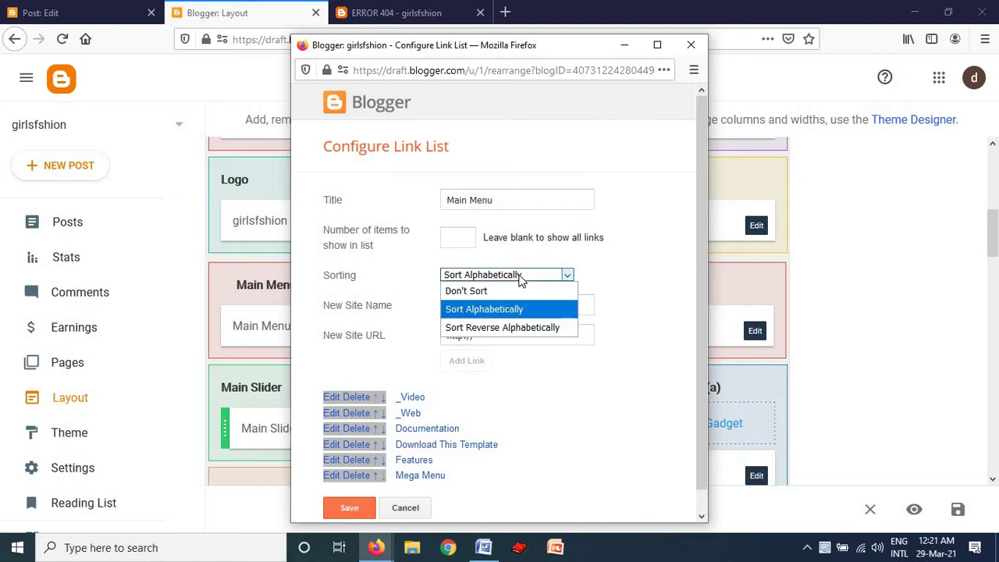
pyautogui.click(503, 292)
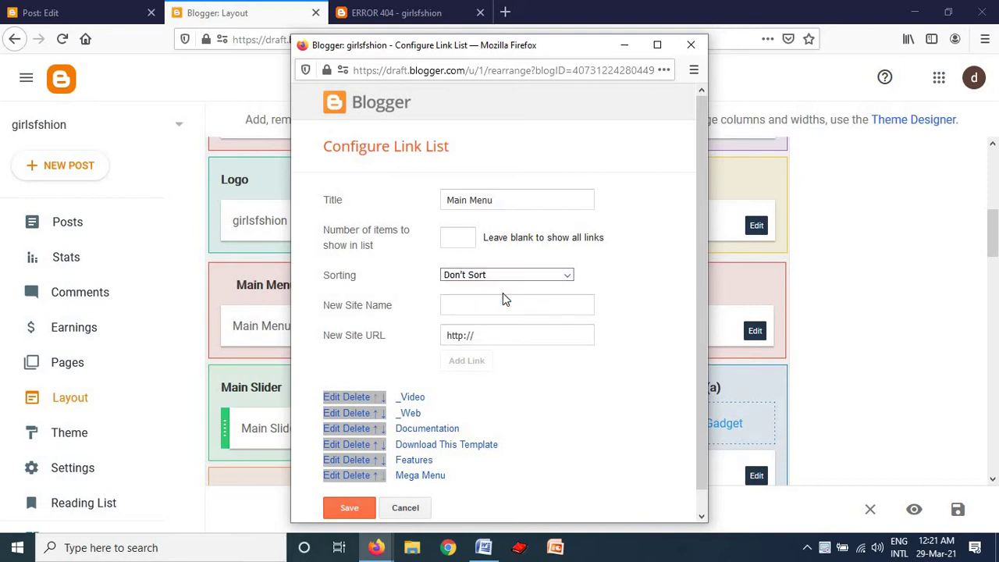
# Move the Features link up to the first position in the Main Menu link list
pyautogui.click(374, 460)
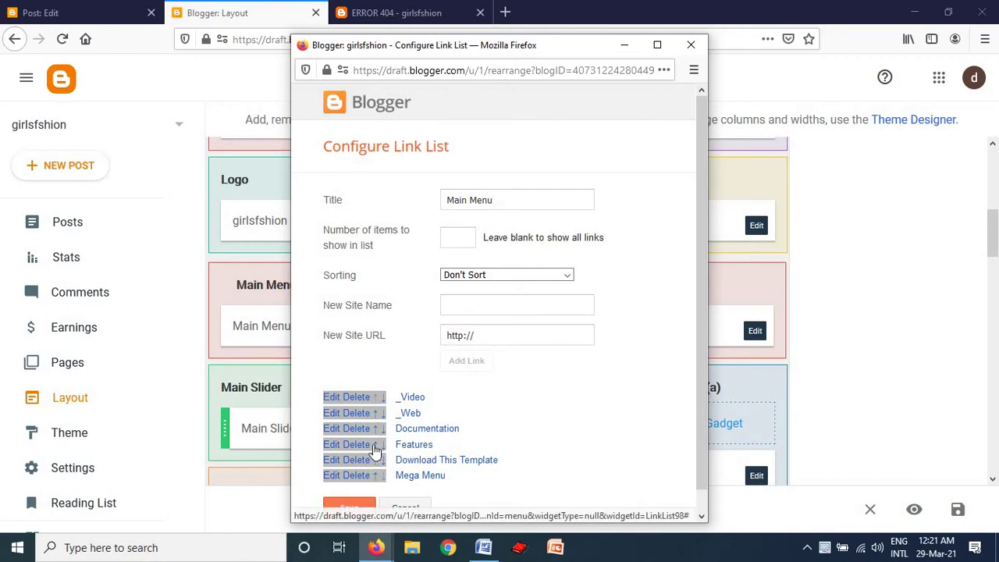
pyautogui.click(375, 448)
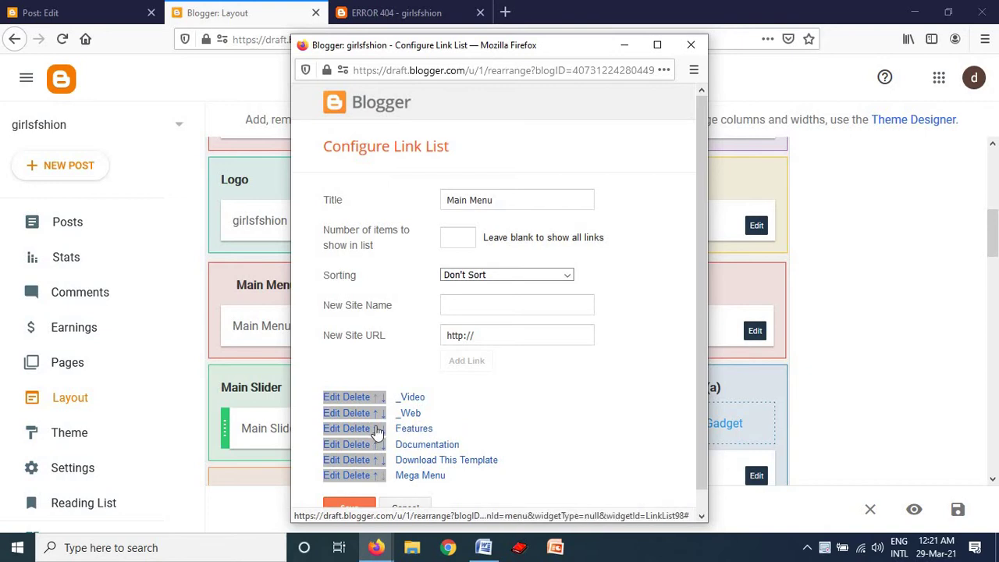
pyautogui.click(375, 428)
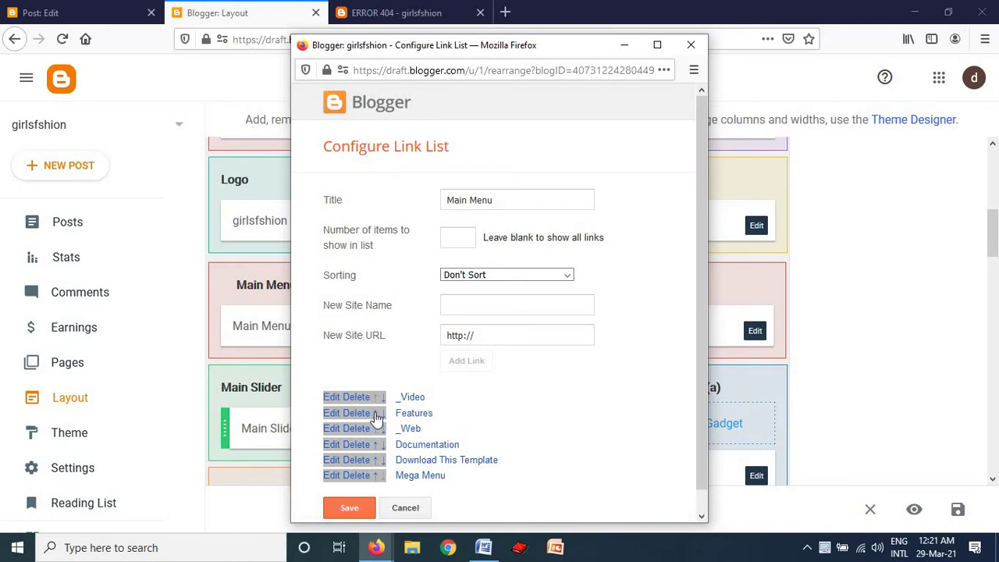
pyautogui.click(375, 412)
# Replace the Features link with a new link named Featured pointing to mega/Featured and save the Main Menu list
pyautogui.click(357, 398)
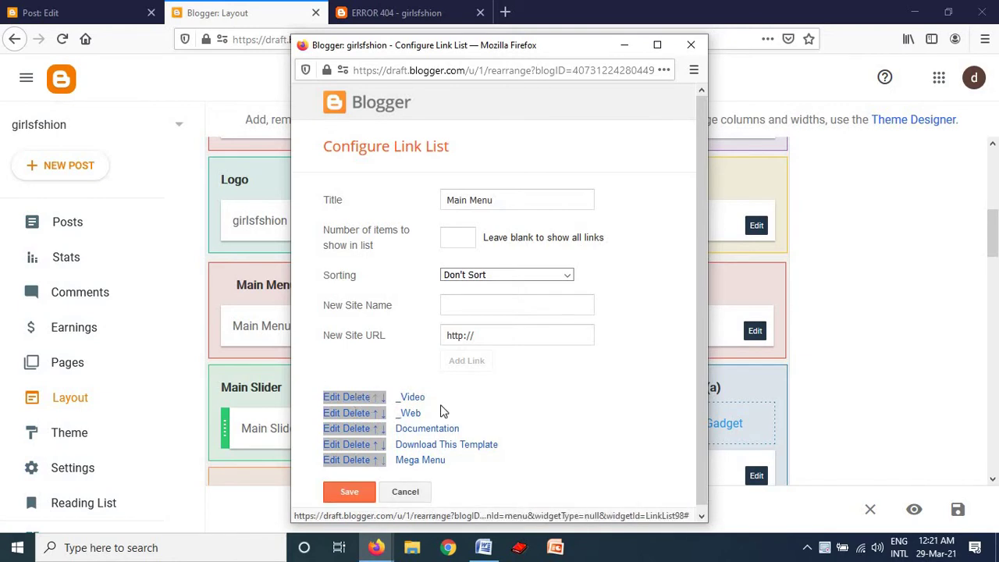
pyautogui.click(465, 301)
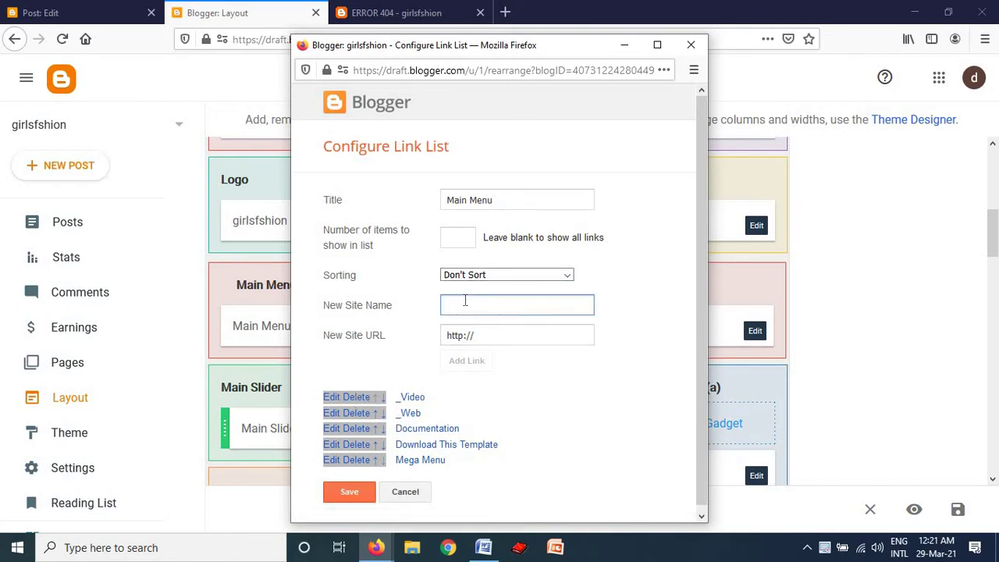
pyautogui.write('Feature')
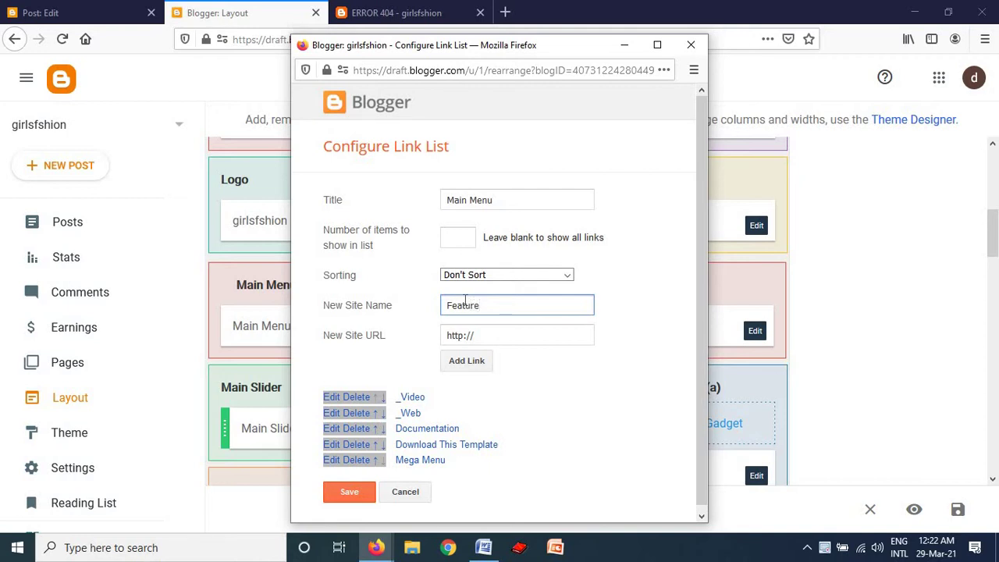
pyautogui.write('d')
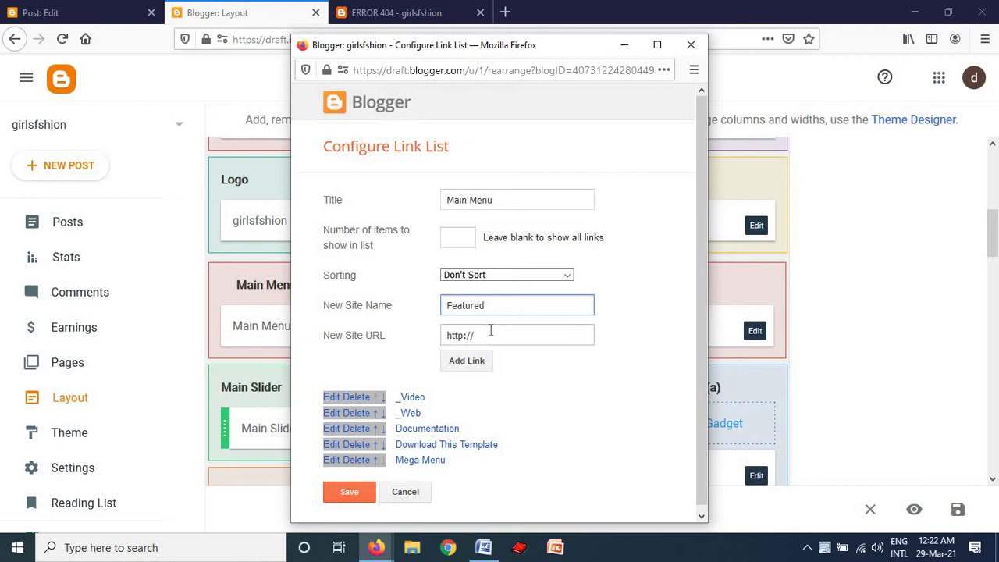
pyautogui.tripleClick(490, 331)
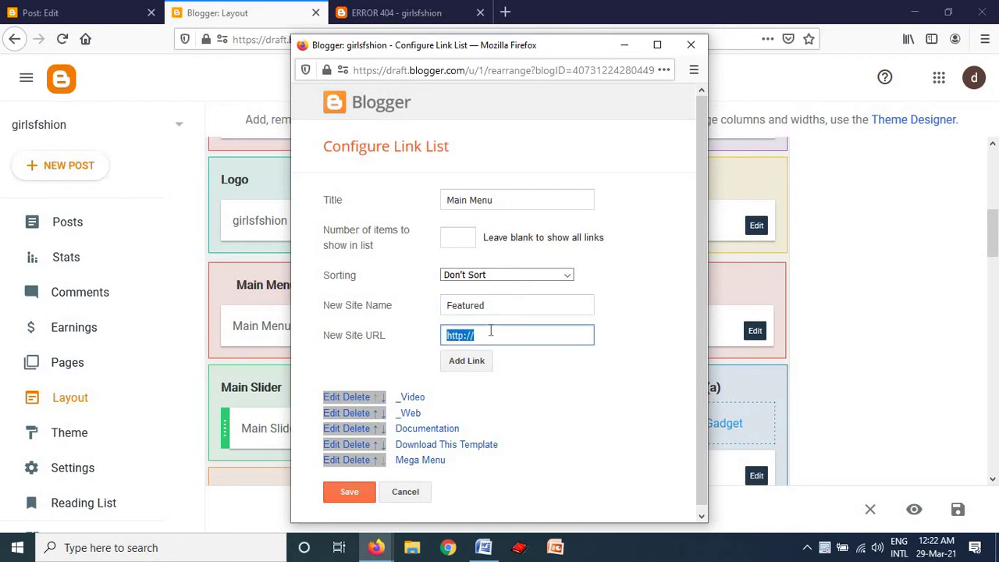
pyautogui.write('mega/Featured')
pyautogui.click(475, 362)
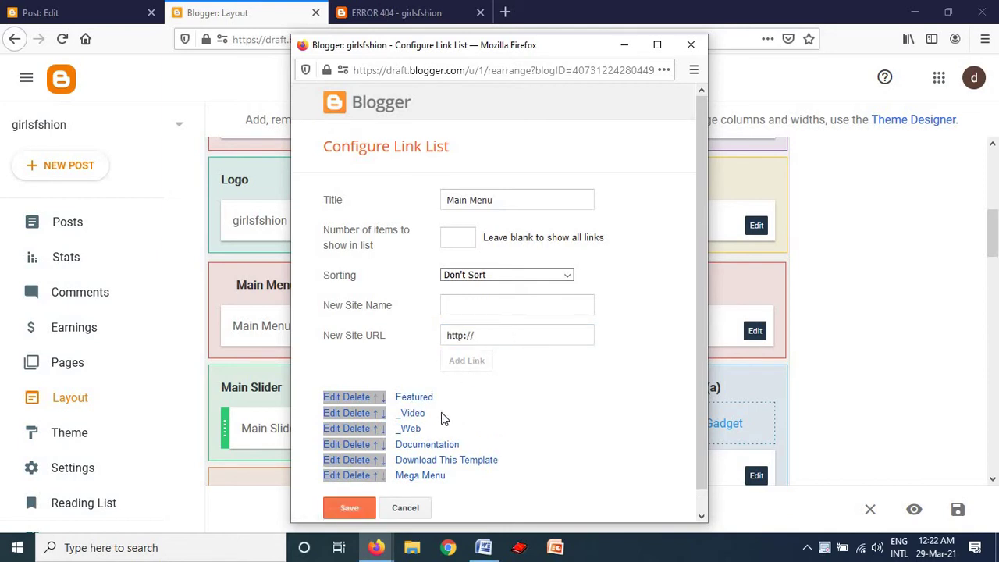
pyautogui.click(357, 504)
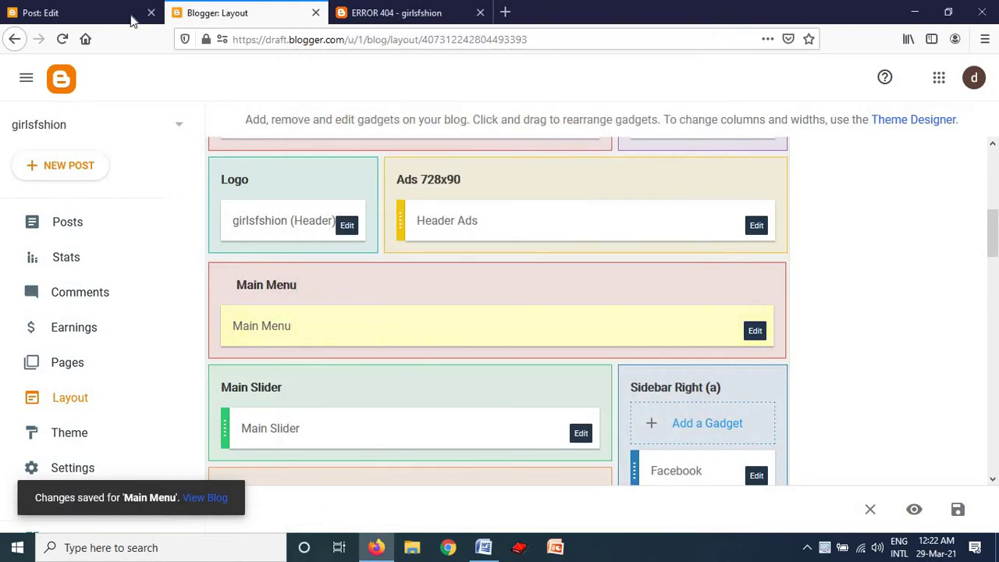
# View the live blog, check the Featured menu item's dropdown, and look at the Laptop Desk for Bed post's labels
pyautogui.click(208, 498)
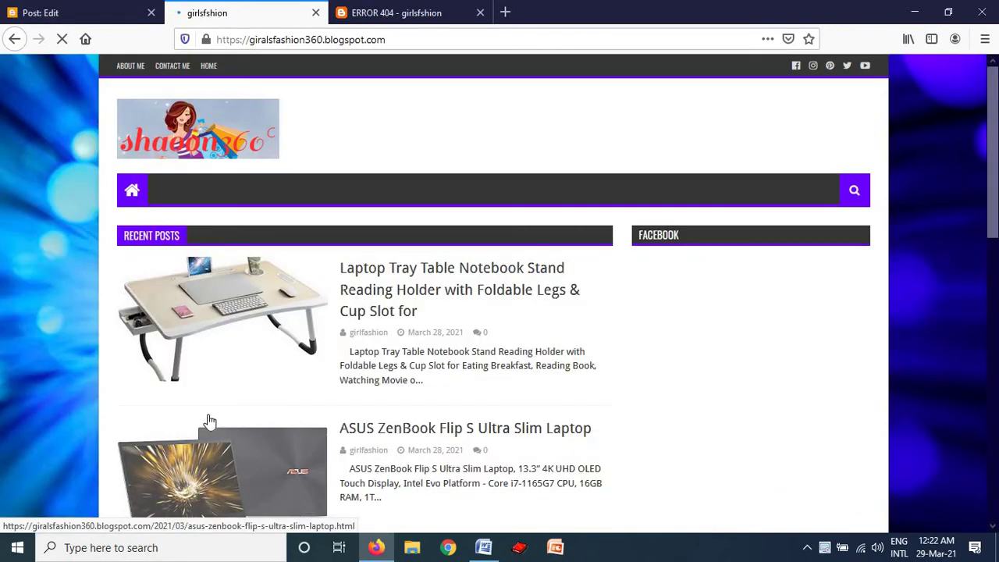
pyautogui.moveTo(202, 192)
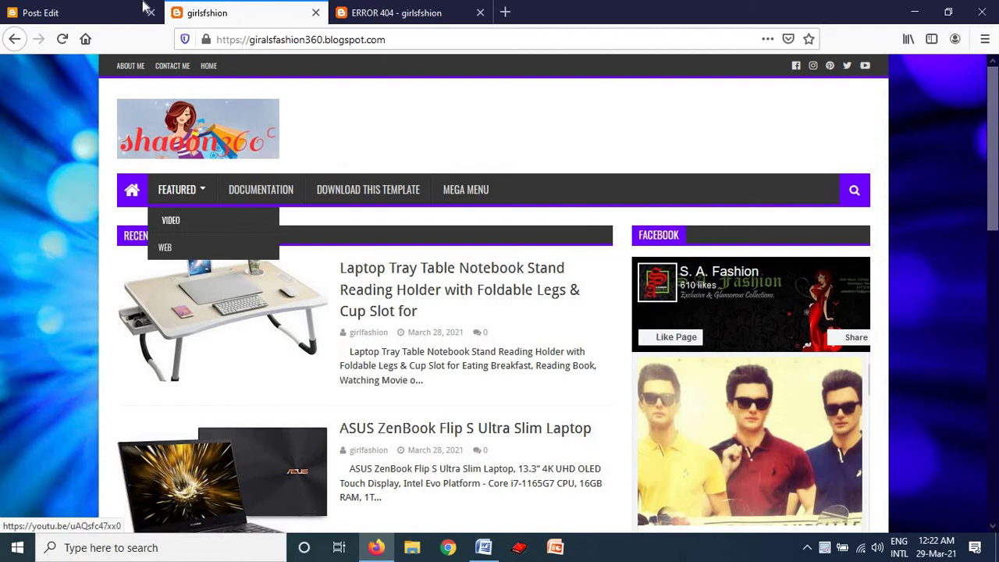
pyautogui.click(117, 14)
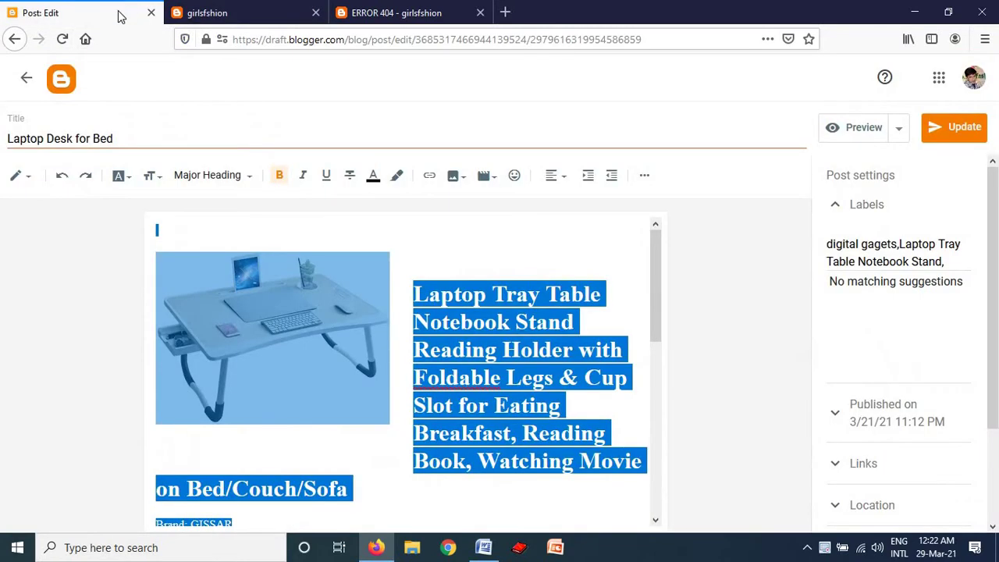
pyautogui.click(268, 10)
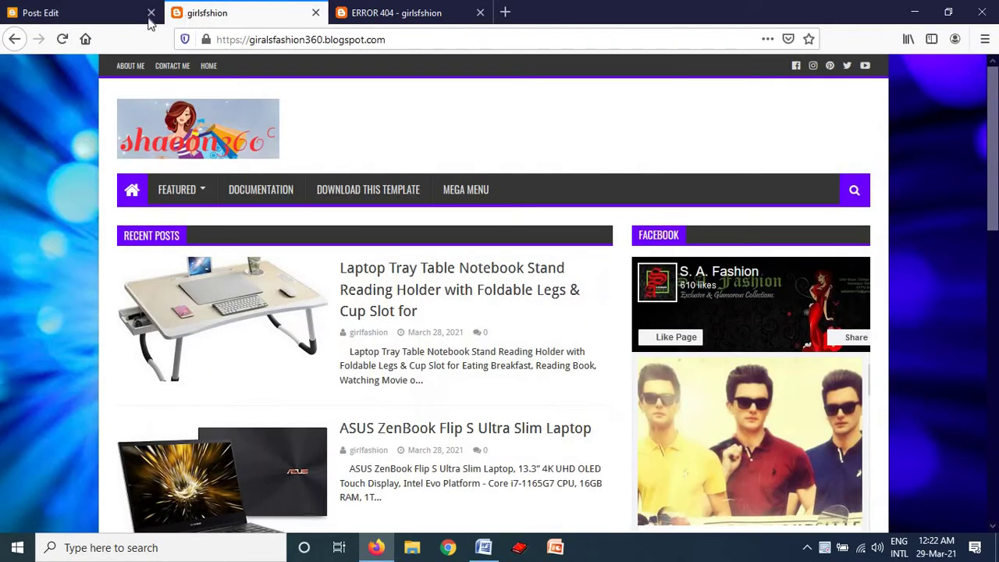
# Reopen the Main Menu link list from the blog's layout and delete the _Video link
pyautogui.click(16, 39)
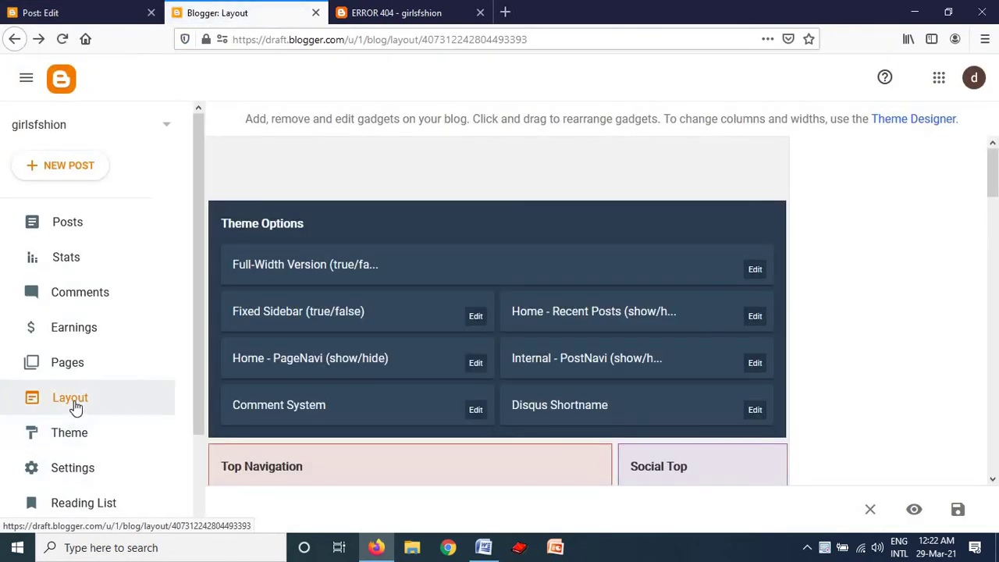
pyautogui.click(74, 402)
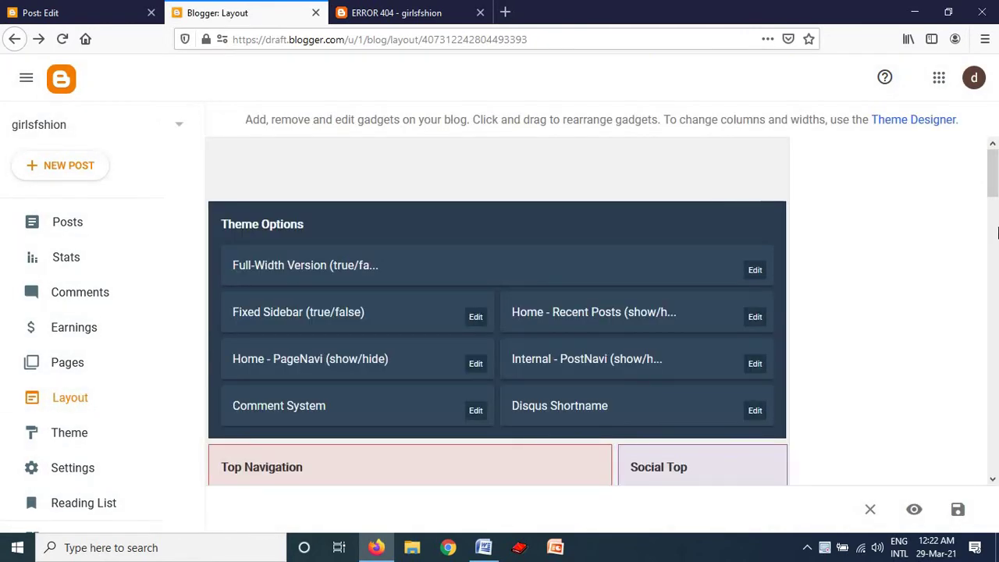
pyautogui.moveTo(994, 193); pyautogui.dragTo(993, 234)
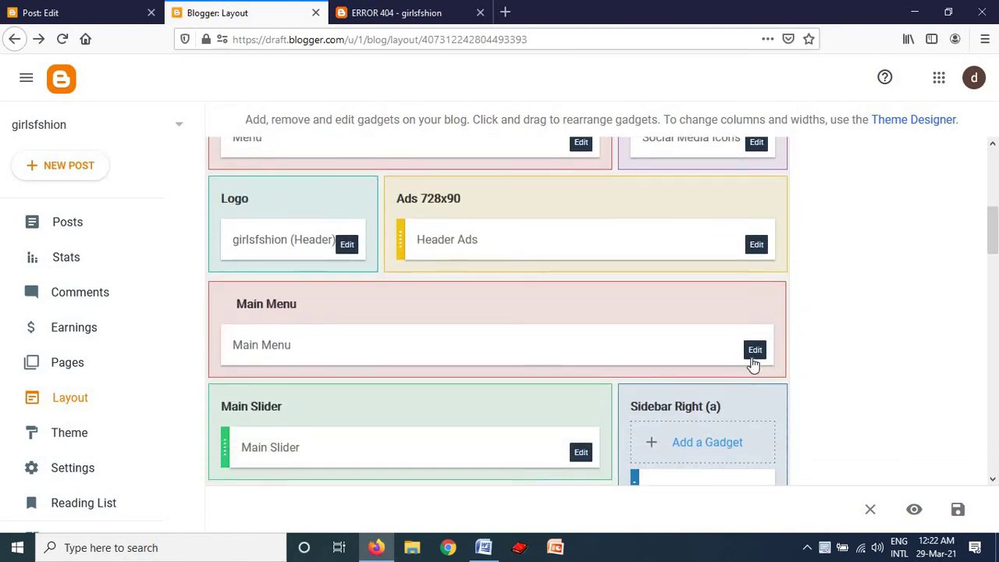
pyautogui.click(754, 350)
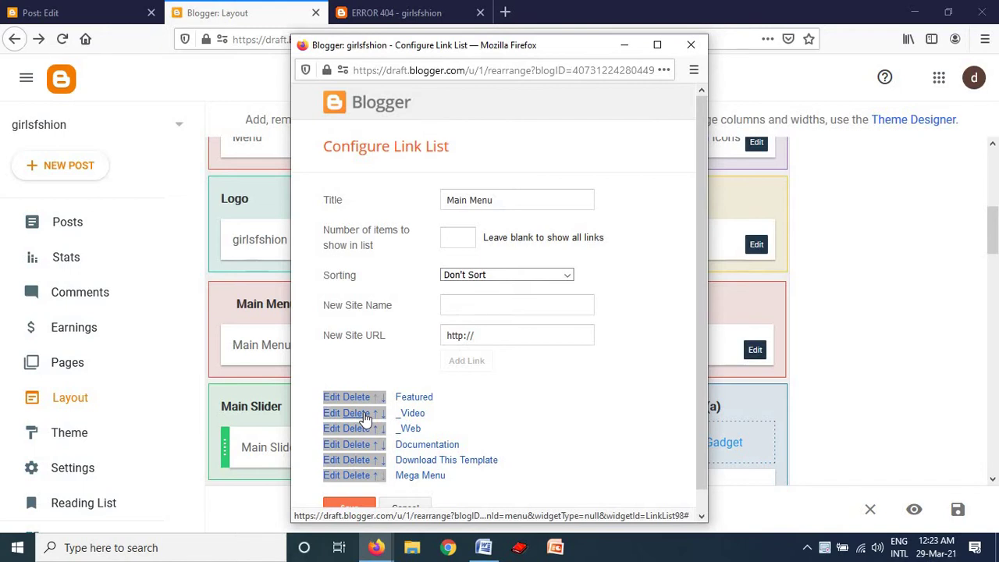
pyautogui.click(363, 415)
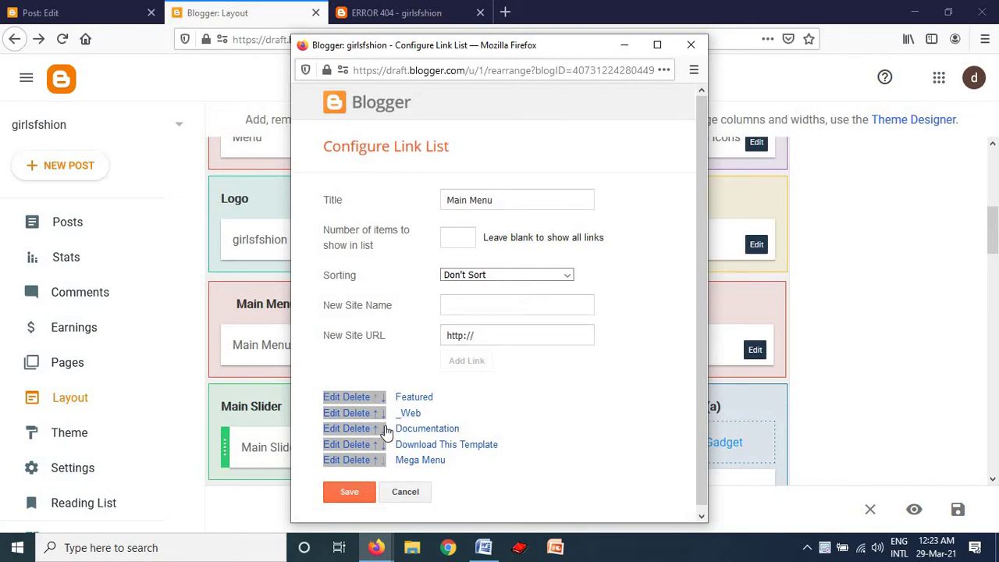
# Add a link named _Video to the Main Menu link list and delete it again
pyautogui.click(473, 306)
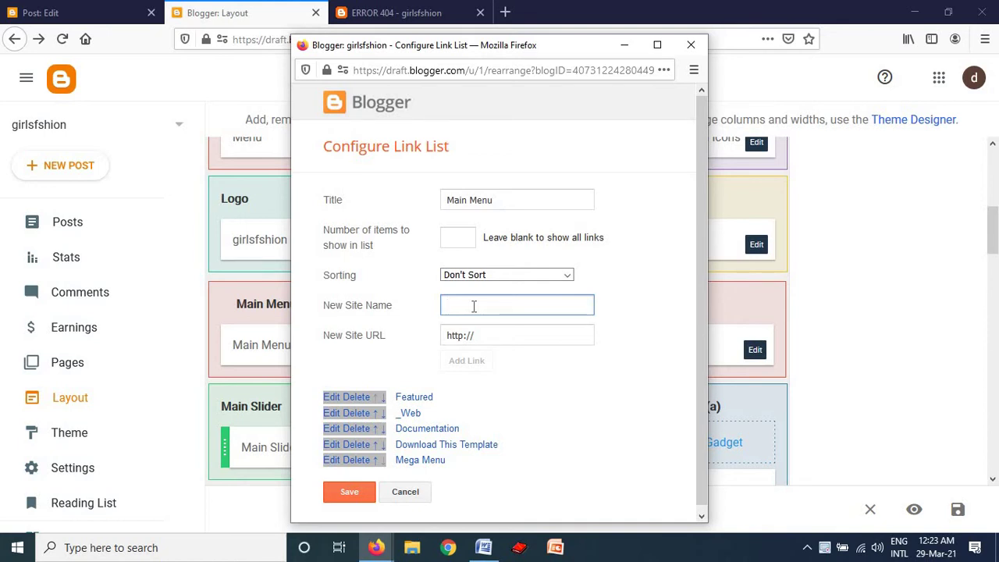
pyautogui.write('-')
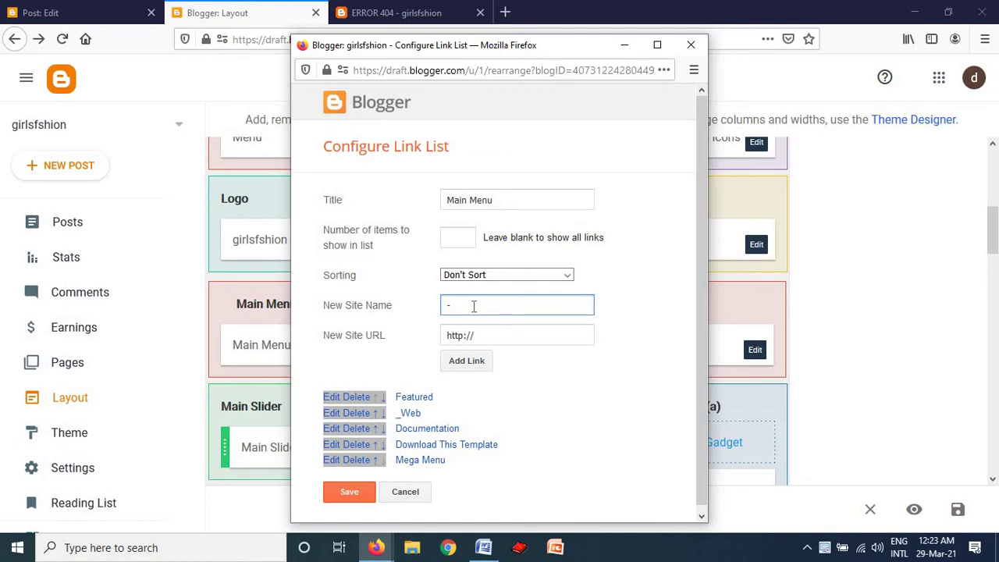
pyautogui.write('Video')
pyautogui.click(451, 306)
pyautogui.press('BackSpace')
pyautogui.write('_')
pyautogui.click(492, 336)
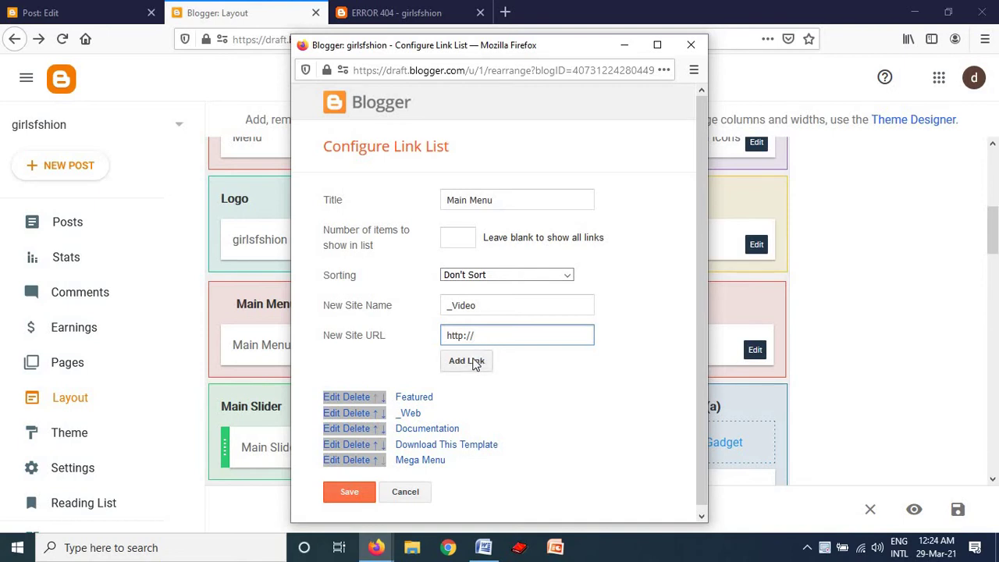
pyautogui.click(473, 360)
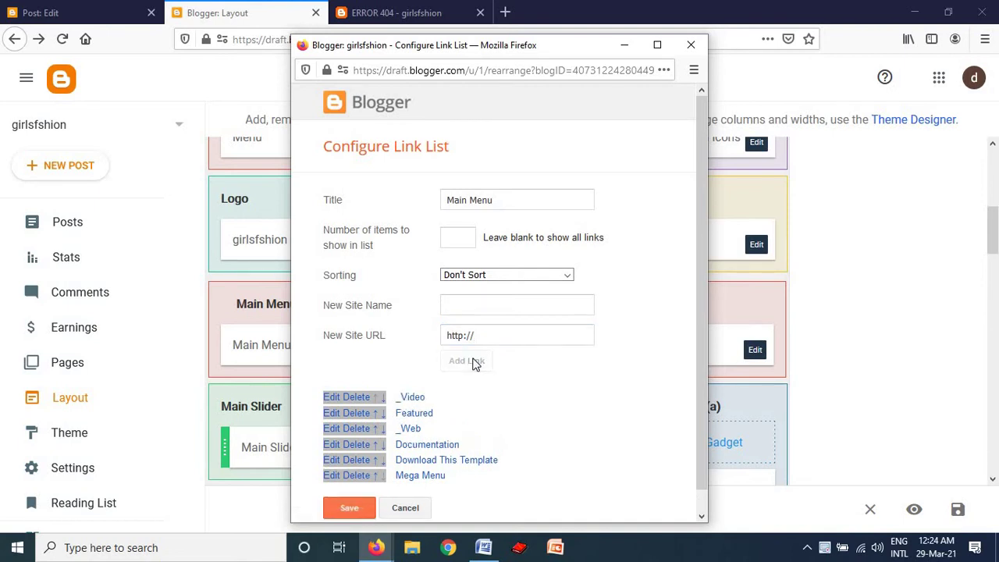
pyautogui.click(363, 400)
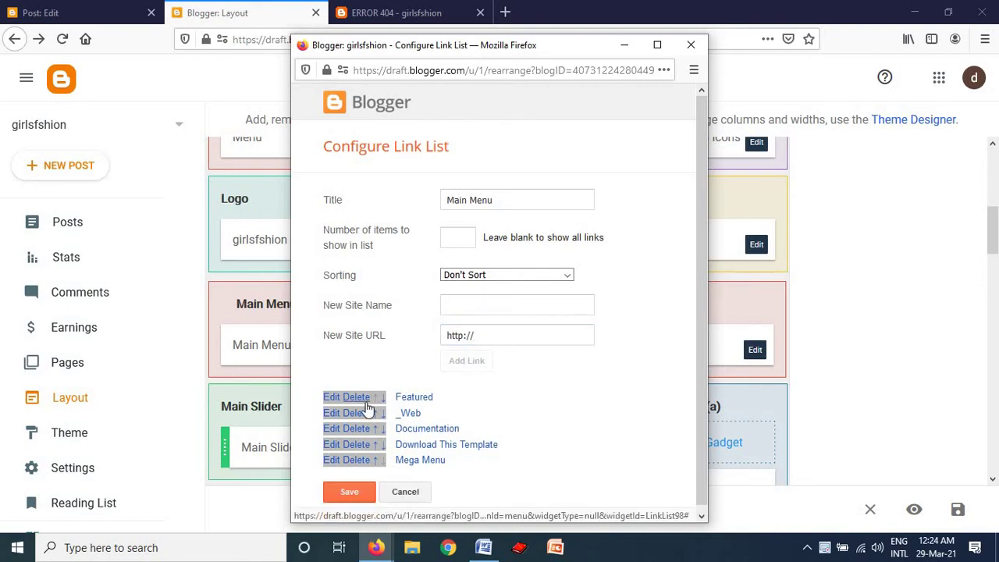
# Add a link named Featured with the URL Featured_video to the Main Menu link list
pyautogui.click(468, 307)
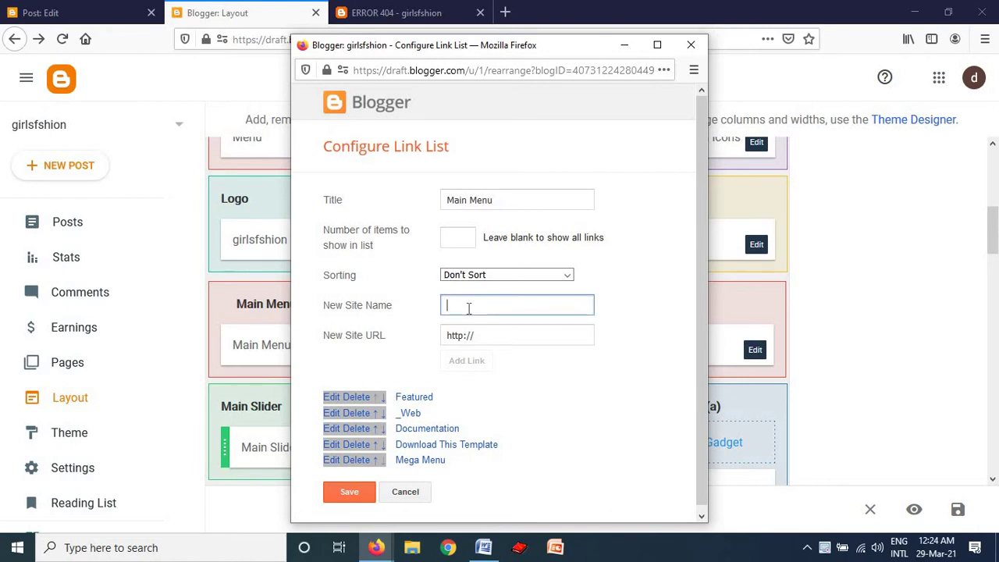
pyautogui.write('f')
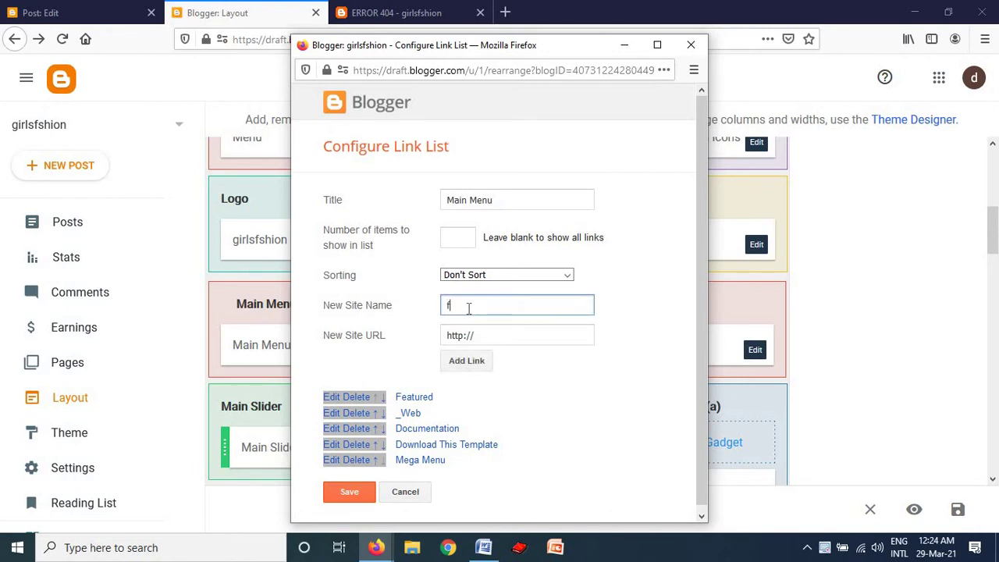
pyautogui.write('eatured')
pyautogui.click(451, 305)
pyautogui.press('BackSpace')
pyautogui.write('F')
pyautogui.click(480, 335)
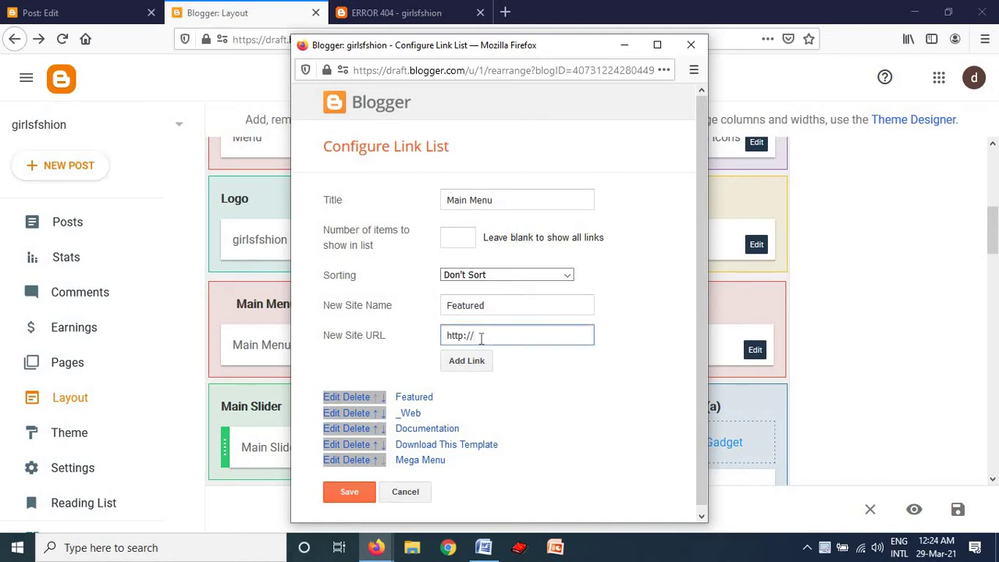
pyautogui.hotkey('ctrl', 'shift', 'Left')
pyautogui.hotkey('ctrl', 'shift', 'Left')
pyautogui.write('Featured')
pyautogui.write('_videp')
pyautogui.press('BackSpace')
pyautogui.write('o')
pyautogui.click(480, 360)
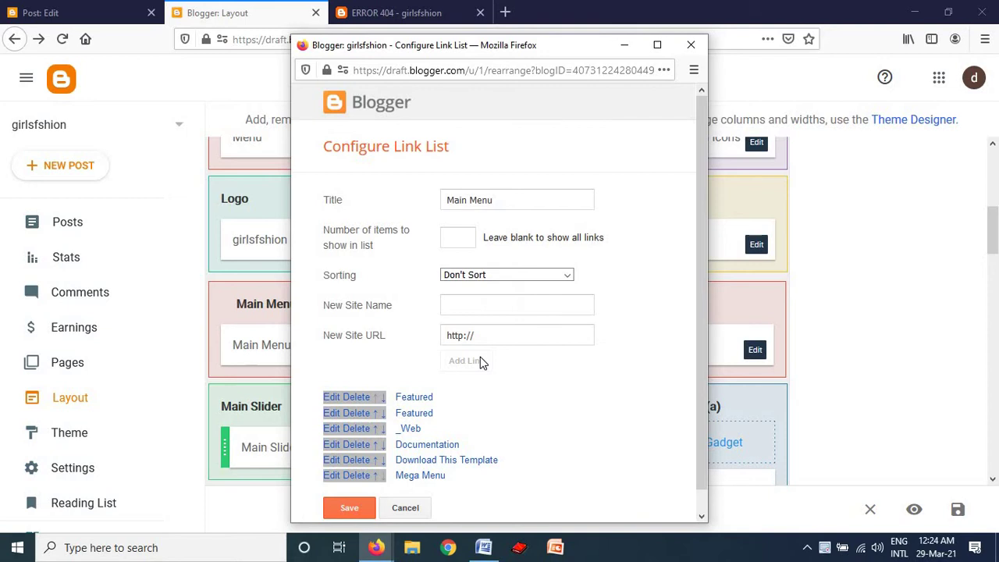
# Delete the older Featured link and the _Web link, and save the Main Menu link list
pyautogui.click(363, 415)
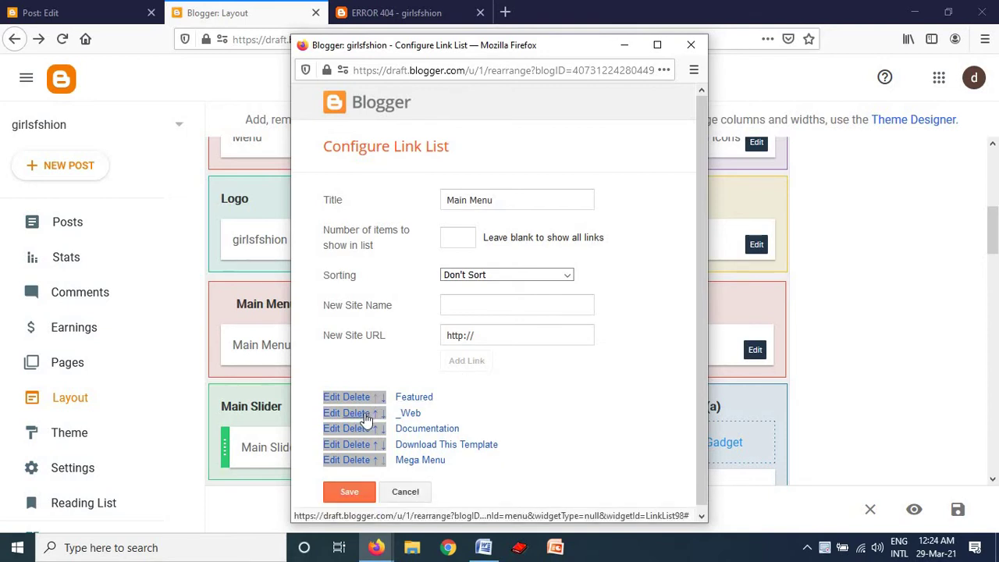
pyautogui.click(363, 414)
pyautogui.click(347, 479)
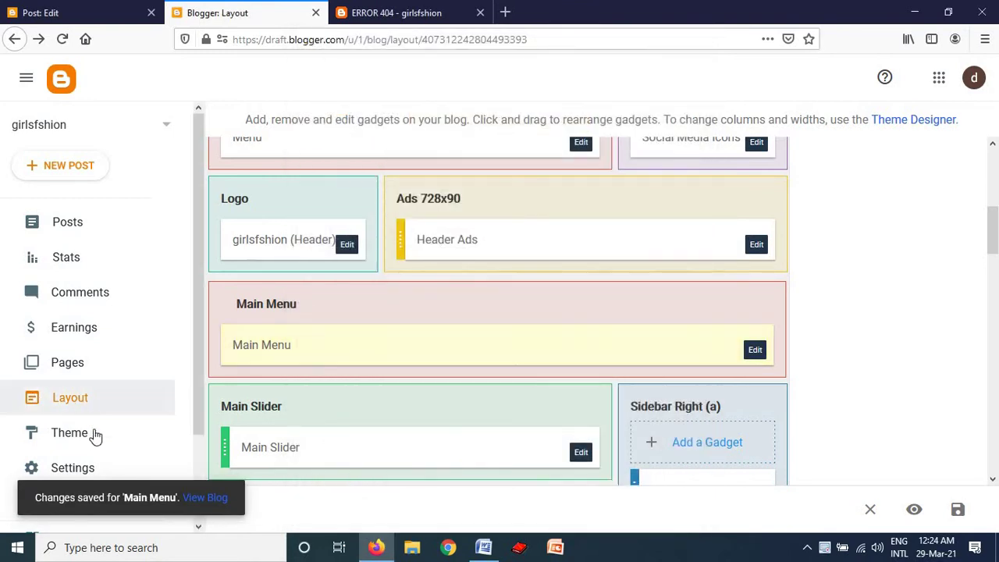
# View the live blog, check where the Featured menu item leads, and return to the layout page
pyautogui.click(215, 498)
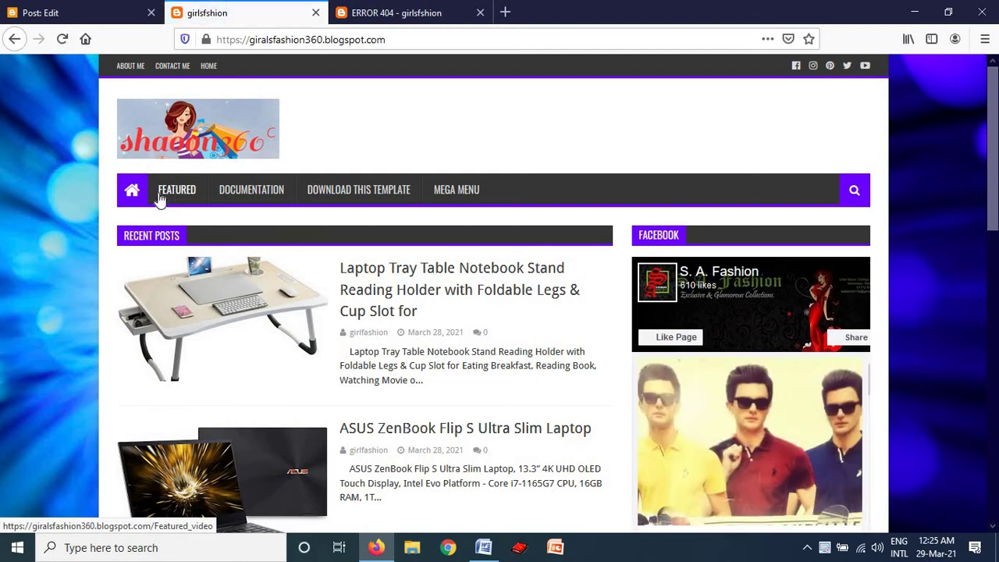
pyautogui.click(179, 198)
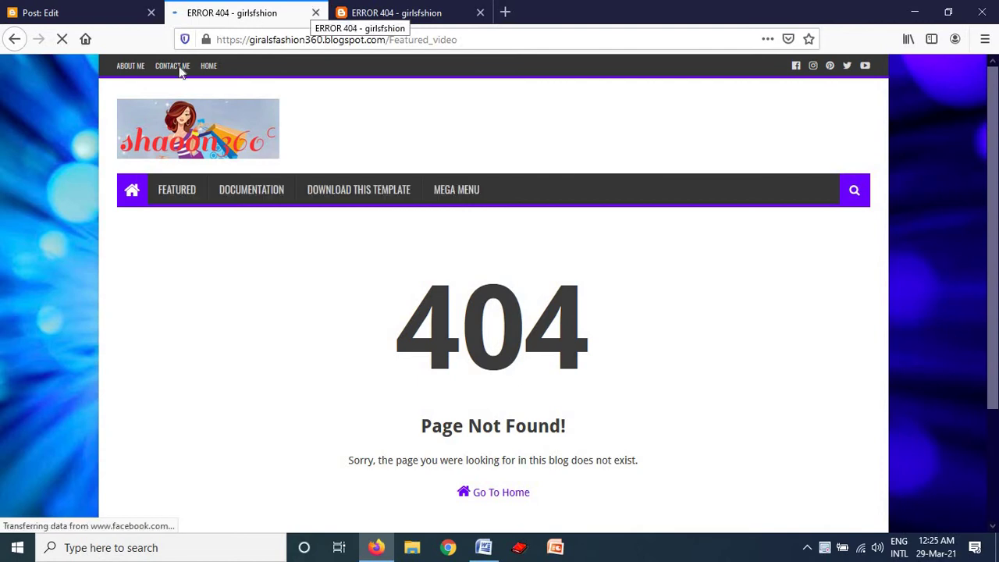
pyautogui.click(15, 39)
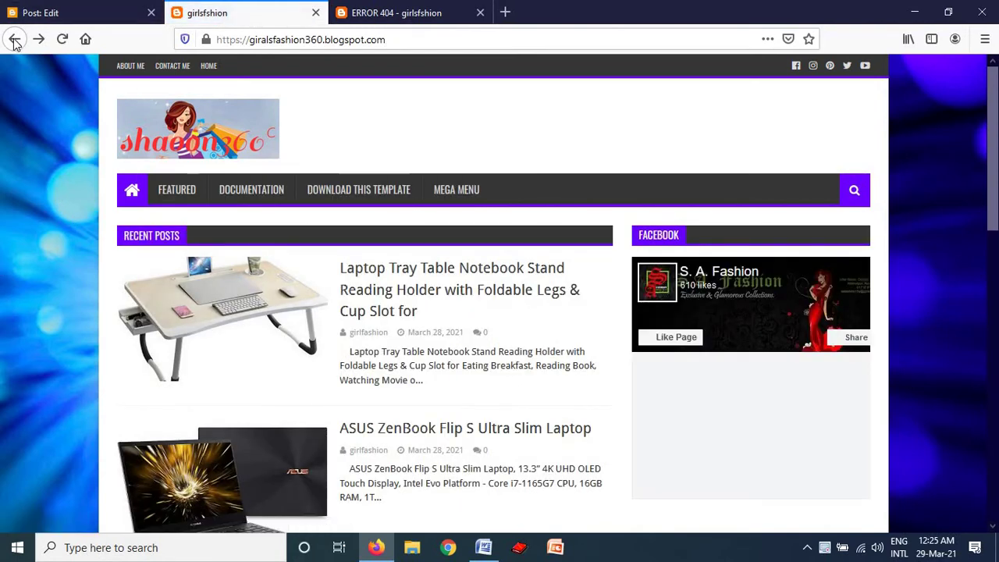
pyautogui.click(15, 39)
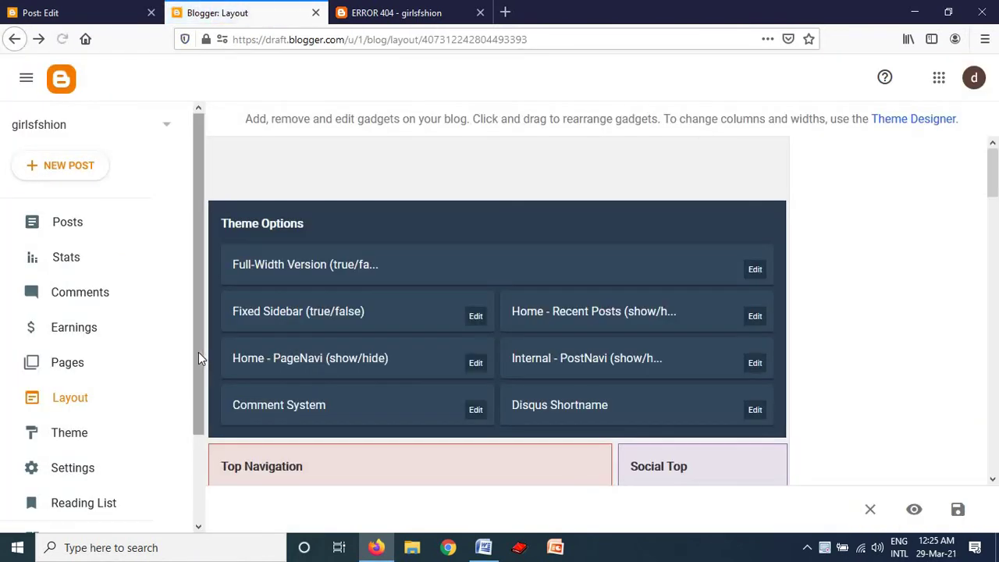
# Look over the layout's gadgets down to Main Menu, and go back from the Laptop Desk for Bed post to the shadon360 post list
pyautogui.moveTo(198, 352); pyautogui.dragTo(201, 426)
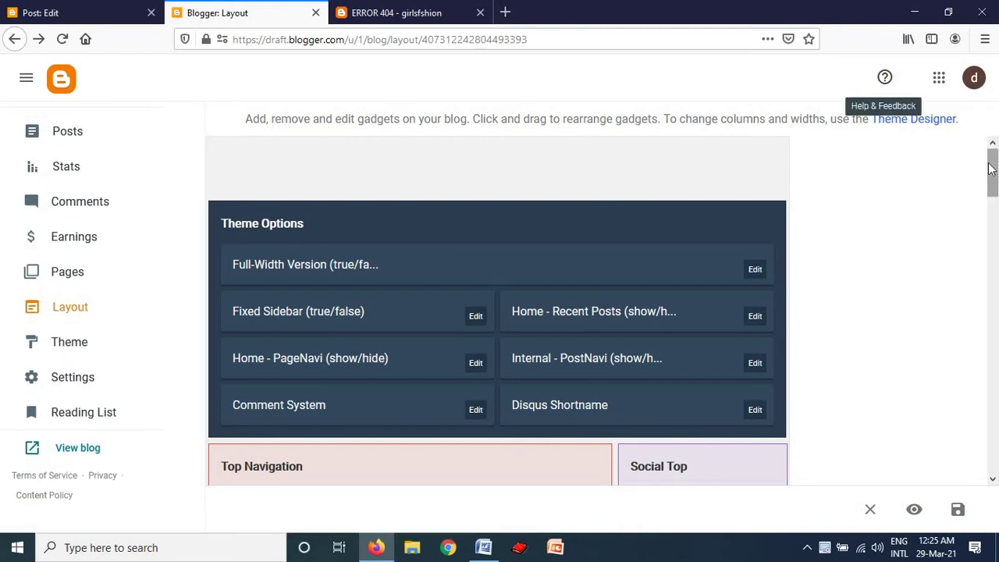
pyautogui.moveTo(989, 168); pyautogui.dragTo(985, 206)
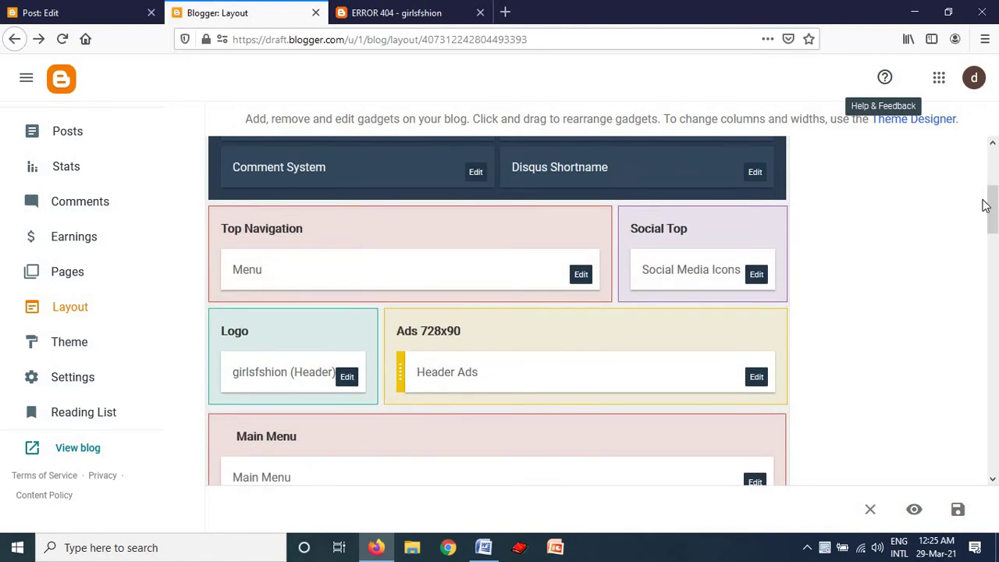
pyautogui.click(37, 15)
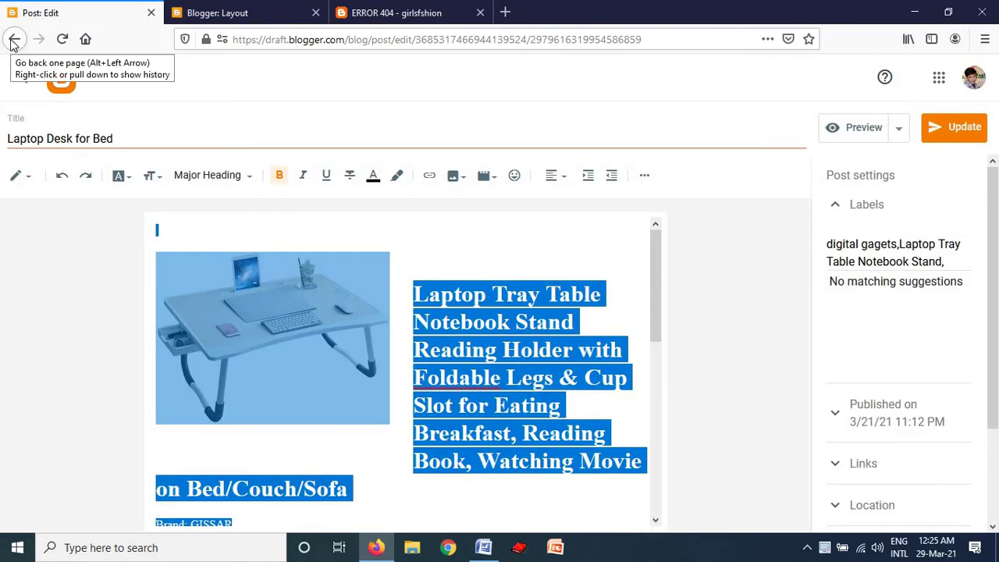
pyautogui.click(14, 39)
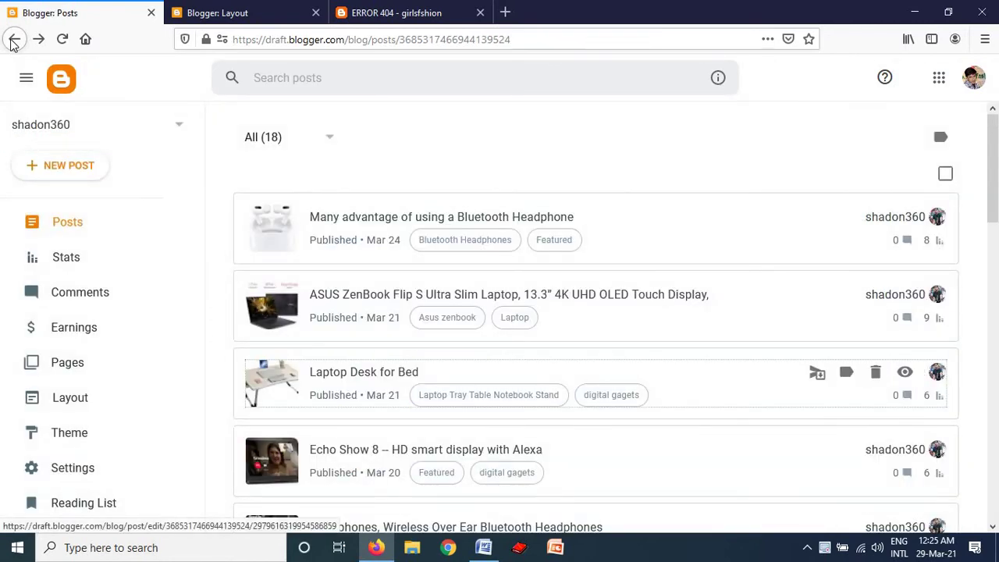
# Open the shadon360 blog's layout and look at the Top Navigation menu's link list without changing it
pyautogui.click(13, 39)
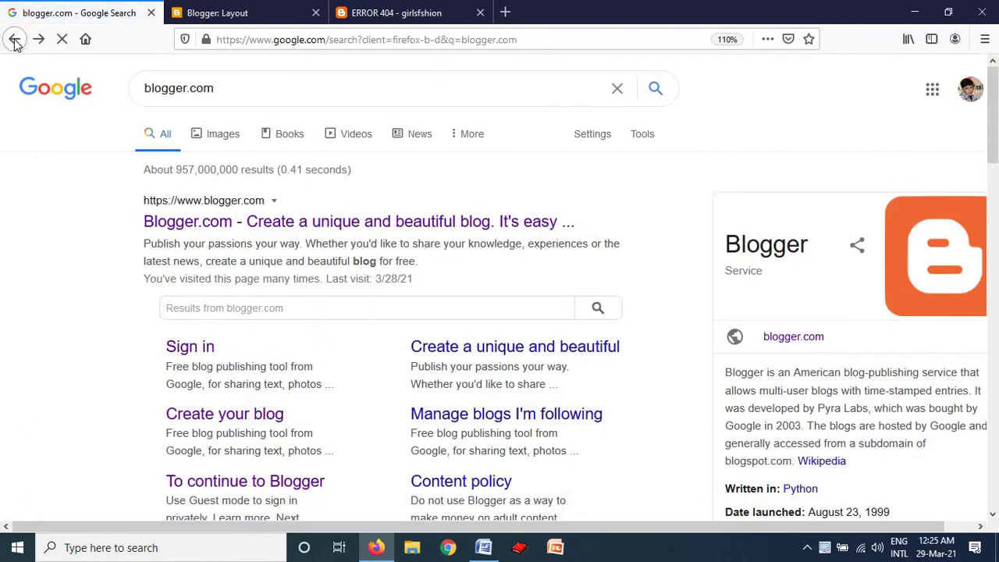
pyautogui.click(769, 336)
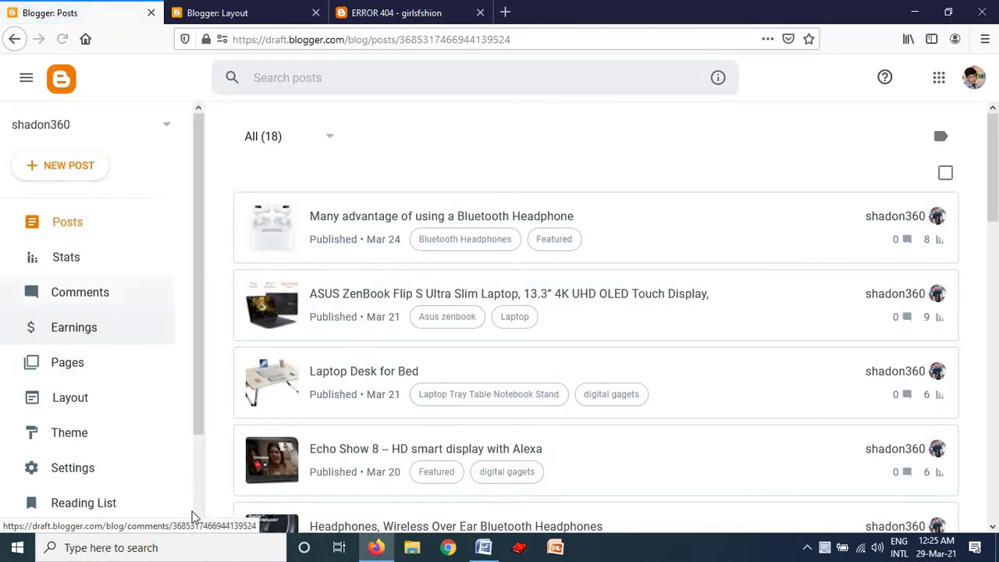
pyautogui.click(72, 400)
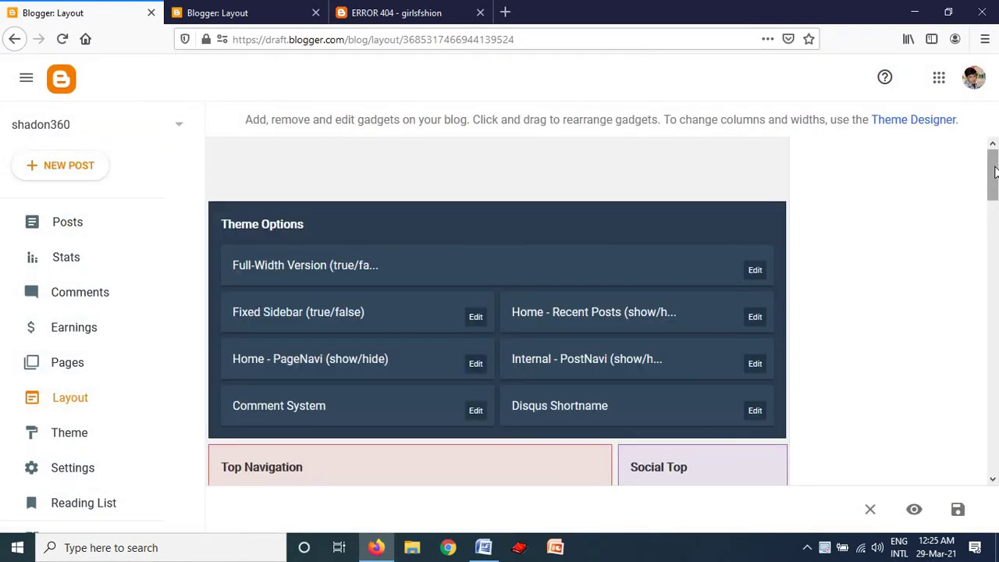
pyautogui.moveTo(995, 172); pyautogui.dragTo(944, 225)
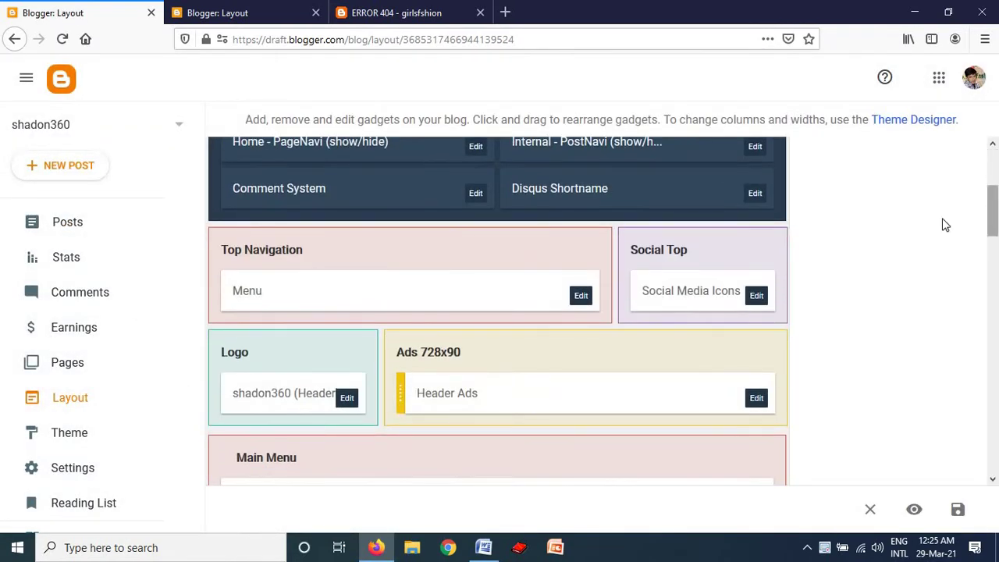
pyautogui.click(580, 296)
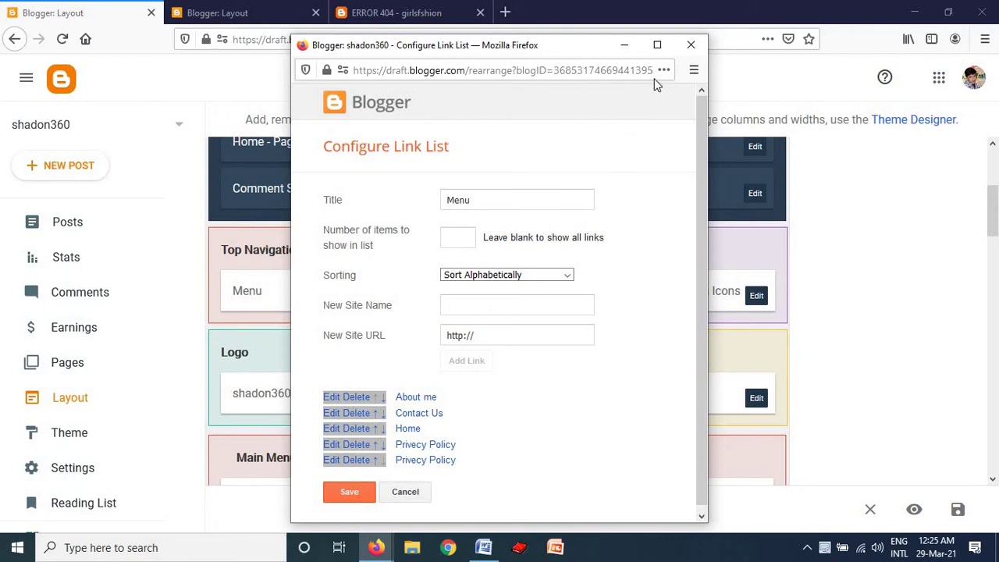
pyautogui.click(690, 44)
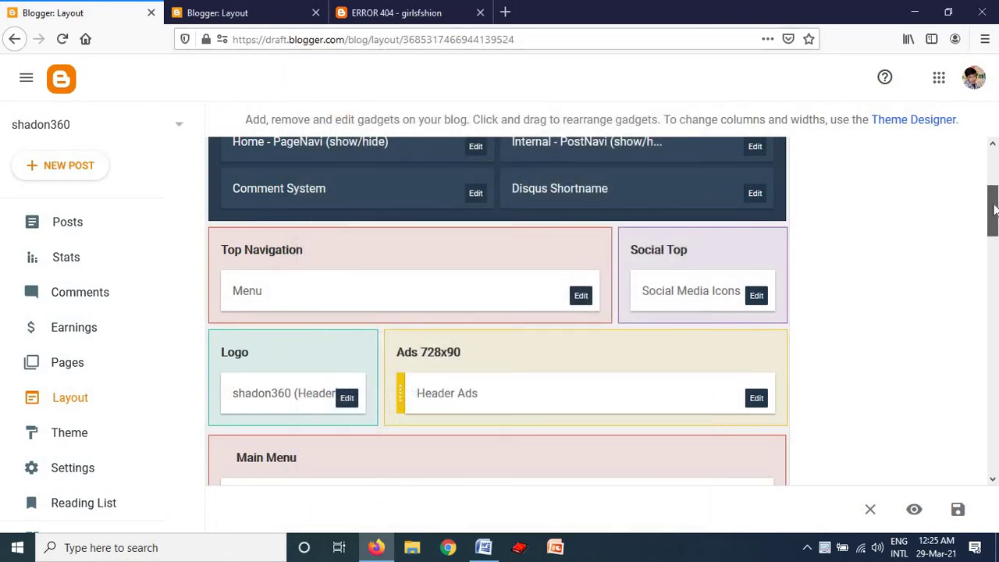
# Examine the links in shadon360's Main Menu gadget and close it without saving
pyautogui.scroll(-3, 994, 199)
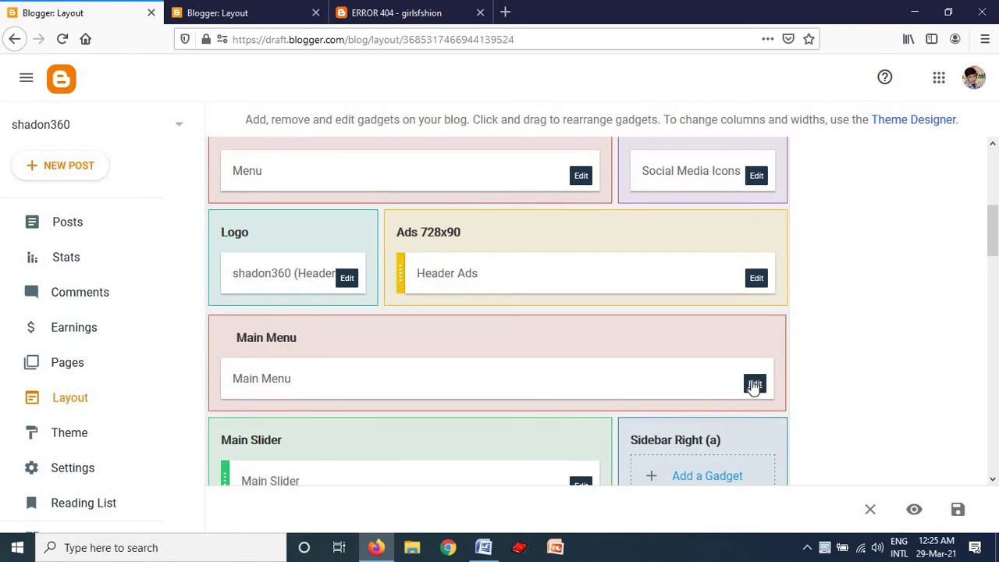
pyautogui.click(754, 386)
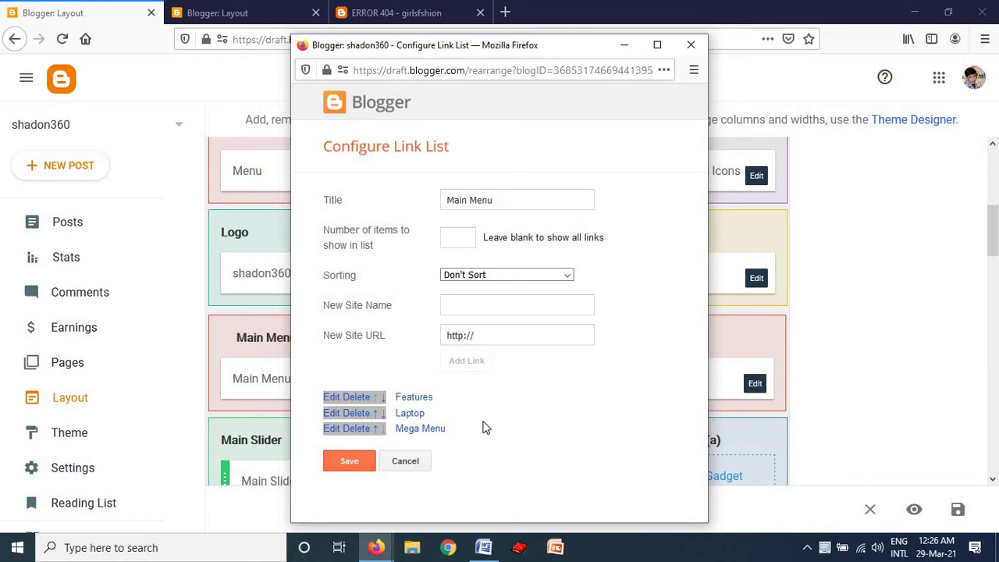
pyautogui.click(405, 461)
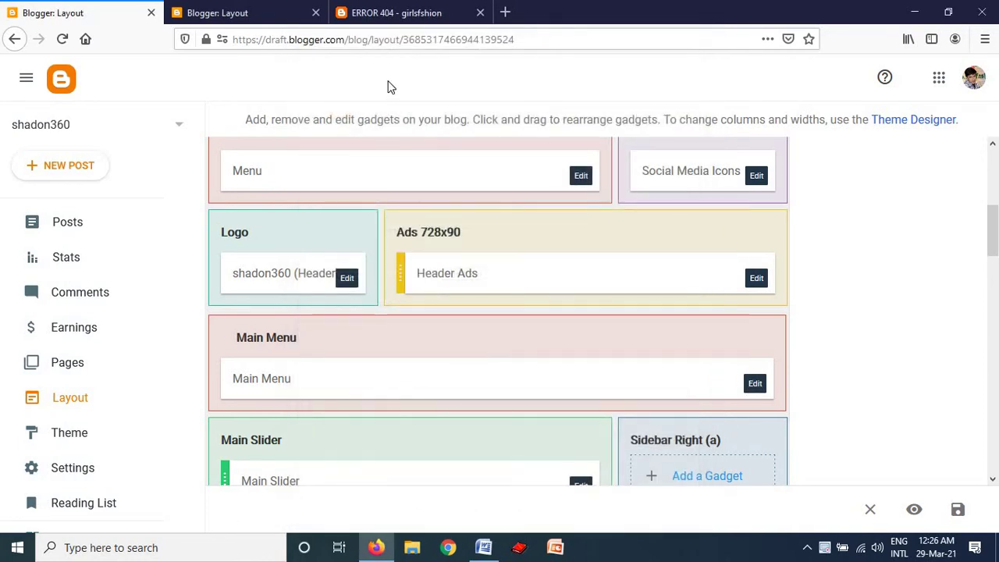
# Go back from the live blog's 404 page to the Need Mag Blogger template setup guide
pyautogui.click(377, 11)
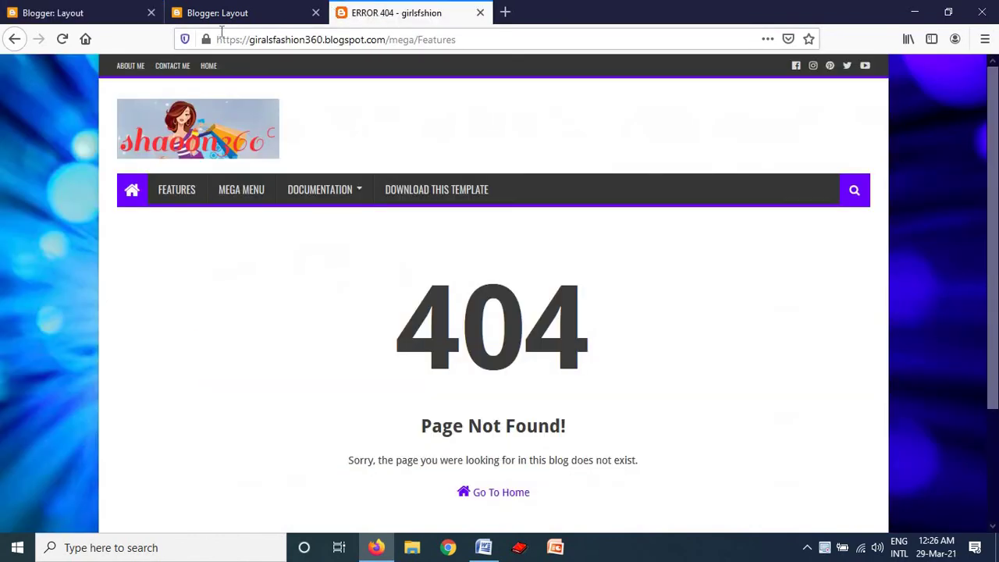
pyautogui.click(16, 39)
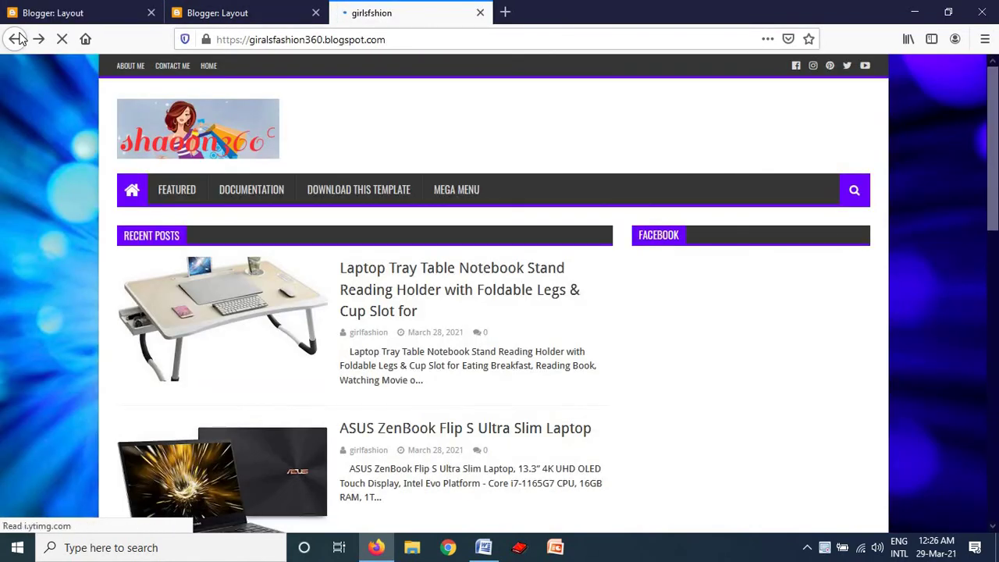
pyautogui.click(17, 39)
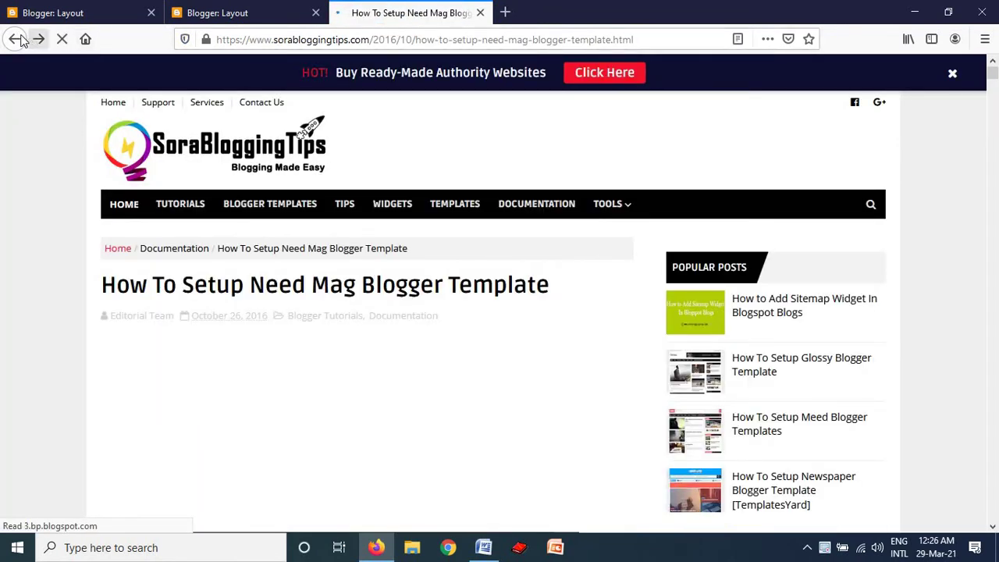
# In girlsfshion's Main Menu link list, delete the Featured, Documentation and Download This Template links
pyautogui.click(254, 19)
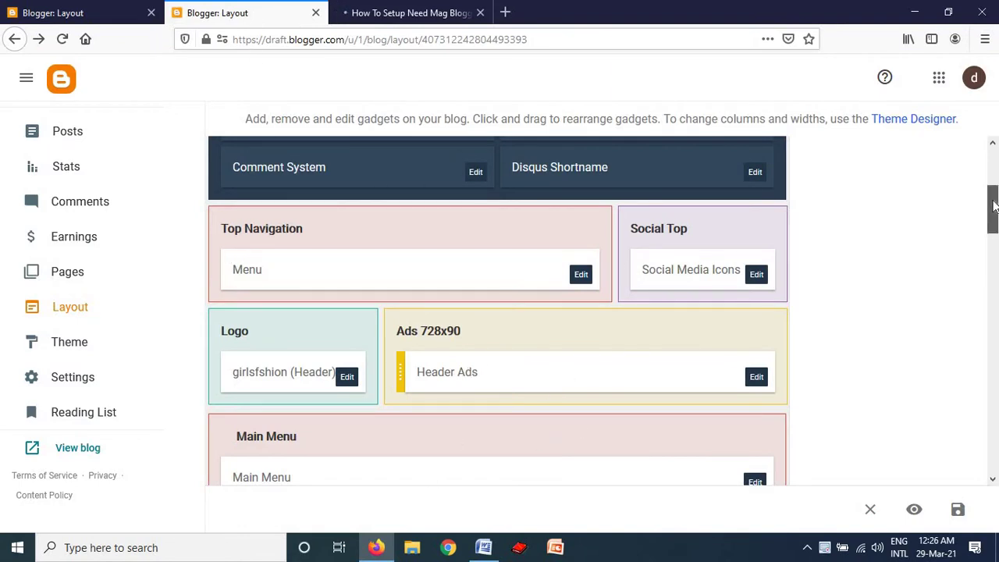
pyautogui.moveTo(992, 203); pyautogui.dragTo(982, 245)
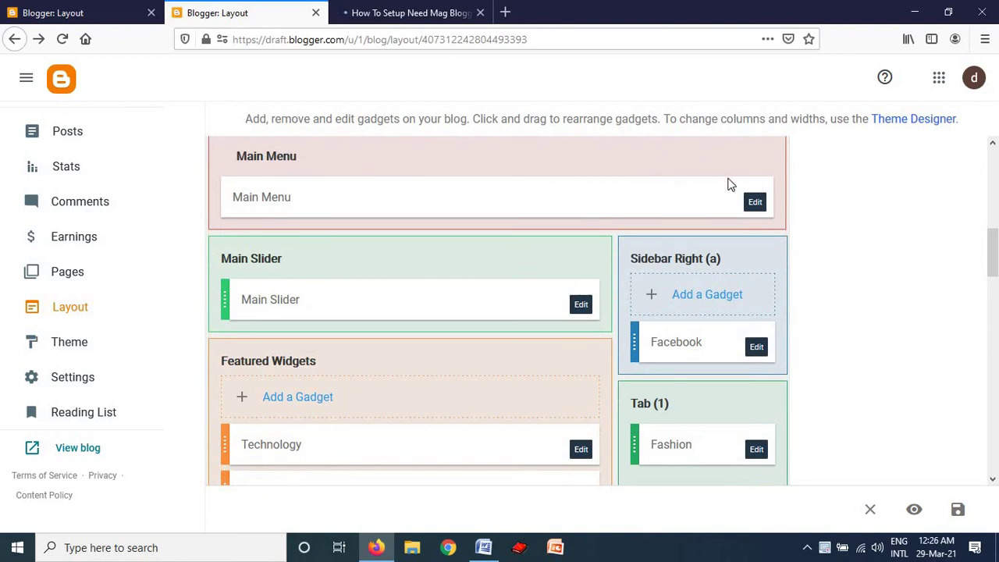
pyautogui.click(754, 203)
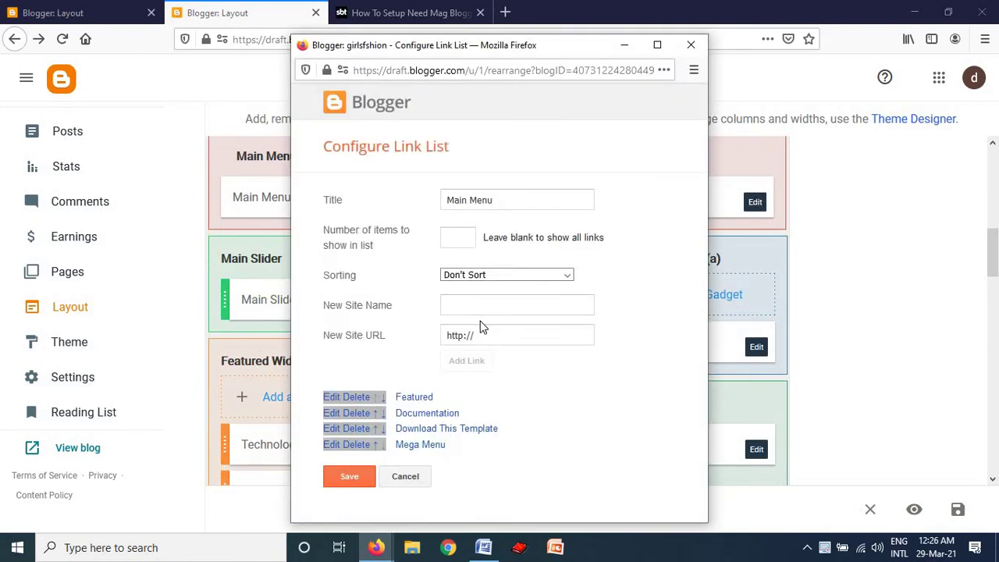
pyautogui.click(357, 397)
pyautogui.click(357, 397)
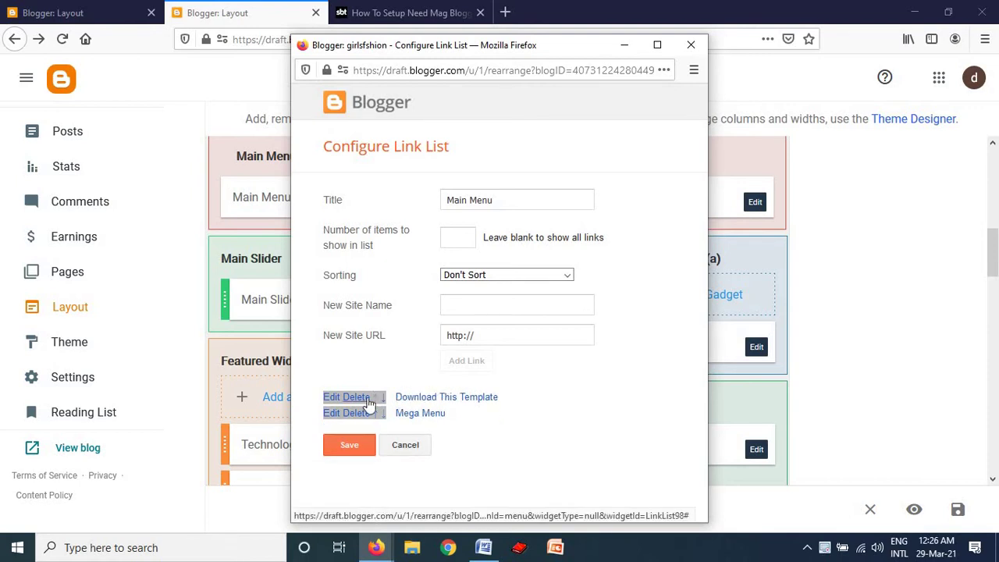
pyautogui.click(357, 397)
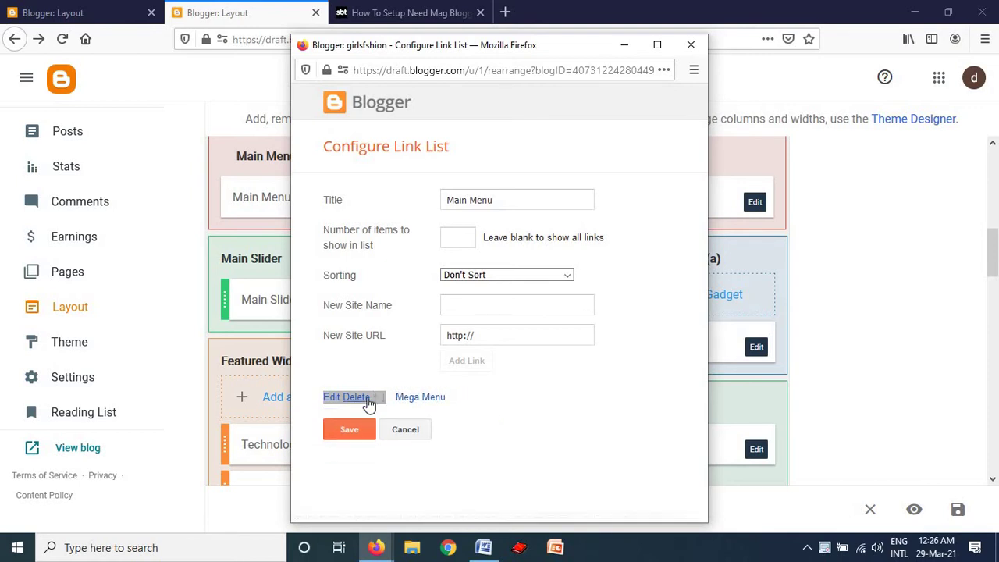
# Add a link named Features with the URL mega/features to the Main Menu link list and save it
pyautogui.click(467, 306)
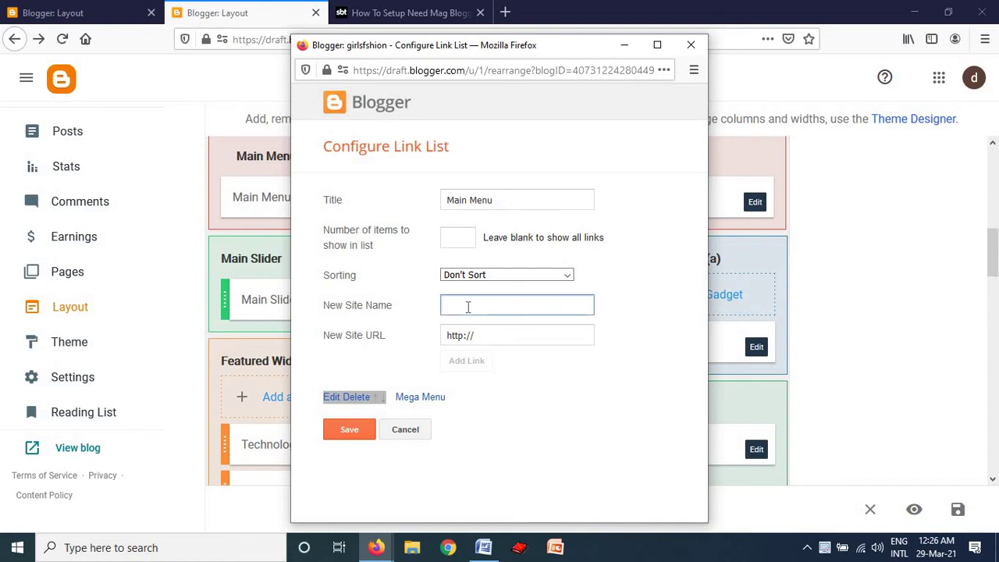
pyautogui.write('Features')
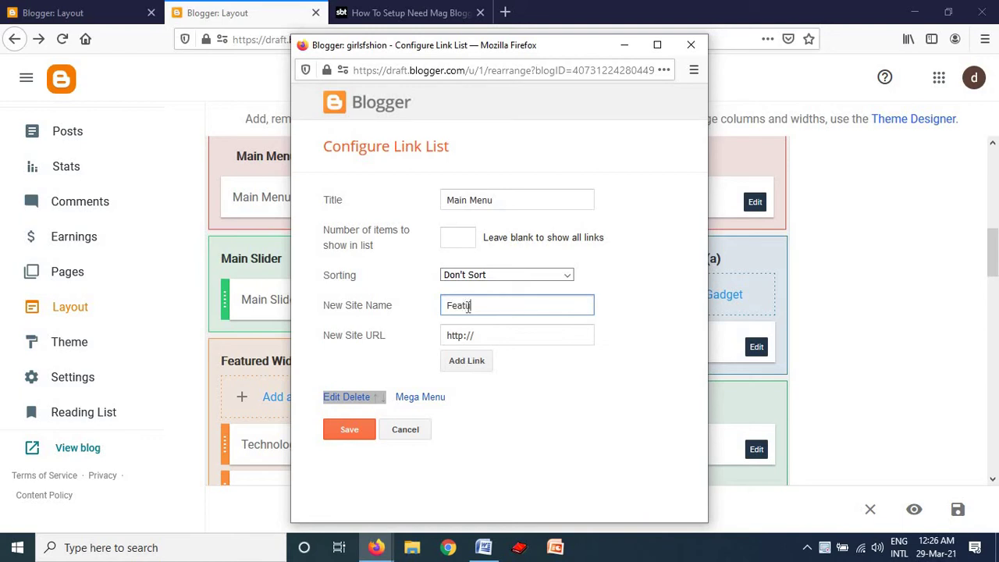
pyautogui.click(490, 338)
pyautogui.doubleClick(490, 340)
pyautogui.tripleClick(490, 338)
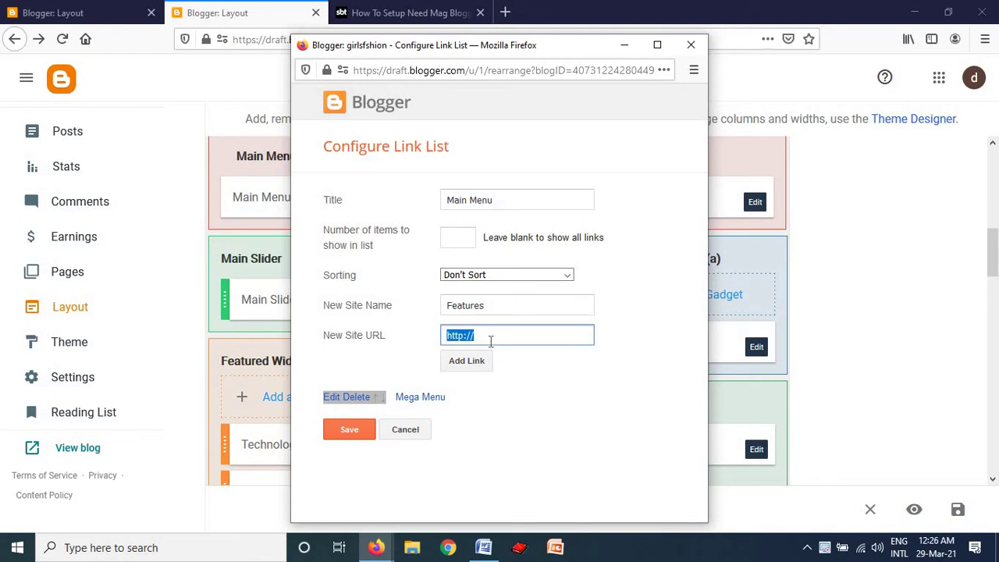
pyautogui.write('mega/features')
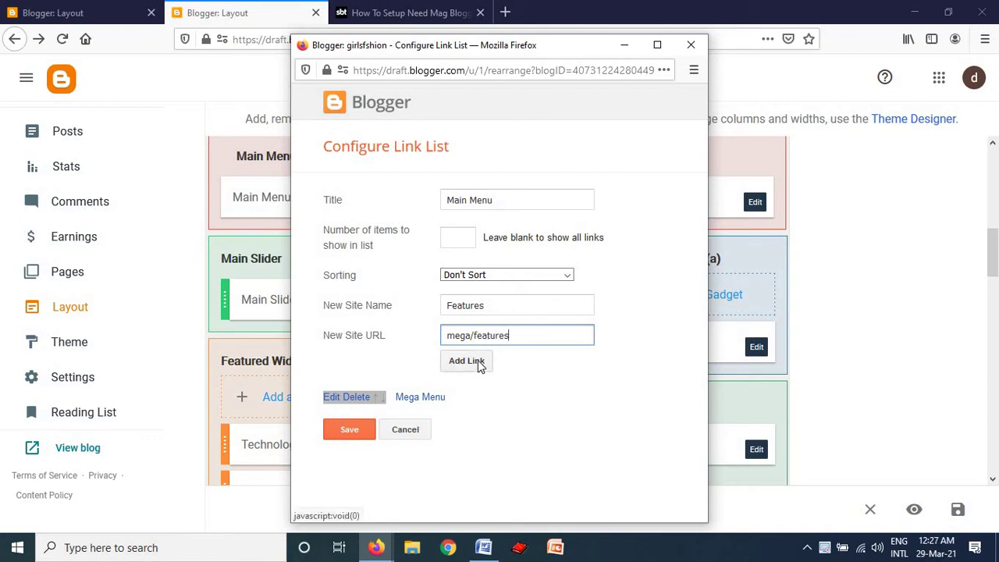
pyautogui.click(471, 361)
pyautogui.click(355, 446)
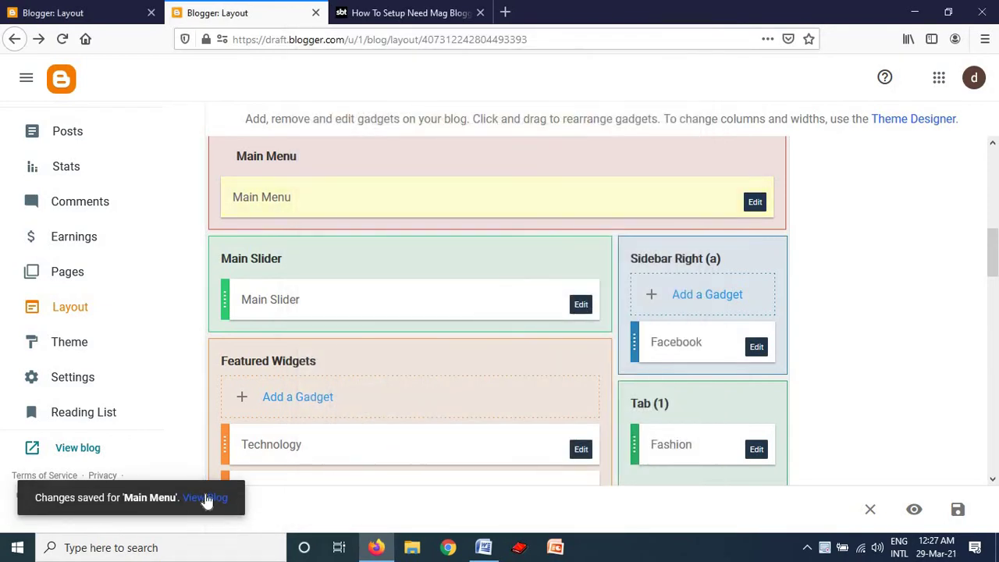
# View the live blog's menu, and filter girlsfshion's posts by the featured label and the laptop tray table label
pyautogui.click(205, 497)
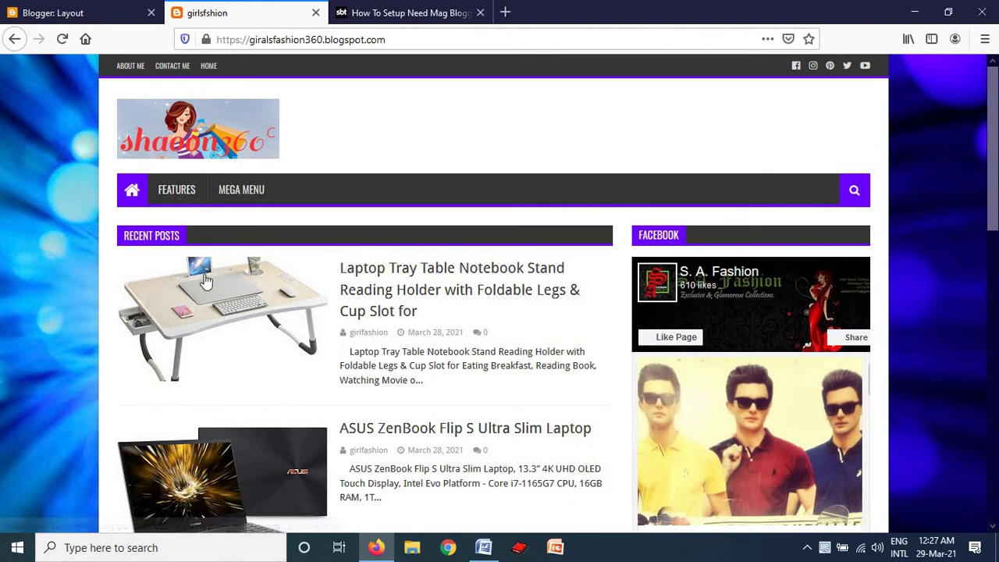
pyautogui.click(16, 39)
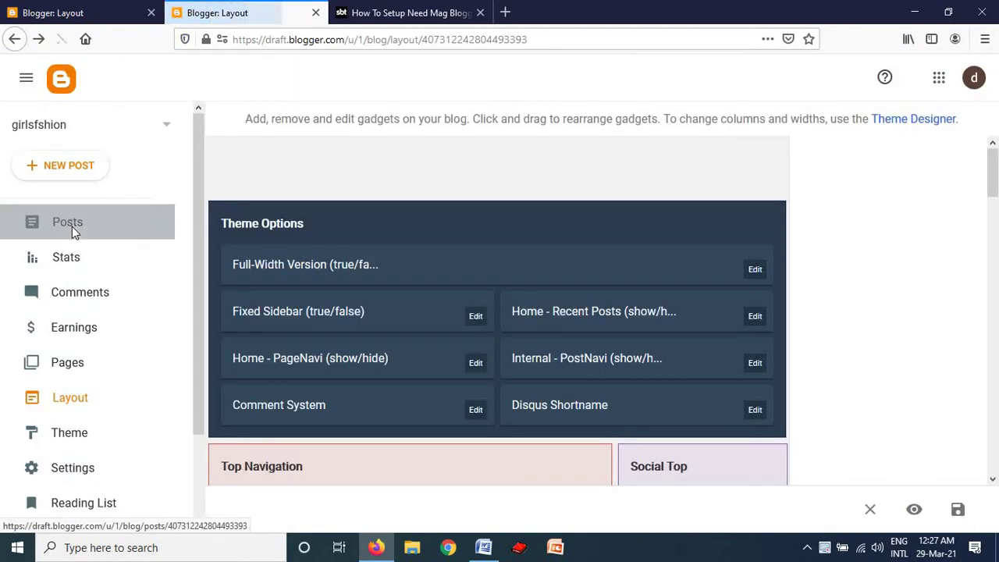
pyautogui.click(71, 226)
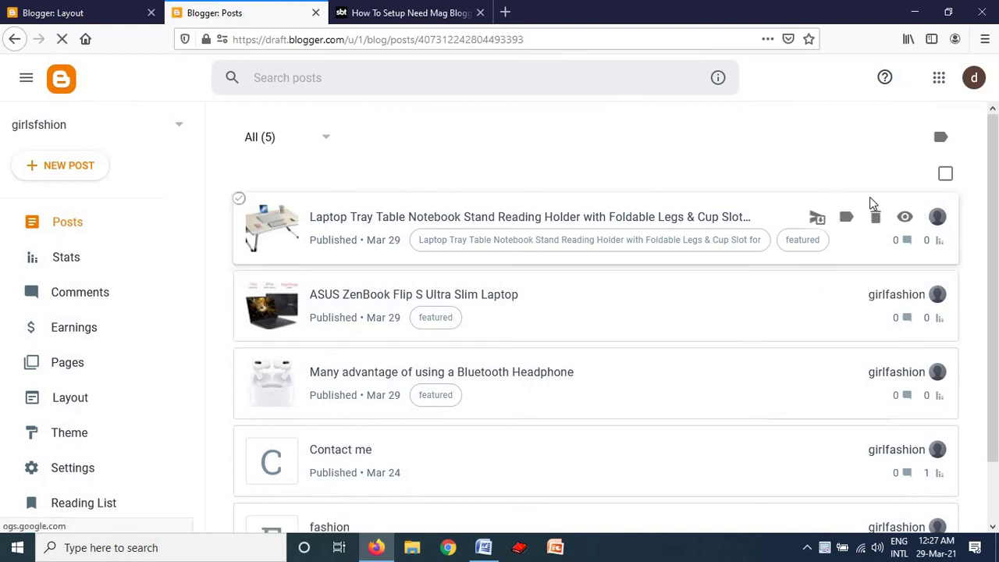
pyautogui.click(792, 240)
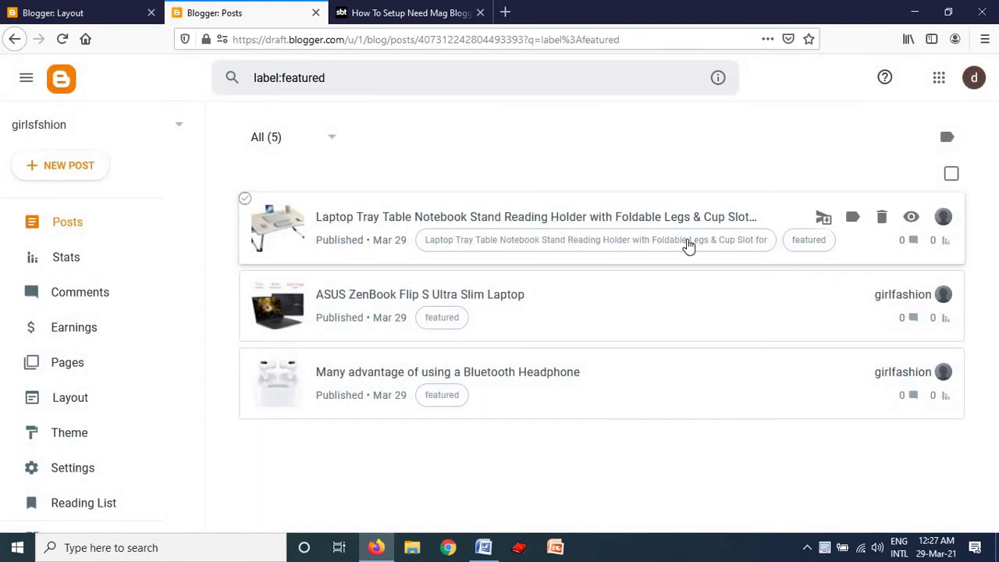
pyautogui.click(687, 239)
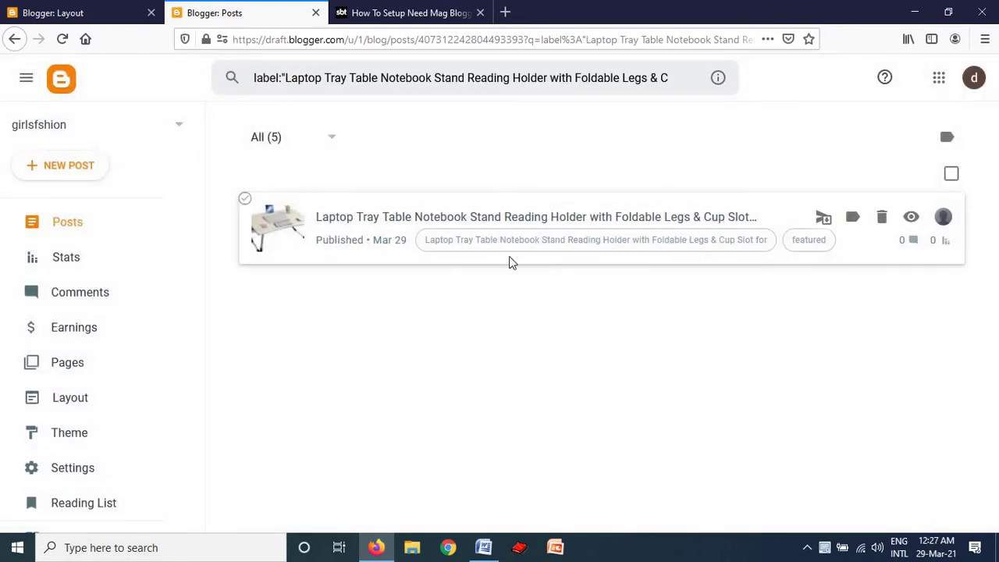
# Replace the Laptop Tray Table Notebook Stand post's labels with Features and update the post
pyautogui.click(375, 241)
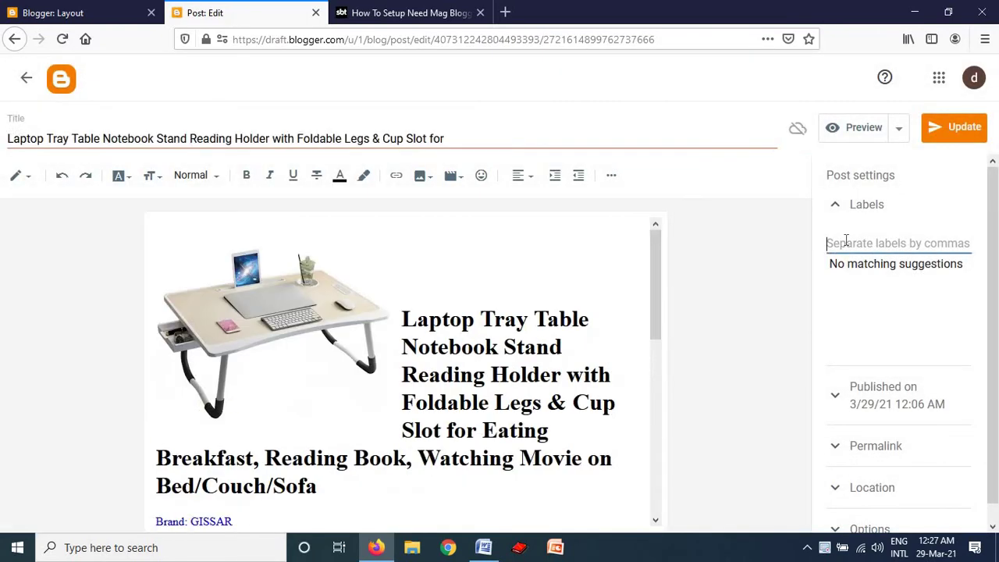
pyautogui.write('featured')
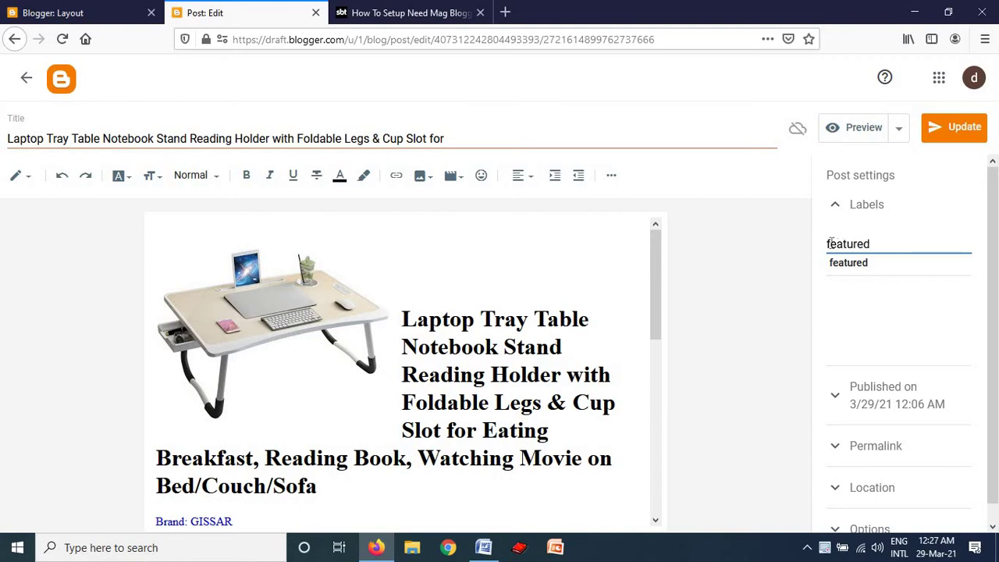
pyautogui.press('BackSpace')
pyautogui.write('f')
pyautogui.press('BackSpace')
pyautogui.write('F')
pyautogui.write('s')
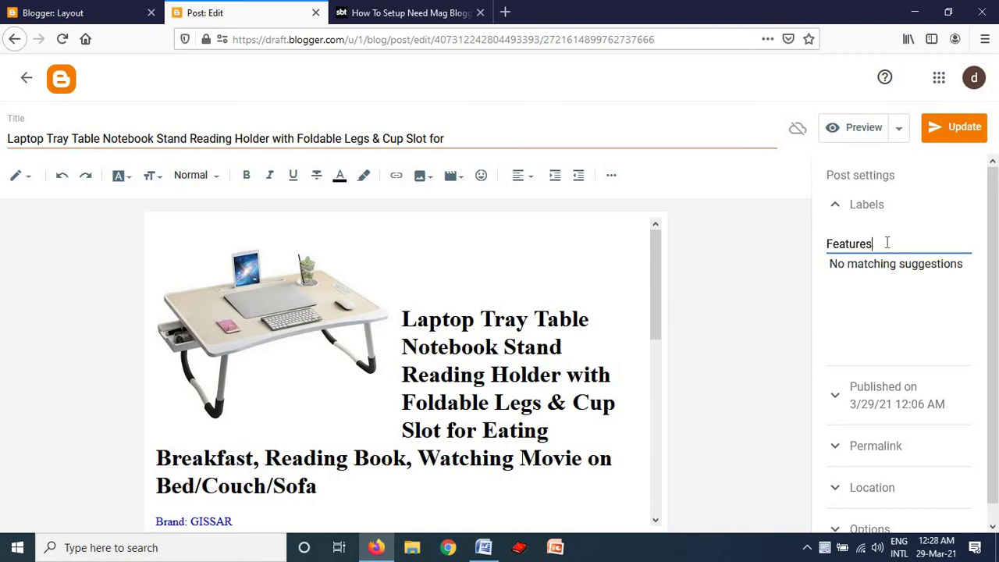
pyautogui.click(958, 137)
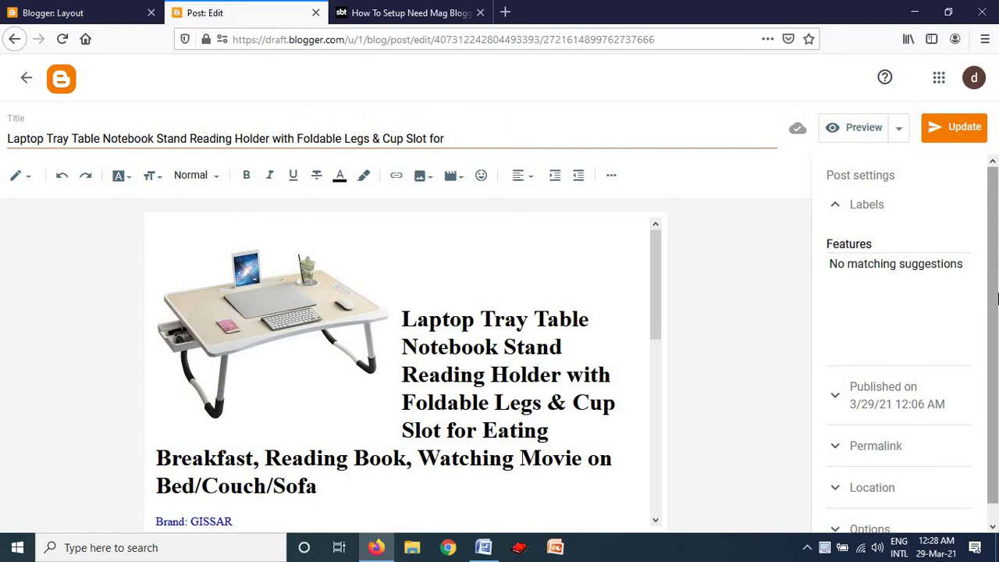
# Look through the laptop tray table post's settings and body, and return to the girlsfshion post list
pyautogui.scroll(-1, 996, 299)
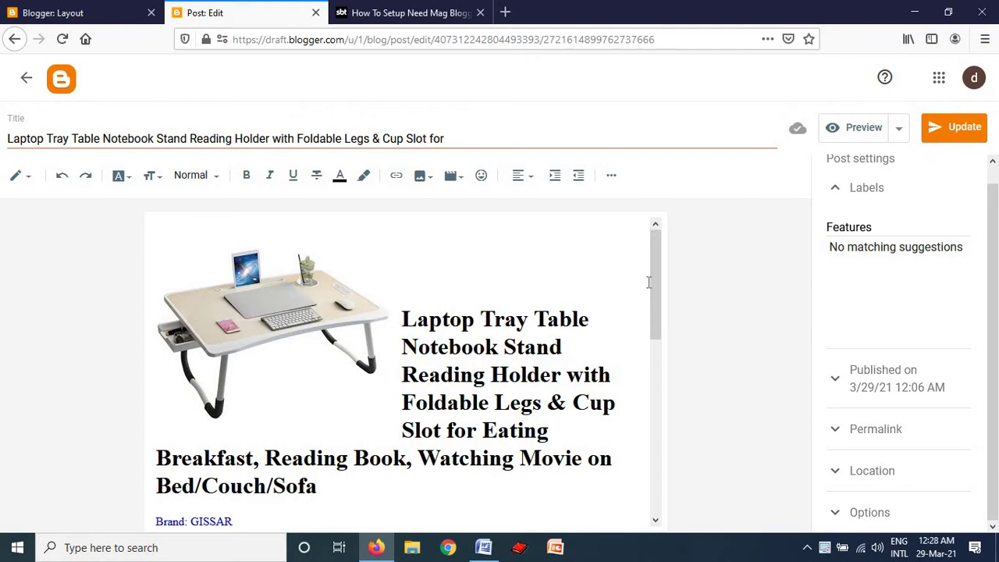
pyautogui.scroll(-6, 640, 414)
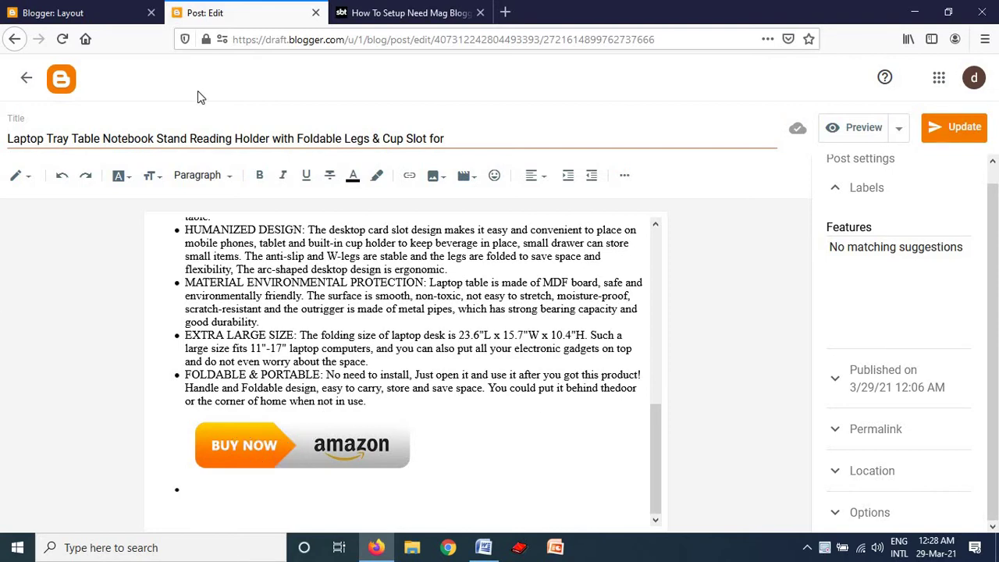
pyautogui.click(25, 78)
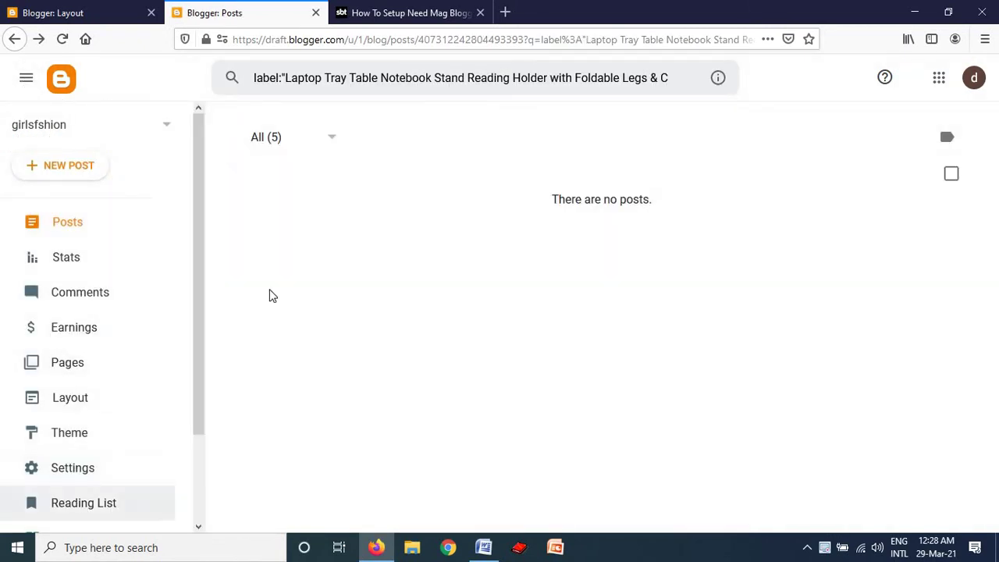
pyautogui.moveTo(198, 405); pyautogui.dragTo(188, 492)
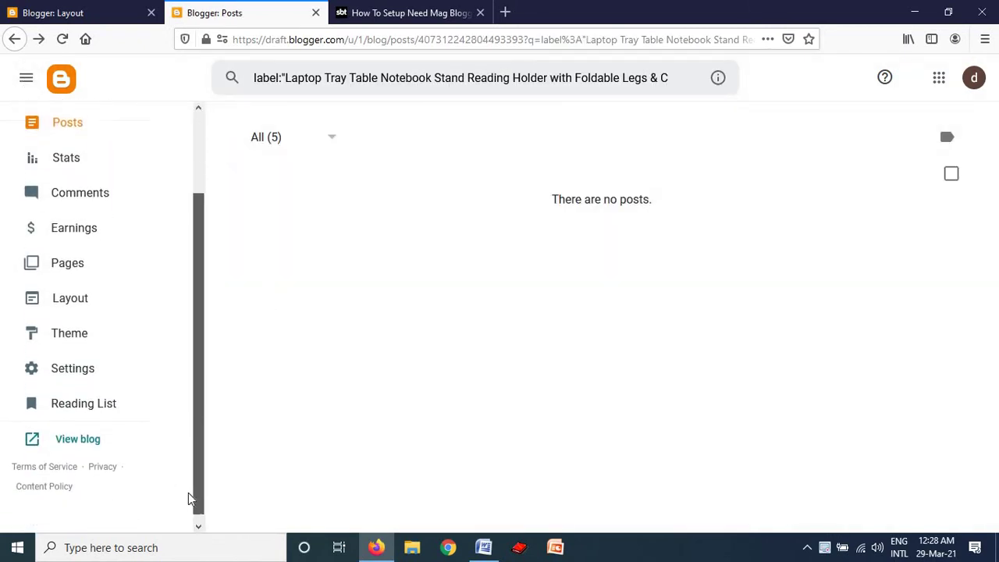
# View the live girlsfshion blog, check where its Features menu item leads, and close the blog
pyautogui.click(90, 437)
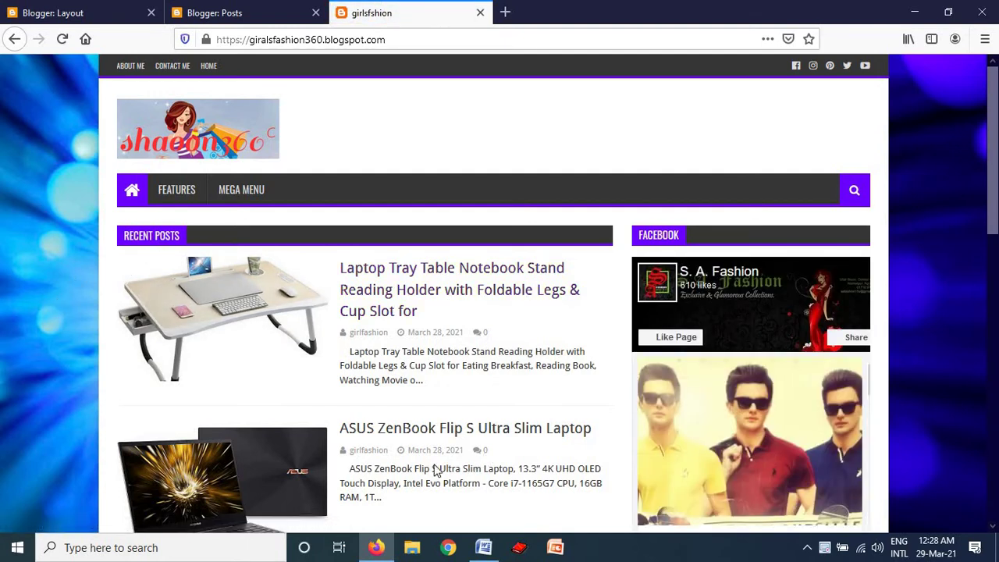
pyautogui.click(193, 189)
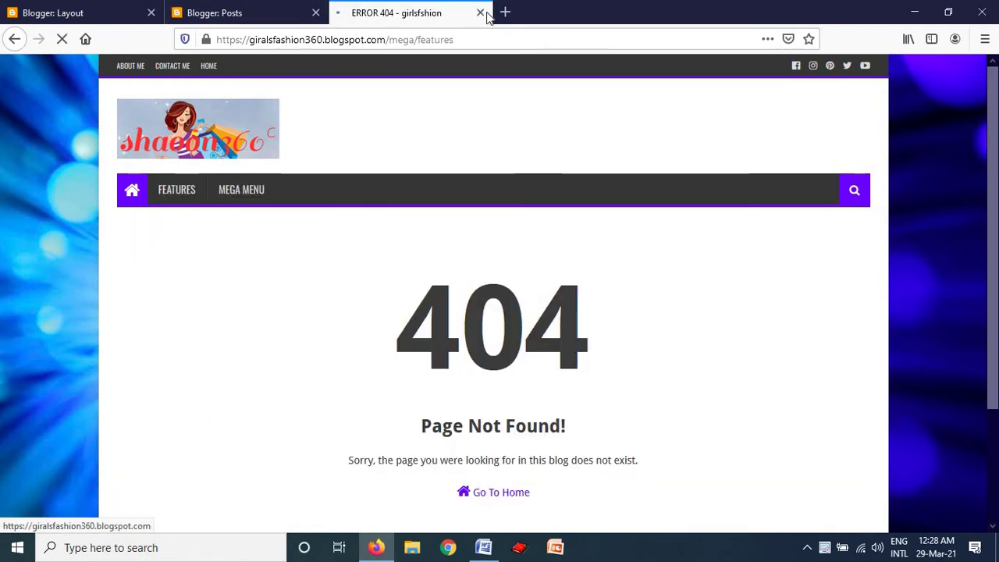
pyautogui.click(480, 13)
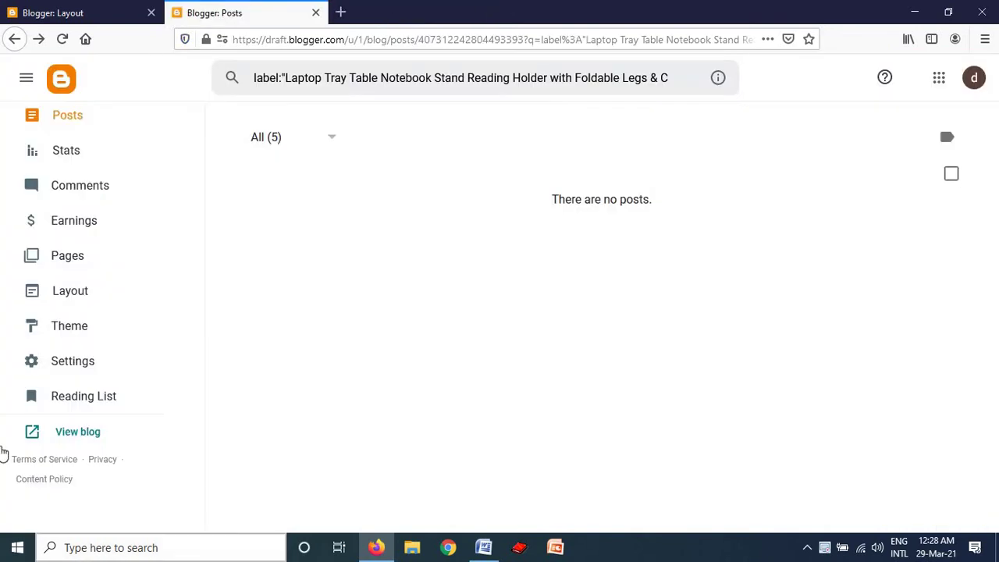
# Open shadon360's post Get flowless Skin in 3 weeks using Homemade Products and copy the editor page's content
pyautogui.click(78, 14)
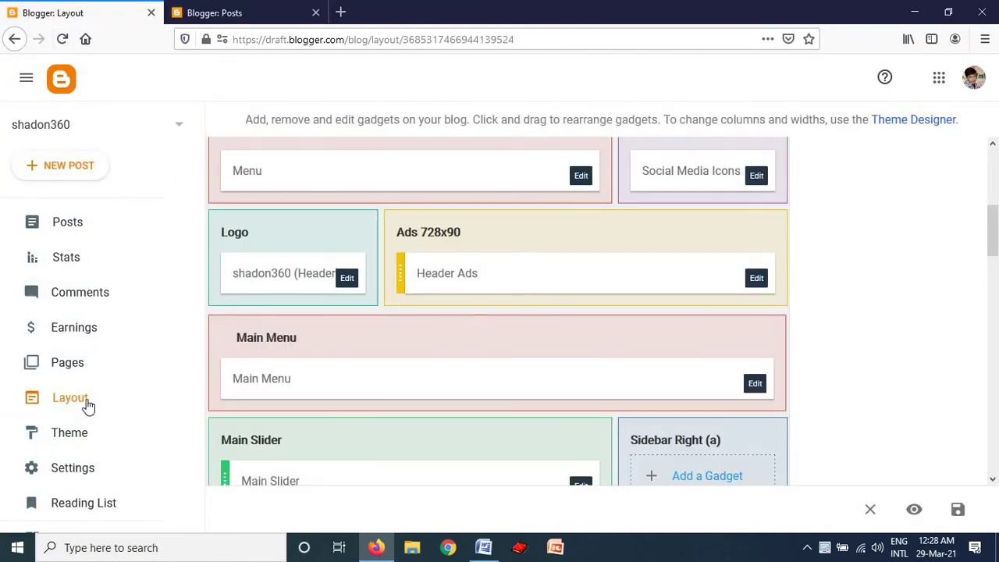
pyautogui.click(73, 224)
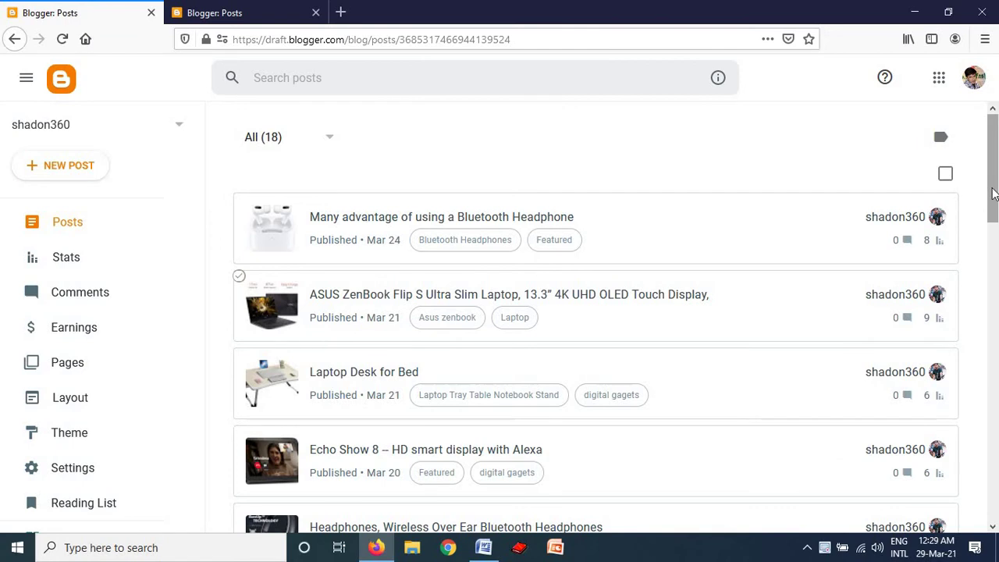
pyautogui.moveTo(992, 194); pyautogui.dragTo(987, 417)
pyautogui.click(320, 278)
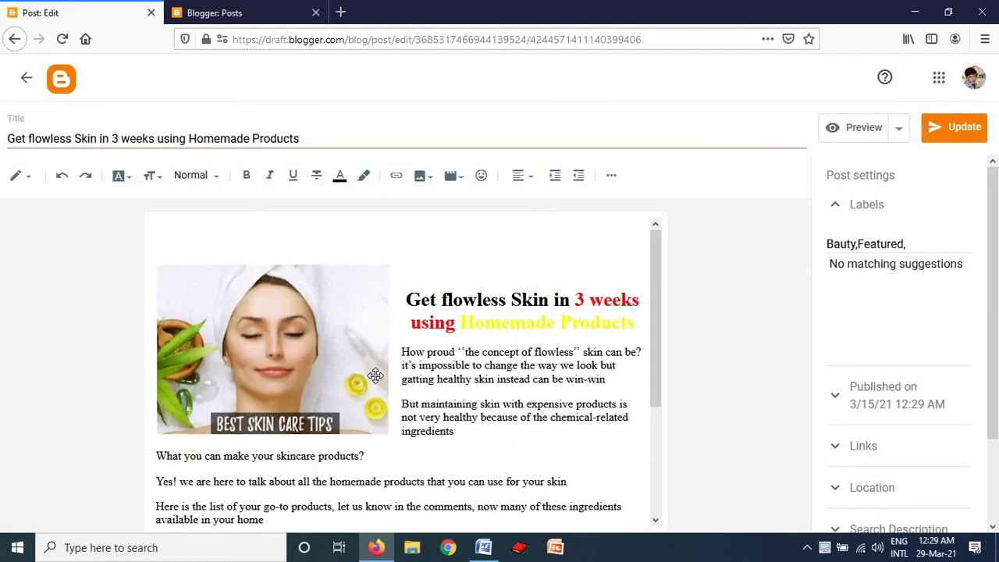
pyautogui.click(376, 375)
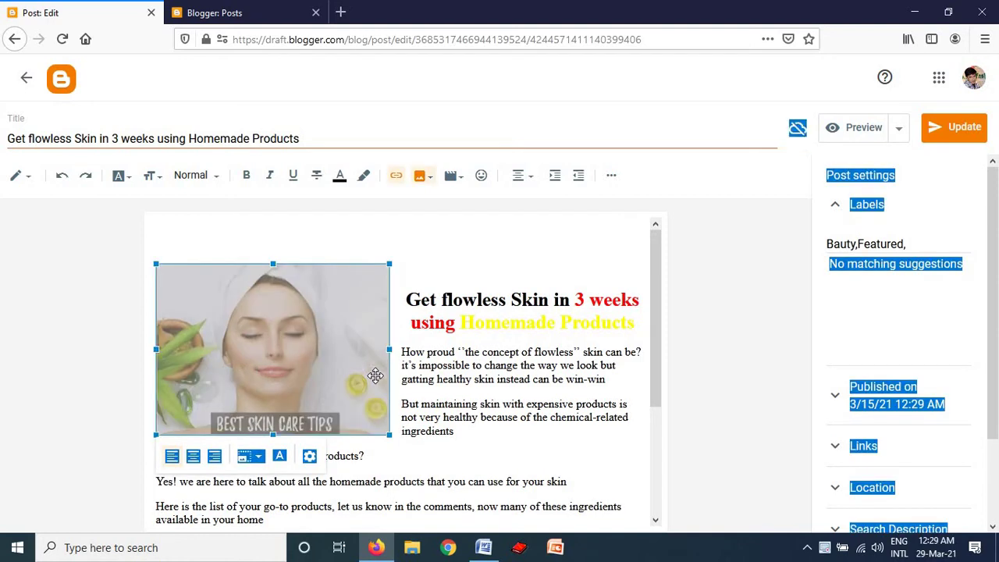
# Create a new post on the girlsfshion blog and paste the copied content into its body
pyautogui.click(236, 13)
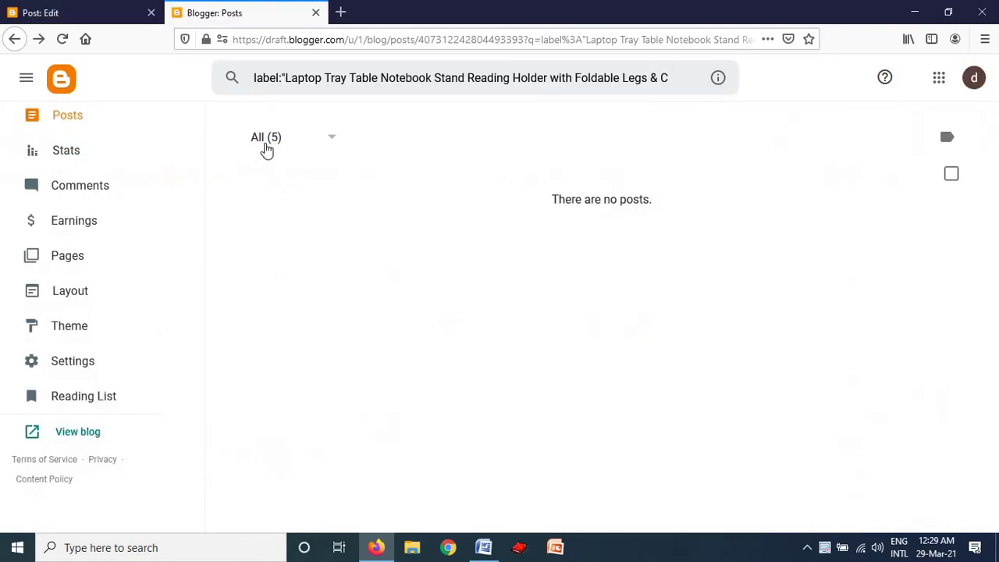
pyautogui.click(83, 115)
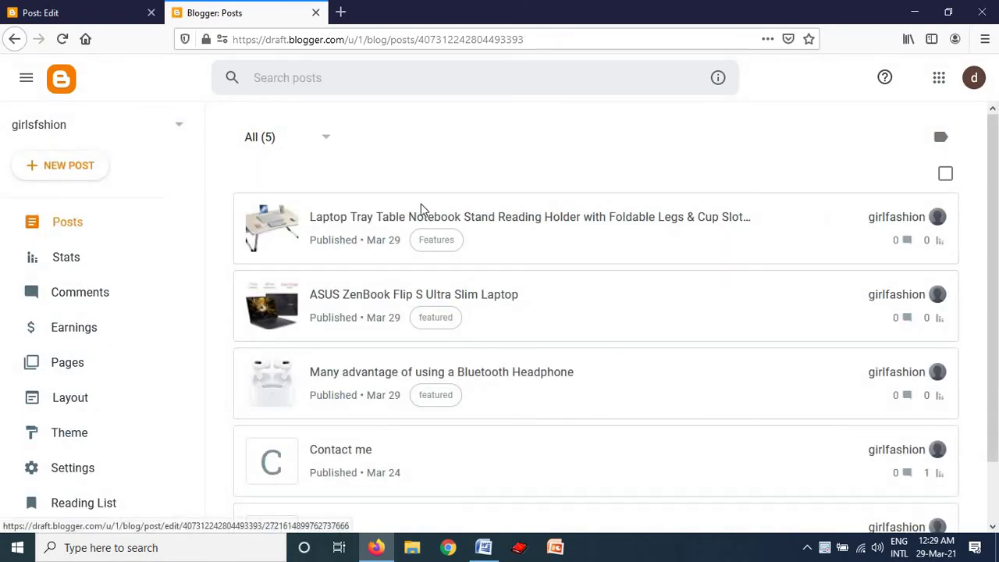
pyautogui.click(75, 168)
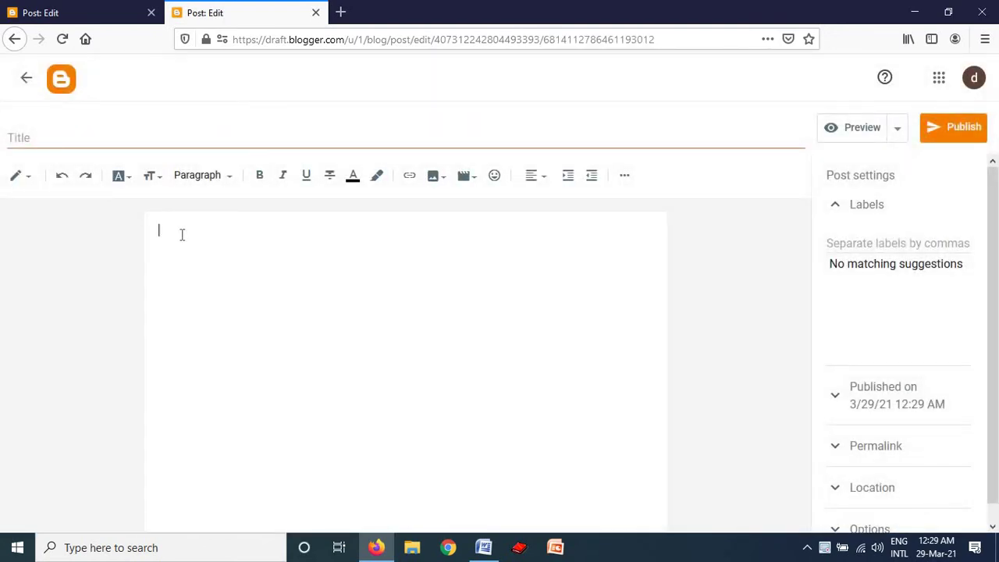
pyautogui.hotkey('ctrl', 'v')
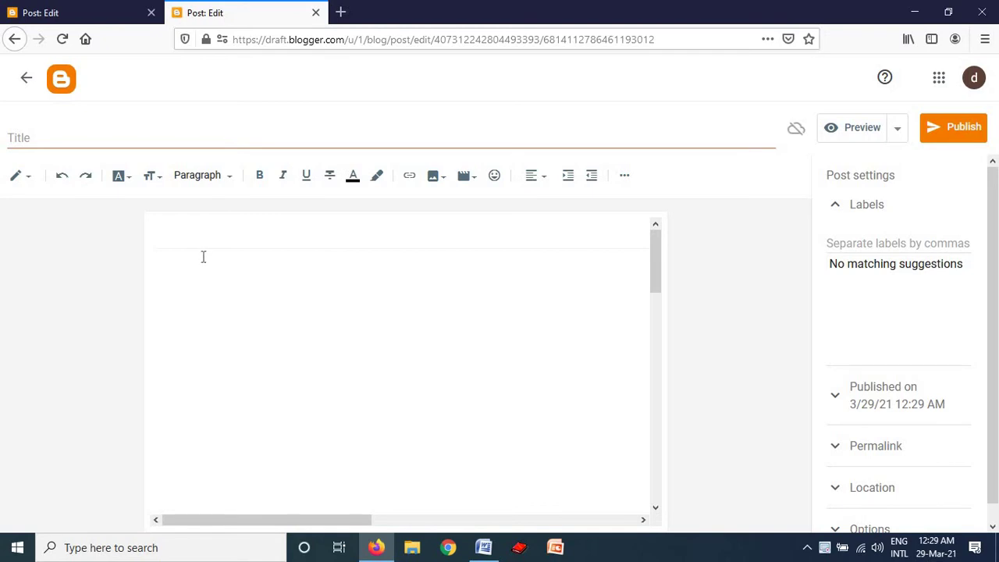
pyautogui.click(101, 11)
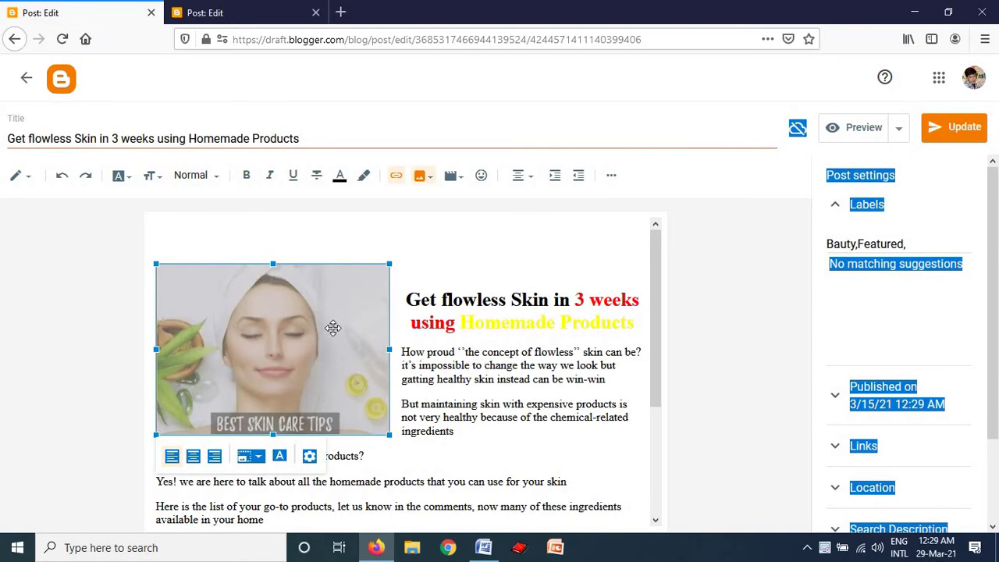
pyautogui.click(493, 331)
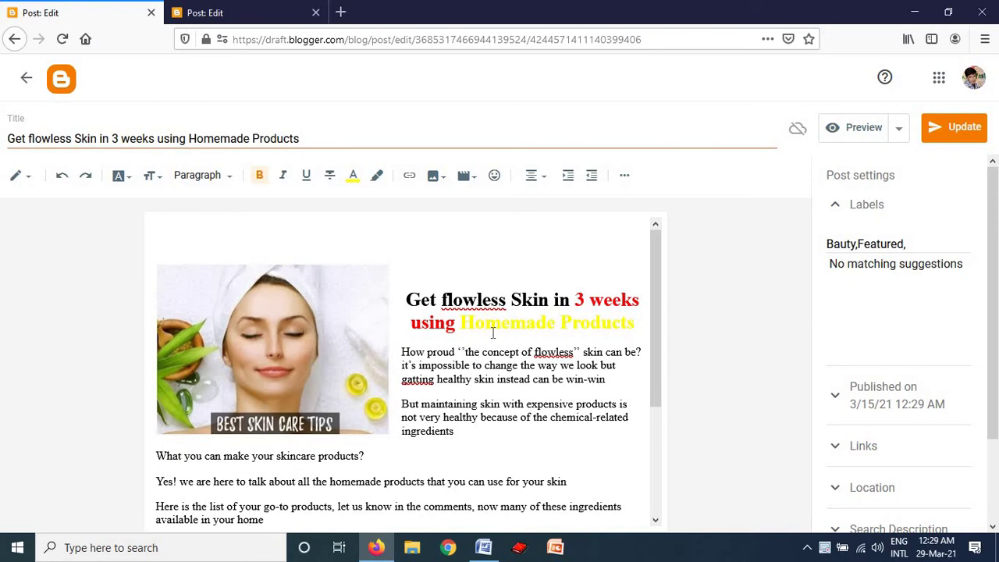
pyautogui.hotkey('ctrl', 'a')
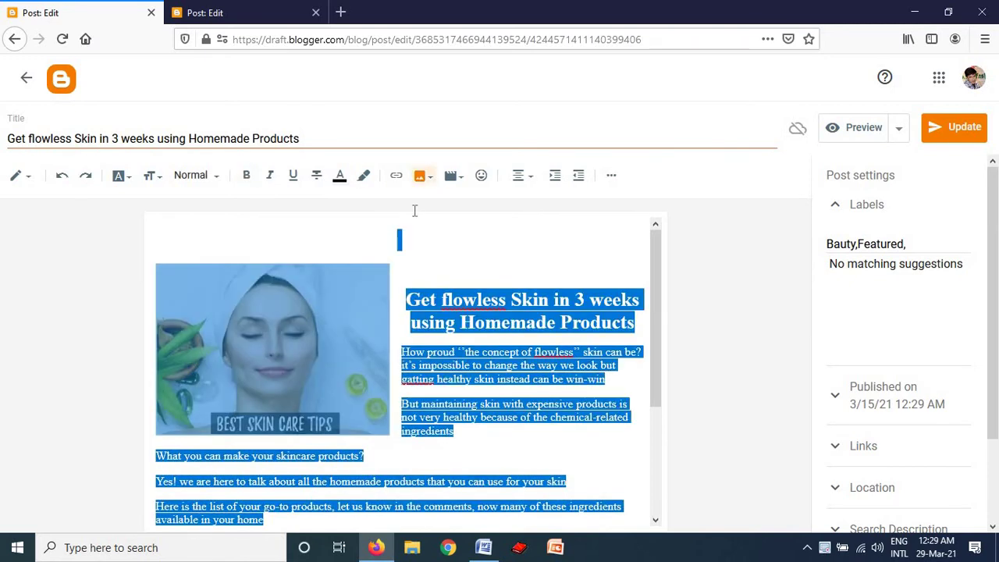
pyautogui.click(277, 10)
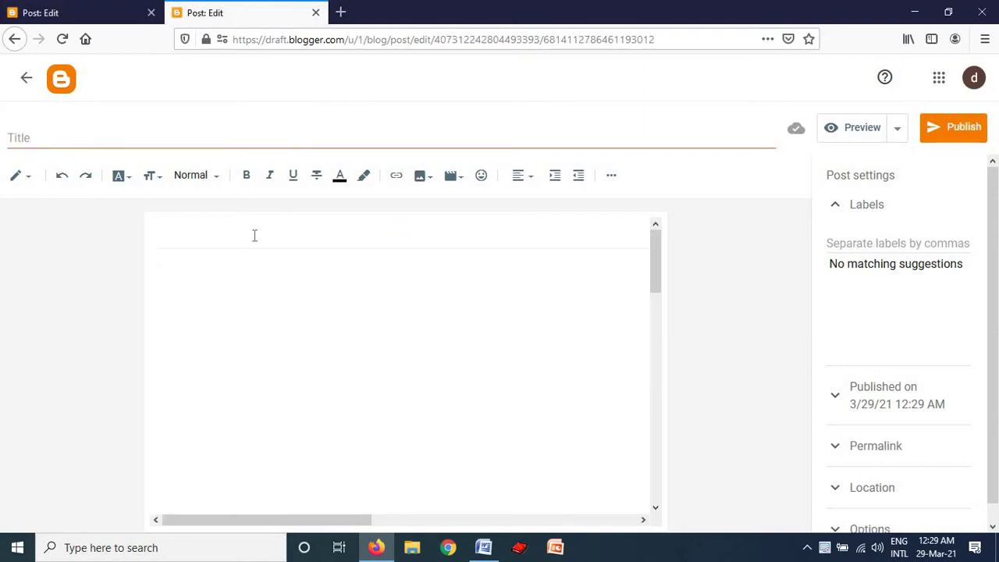
pyautogui.click(254, 235)
pyautogui.hotkey('ctrl', 'v')
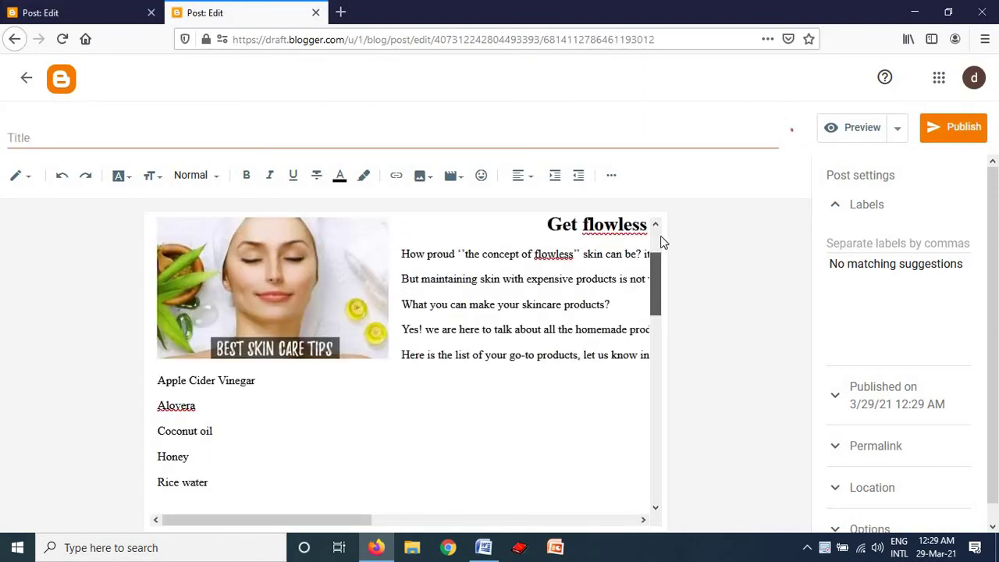
pyautogui.scroll(2, 661, 243)
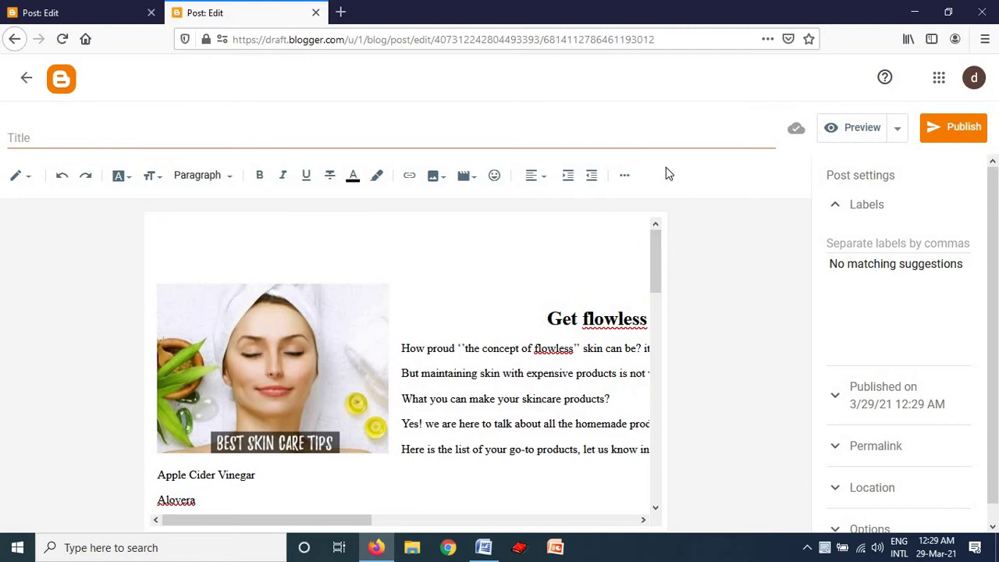
pyautogui.click(257, 334)
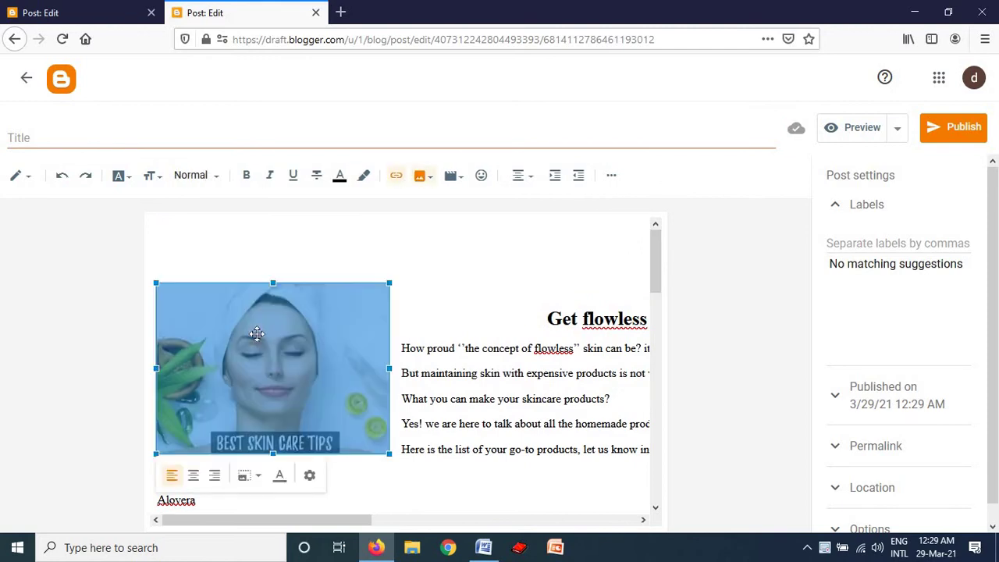
pyautogui.click(426, 176)
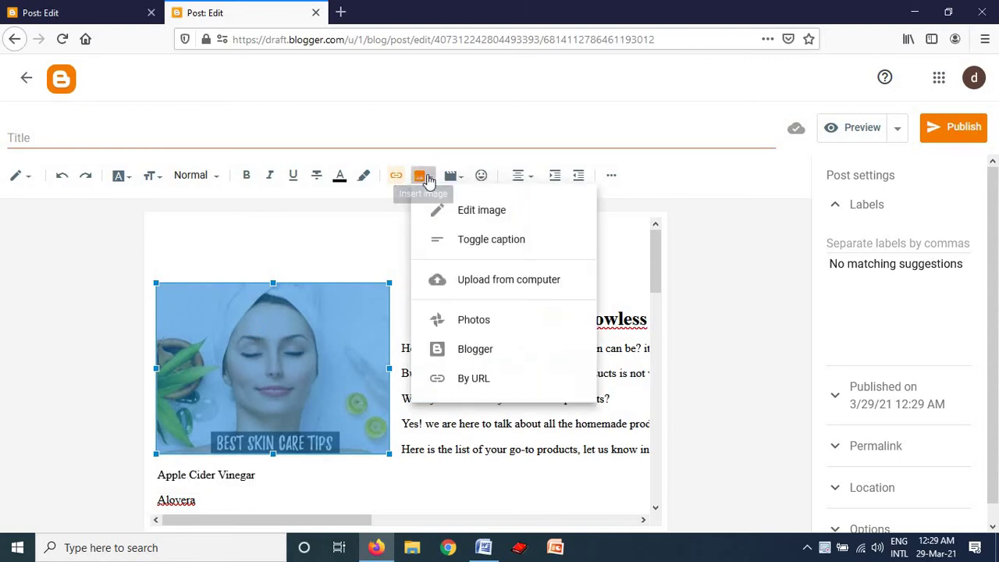
pyautogui.click(522, 279)
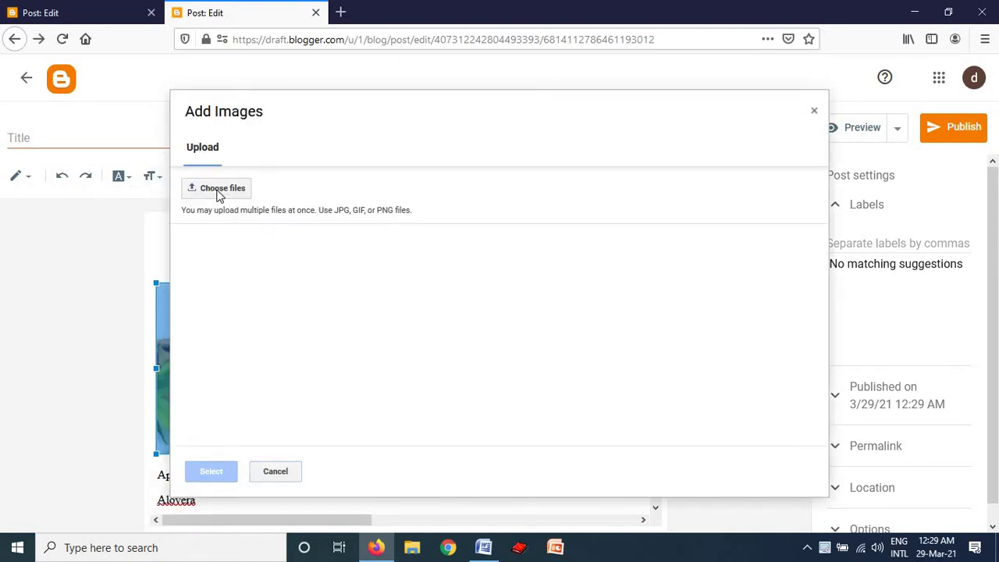
pyautogui.click(219, 194)
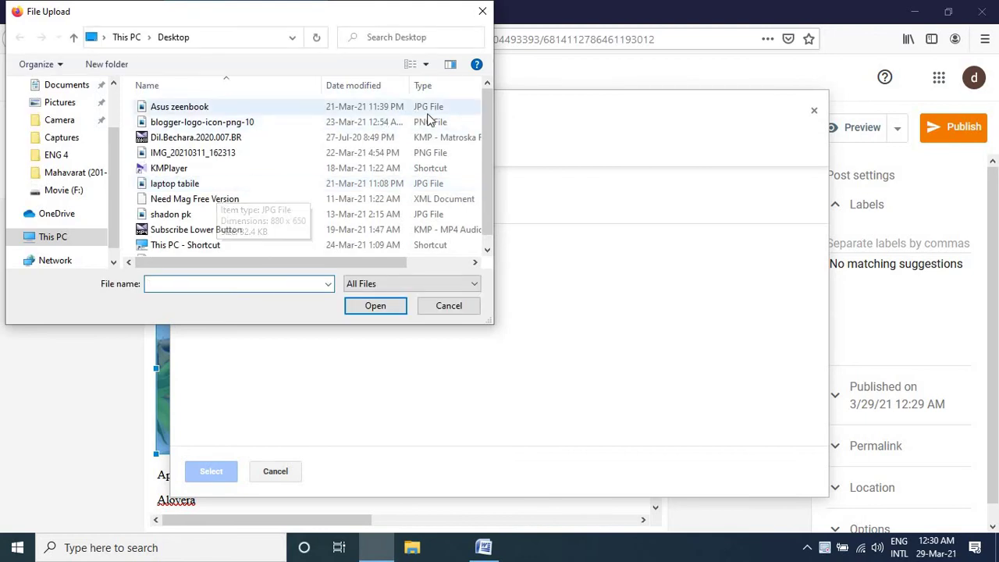
pyautogui.moveTo(487, 151); pyautogui.dragTo(491, 107)
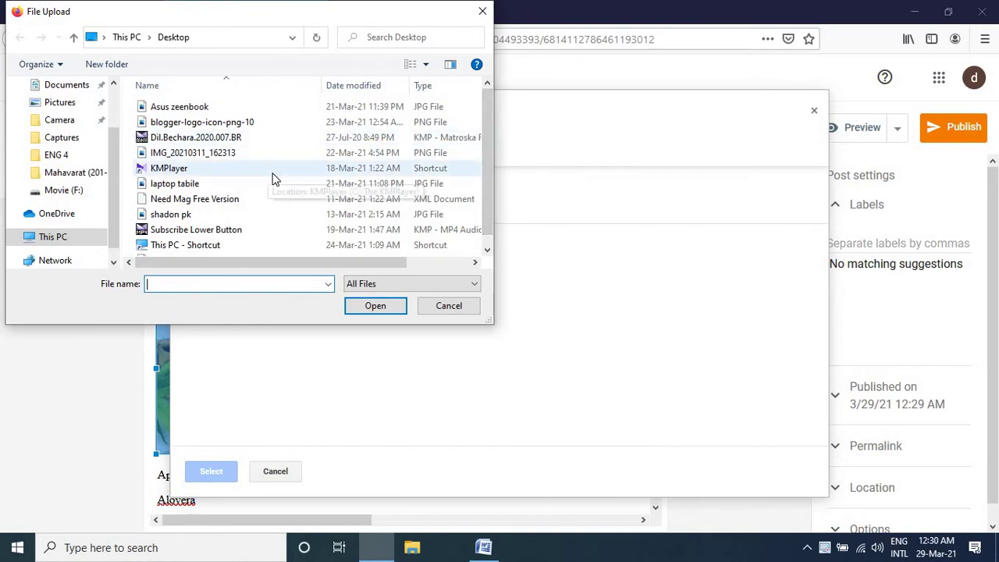
pyautogui.click(449, 306)
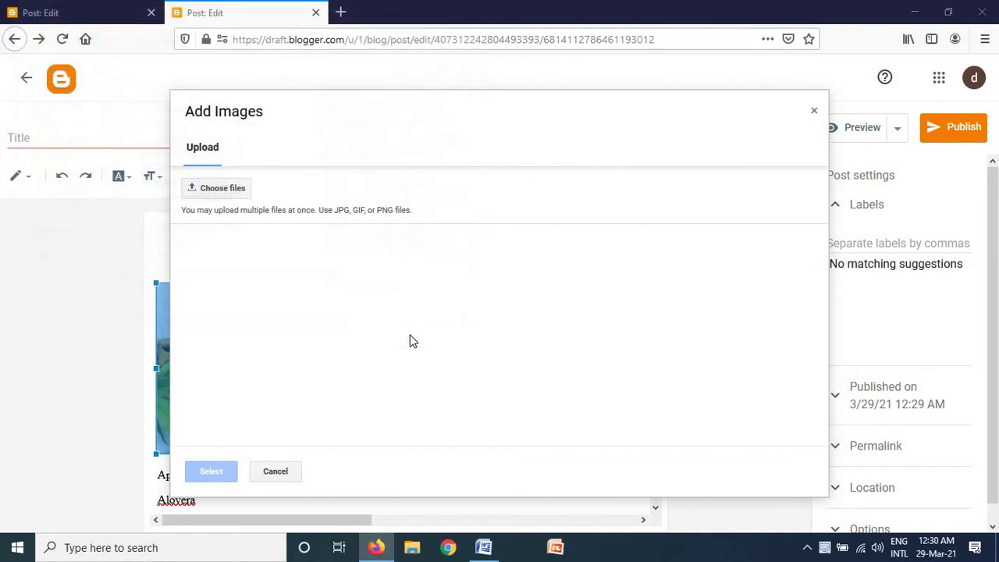
pyautogui.click(277, 470)
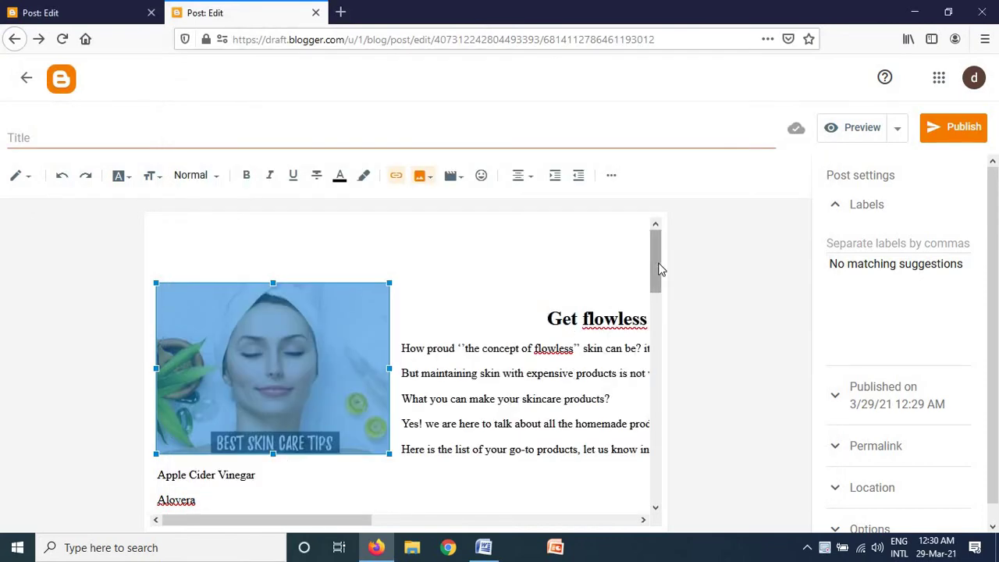
# Add the line "click for more information" at the end of the new post's body, below Custom Robot Tags
pyautogui.moveTo(658, 268); pyautogui.dragTo(634, 353)
pyautogui.scroll(2, 630, 350)
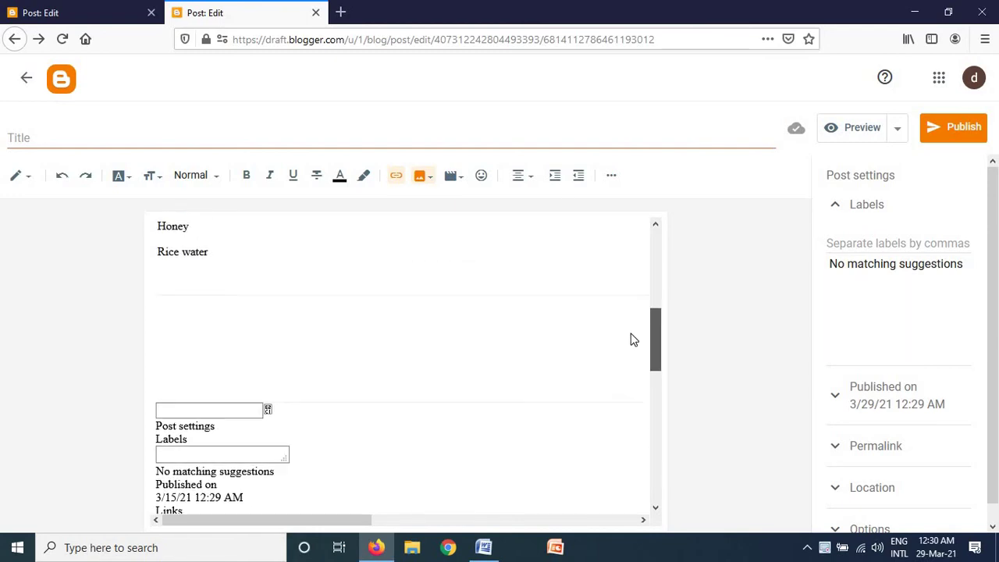
pyautogui.scroll(-1, 612, 401)
pyautogui.scroll(-2, 611, 402)
pyautogui.scroll(1, 608, 391)
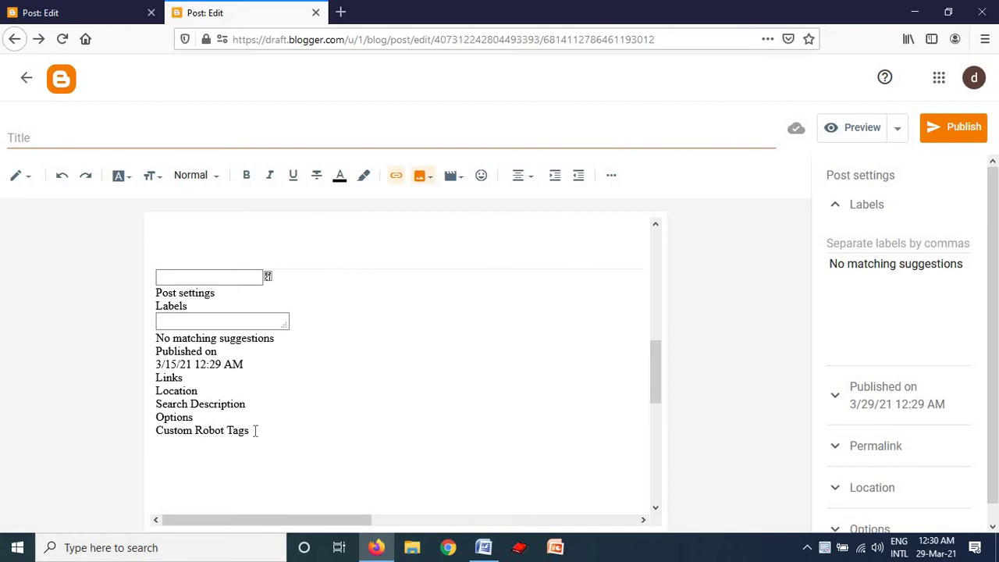
pyautogui.moveTo(254, 431); pyautogui.dragTo(156, 434)
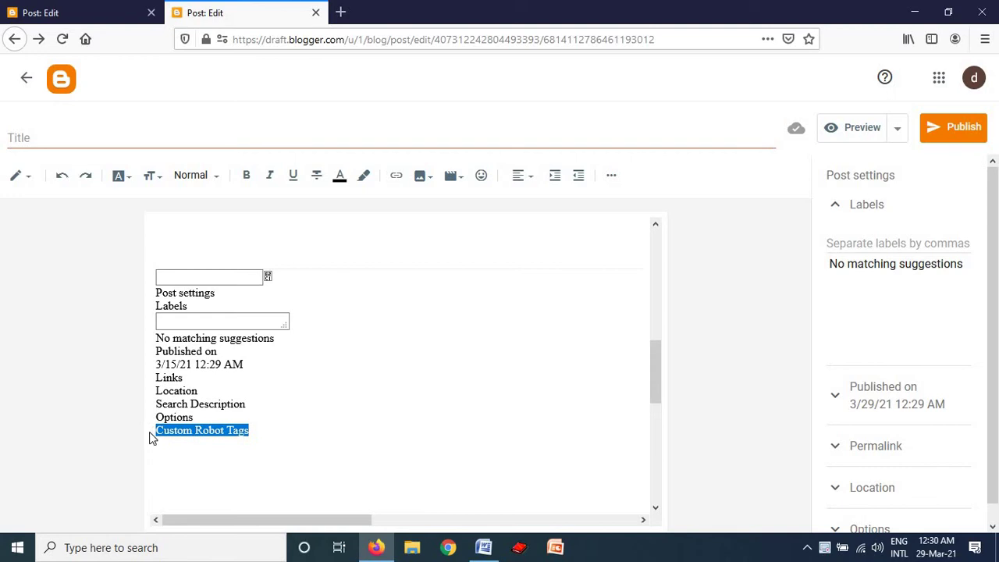
pyautogui.click(203, 456)
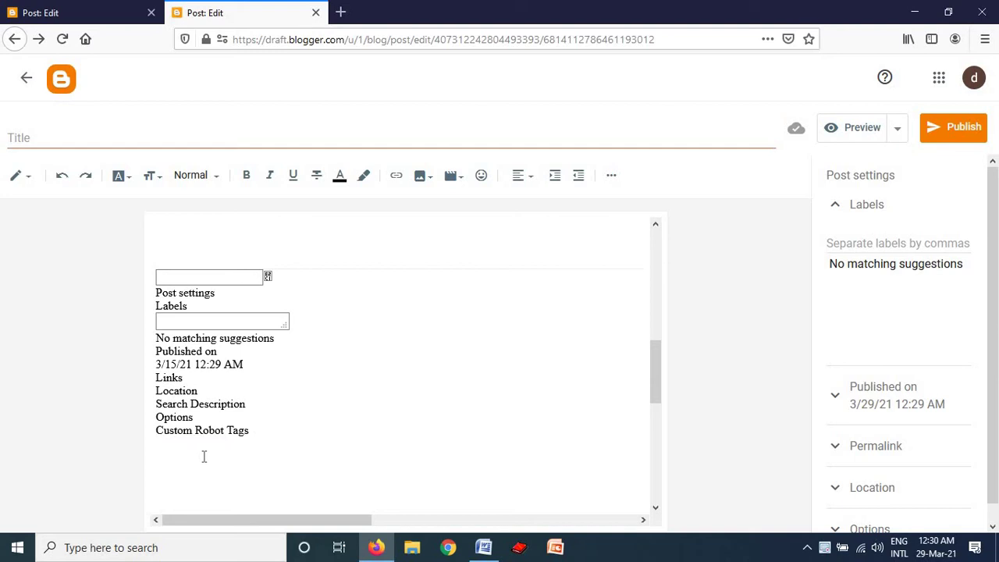
pyautogui.hotkey('ctrl', 'End')
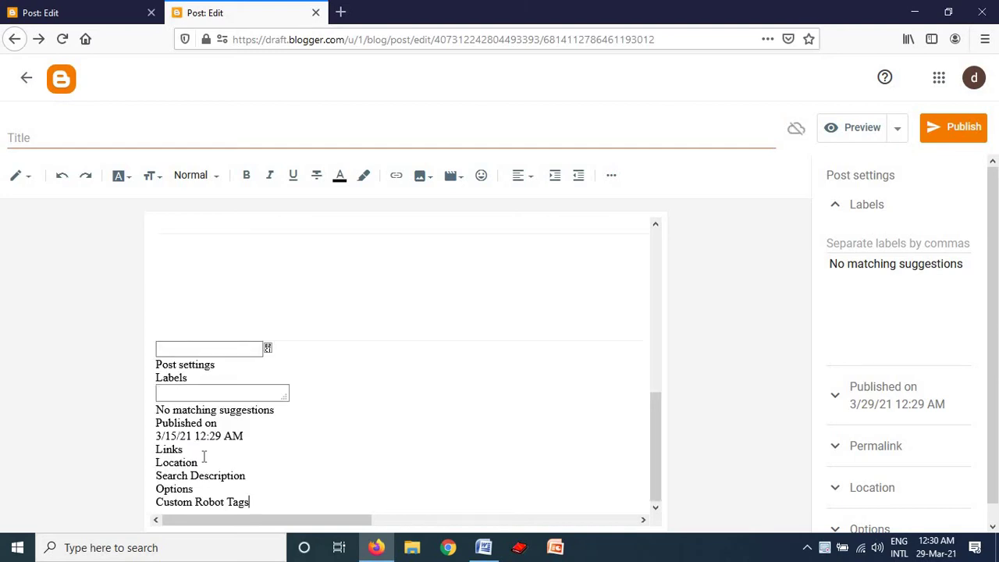
pyautogui.press('Return')
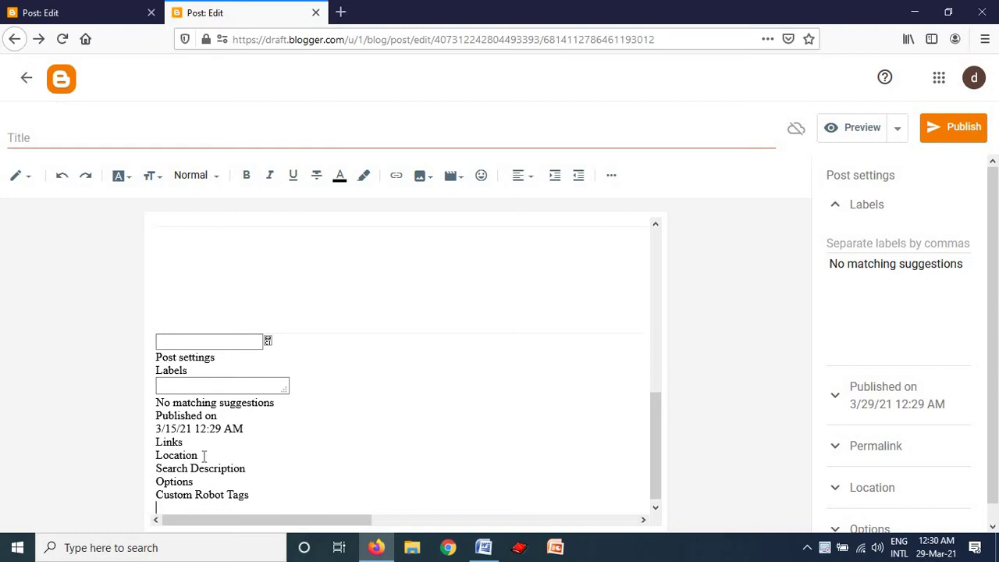
pyautogui.write('click for more information')
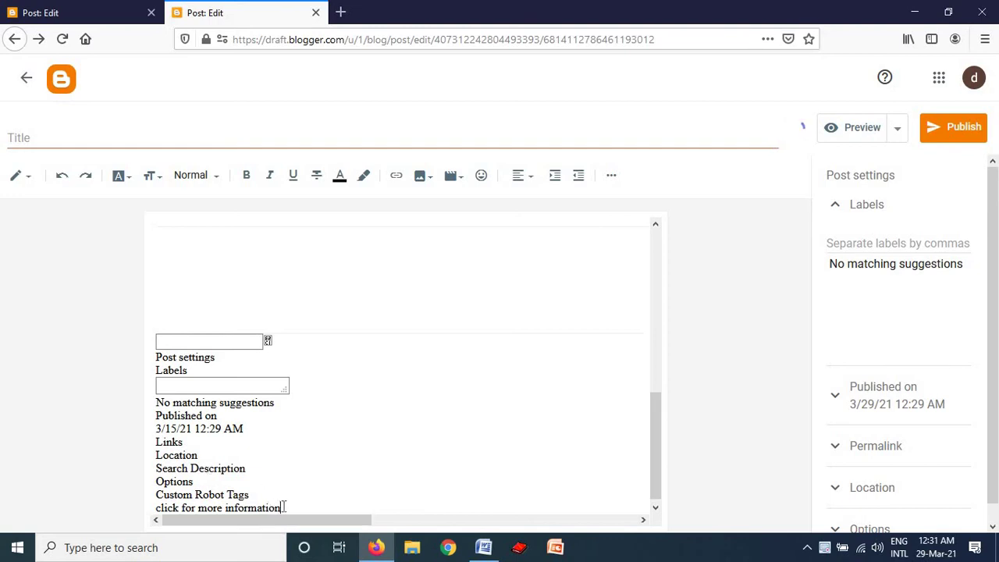
# Set the font size of the "click for more information" line to Medium
pyautogui.moveTo(286, 507); pyautogui.dragTo(158, 508)
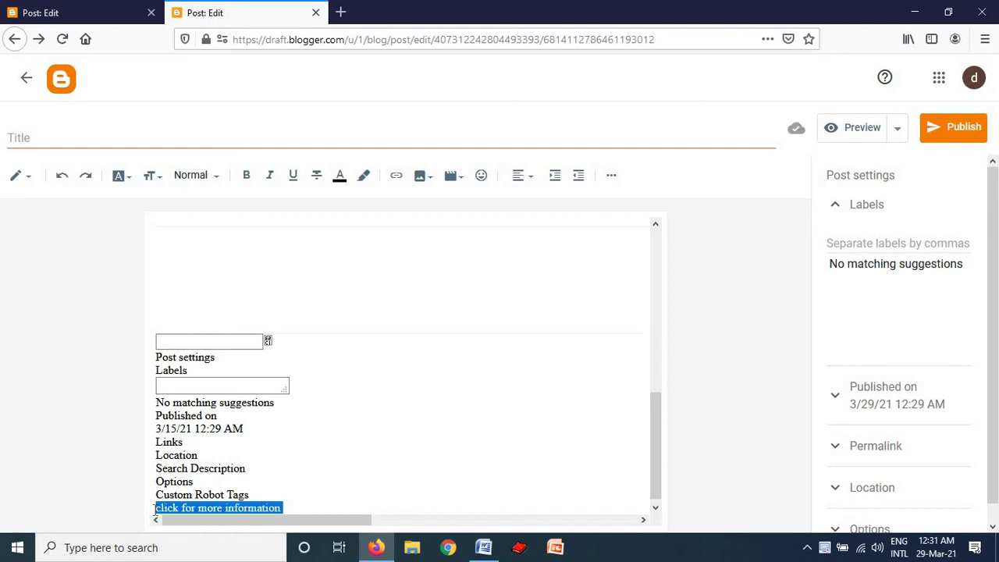
pyautogui.click(152, 181)
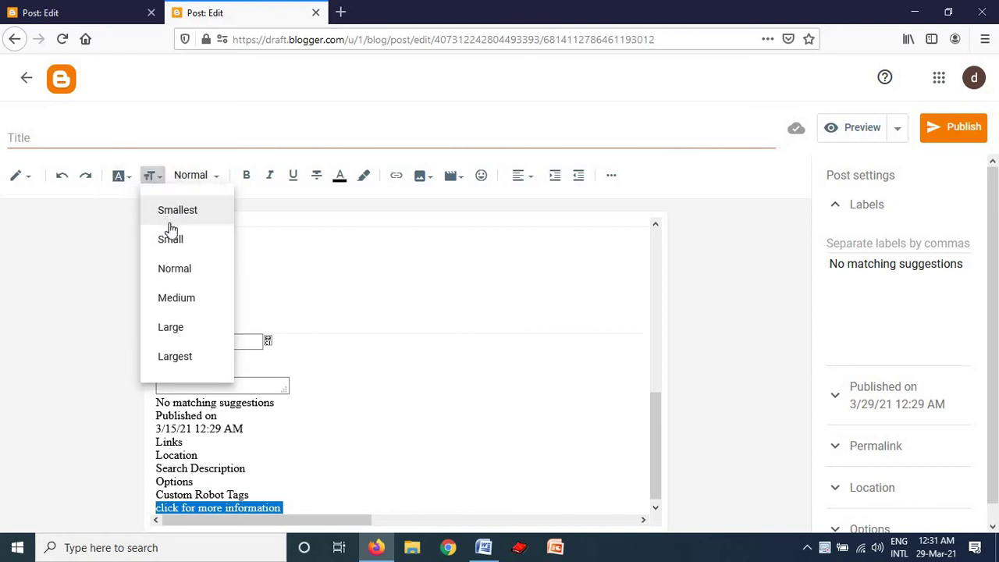
pyautogui.click(177, 299)
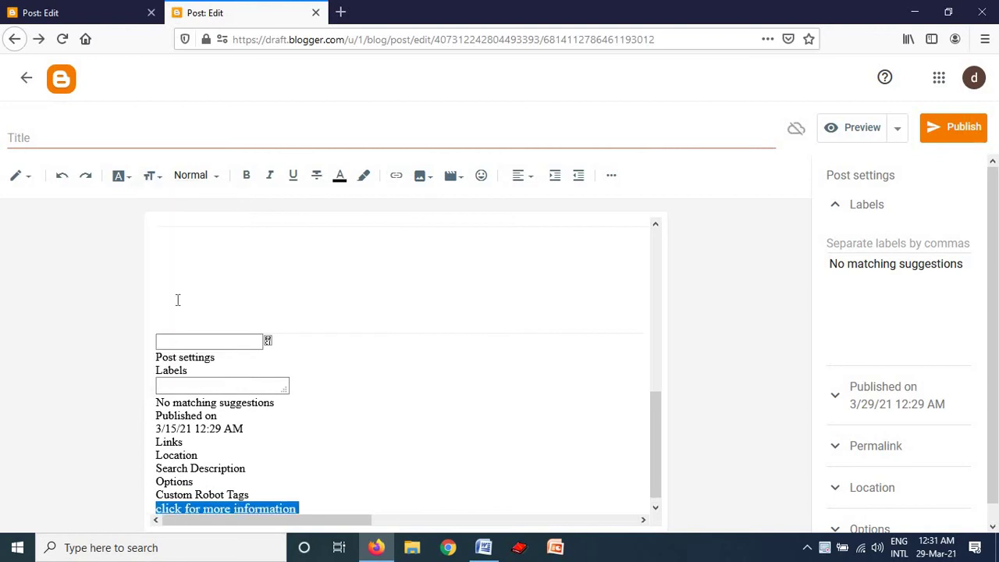
pyautogui.moveTo(656, 398); pyautogui.dragTo(662, 444)
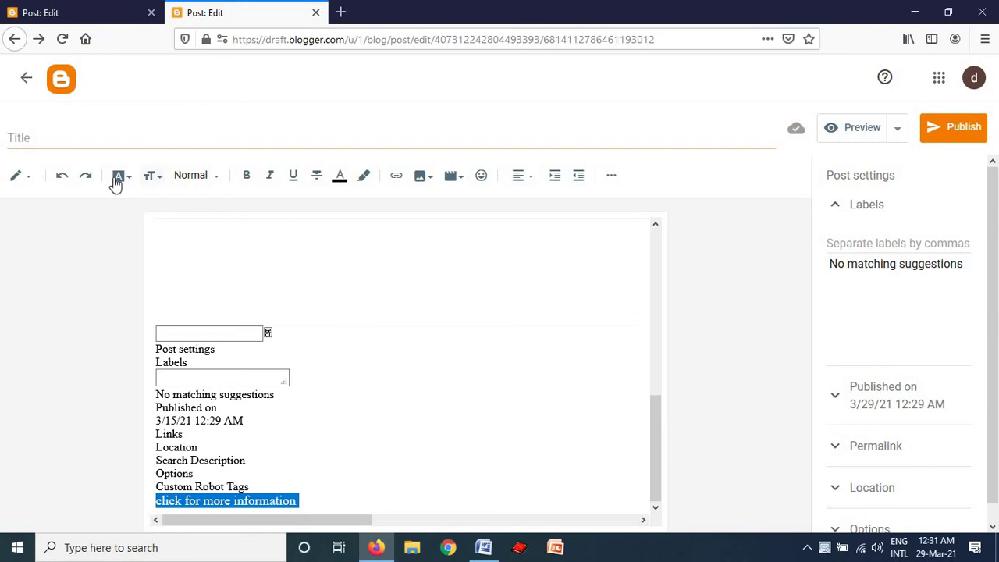
# Format the "click for more information" line in Large size, bold, with text color RGB (204, 0, 0)
pyautogui.click(152, 179)
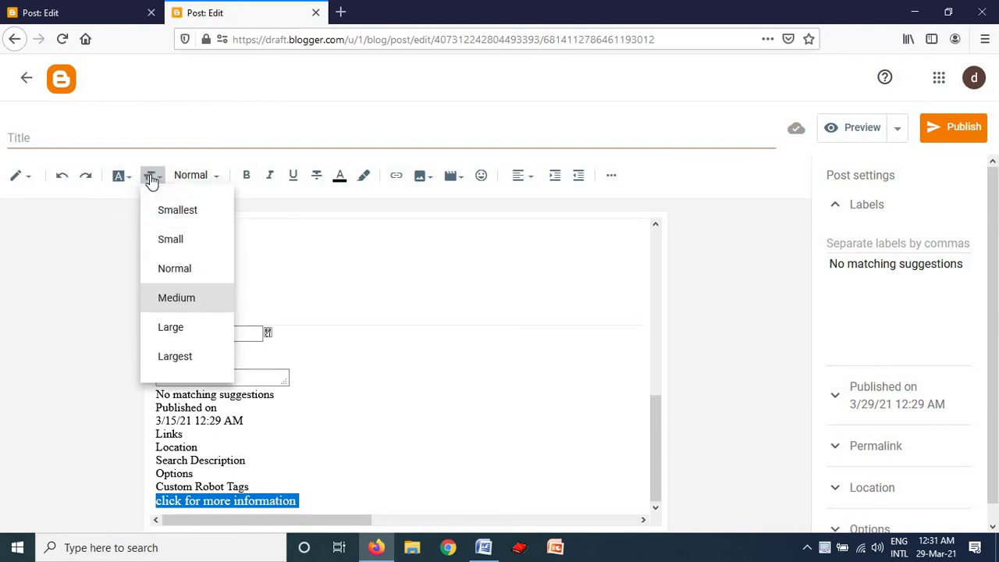
pyautogui.click(171, 327)
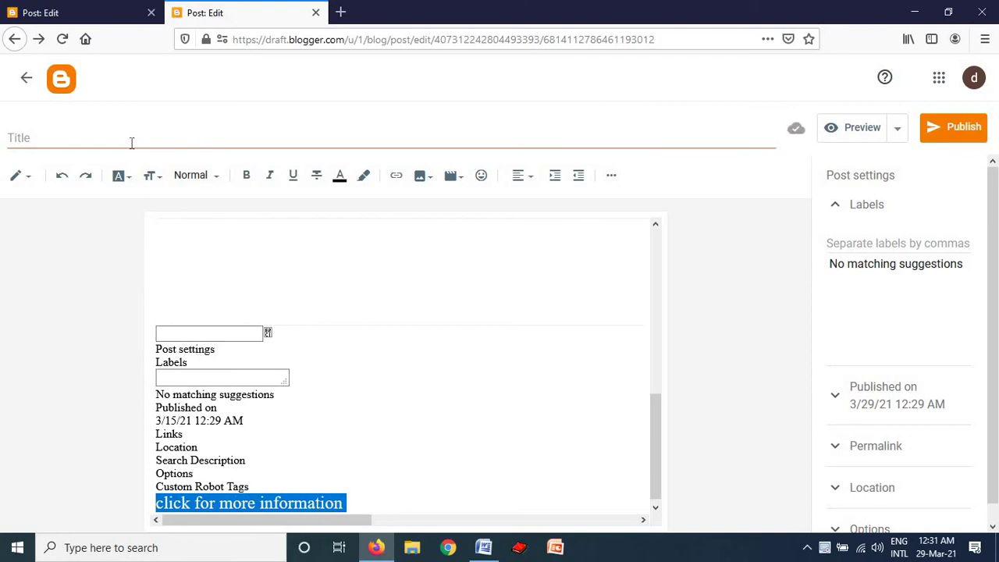
pyautogui.click(247, 177)
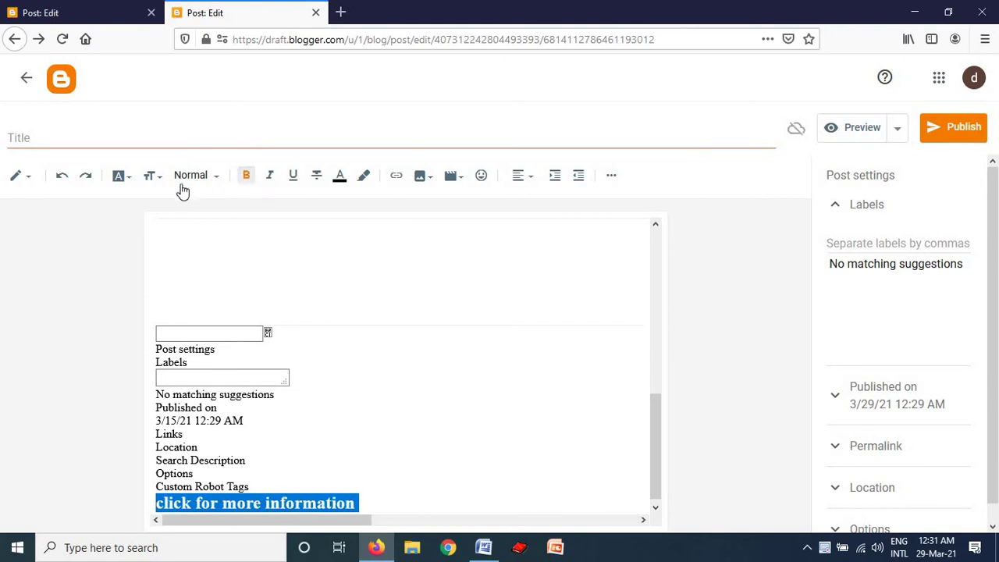
pyautogui.click(344, 177)
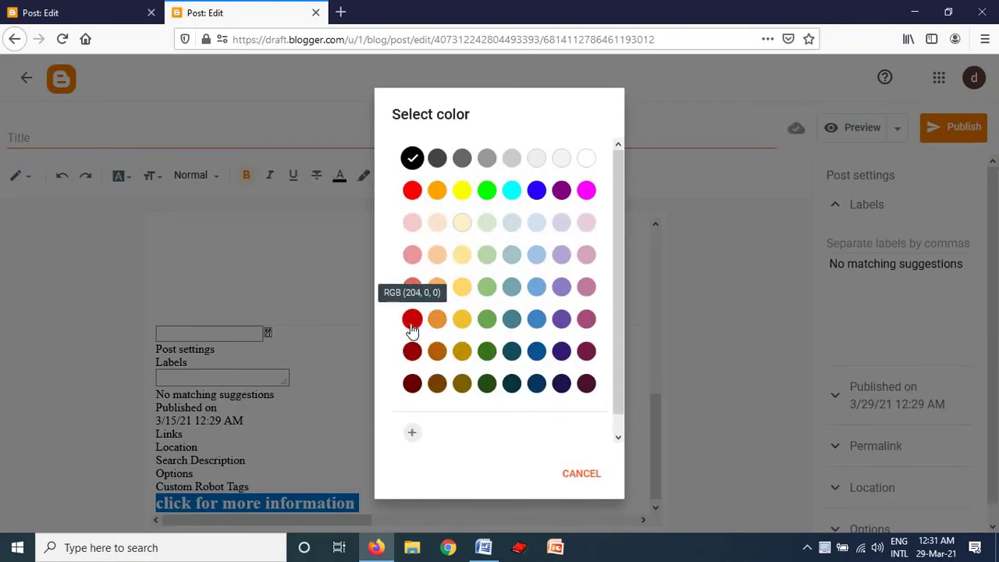
pyautogui.click(412, 320)
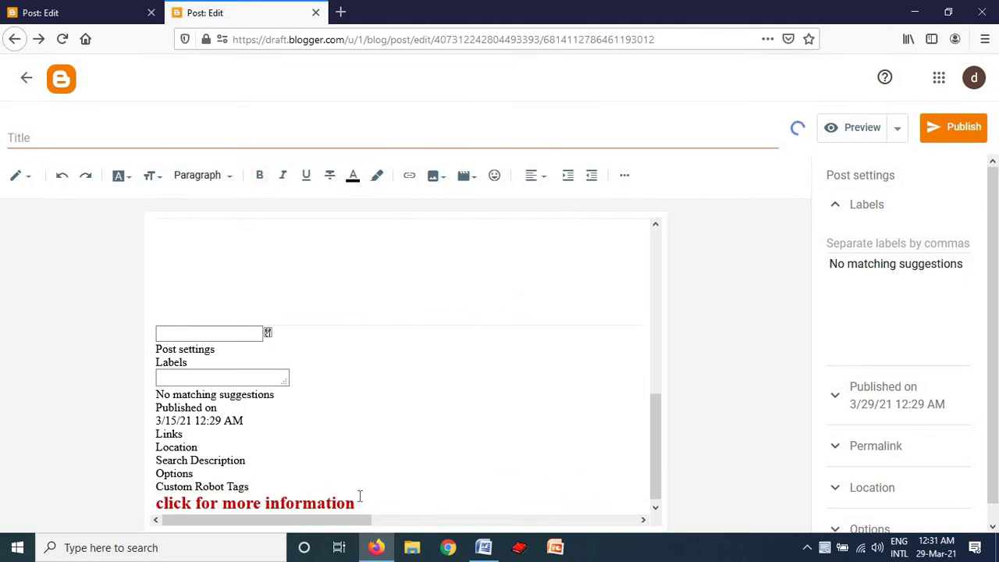
pyautogui.moveTo(358, 503); pyautogui.dragTo(149, 508)
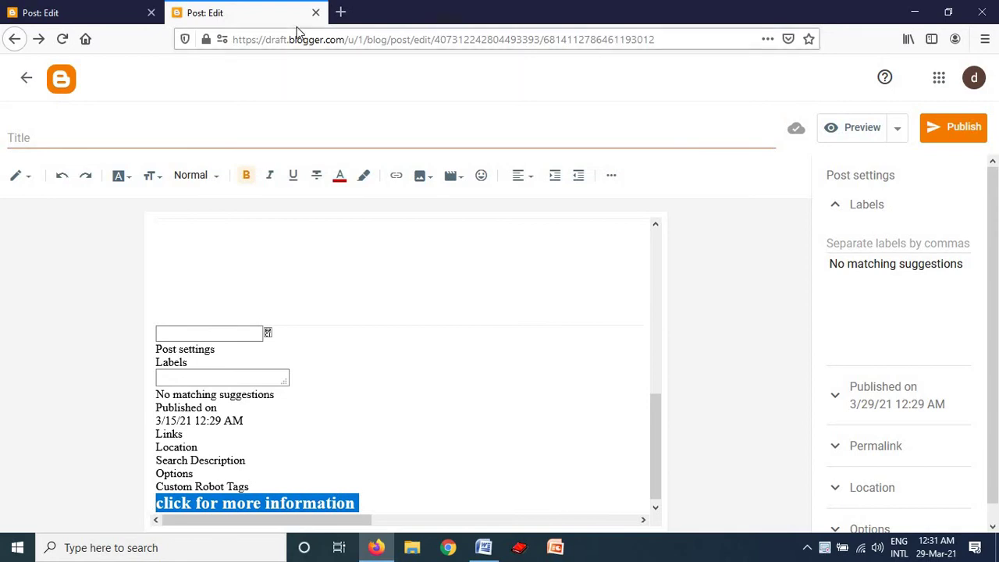
# Search the web for youtube in a new browser tab and open the YouTube site
pyautogui.click(339, 12)
pyautogui.click(329, 285)
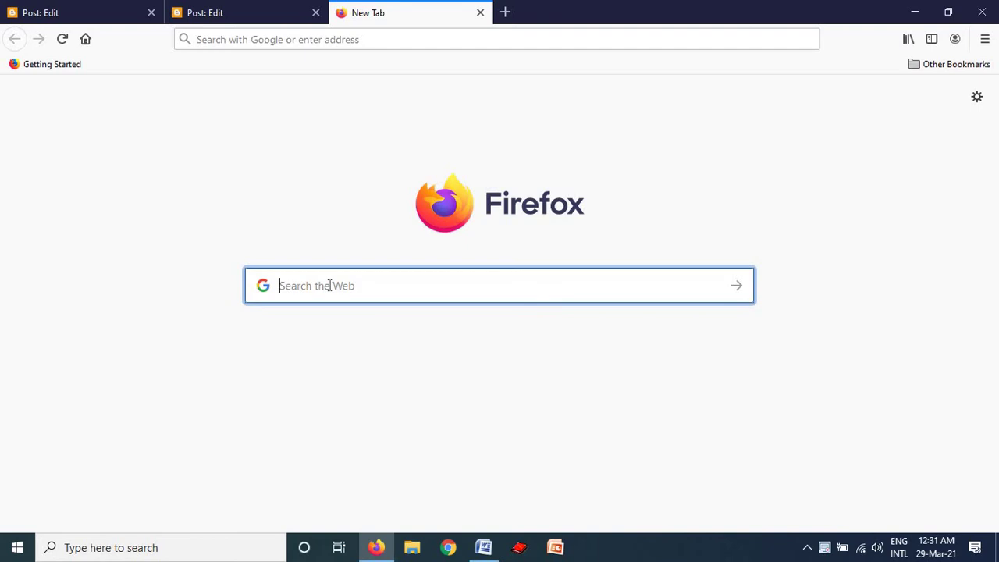
pyautogui.write('youtu')
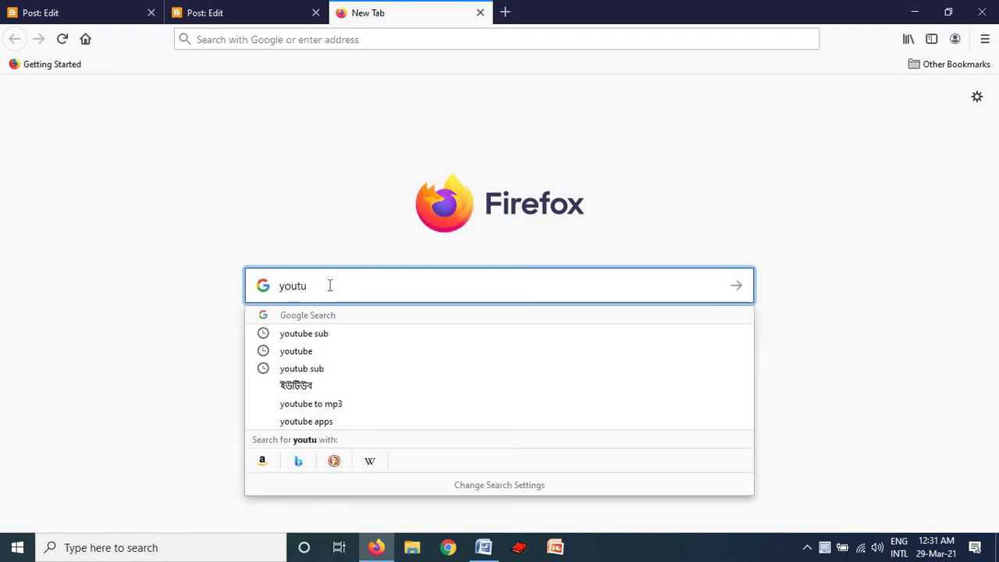
pyautogui.write('br')
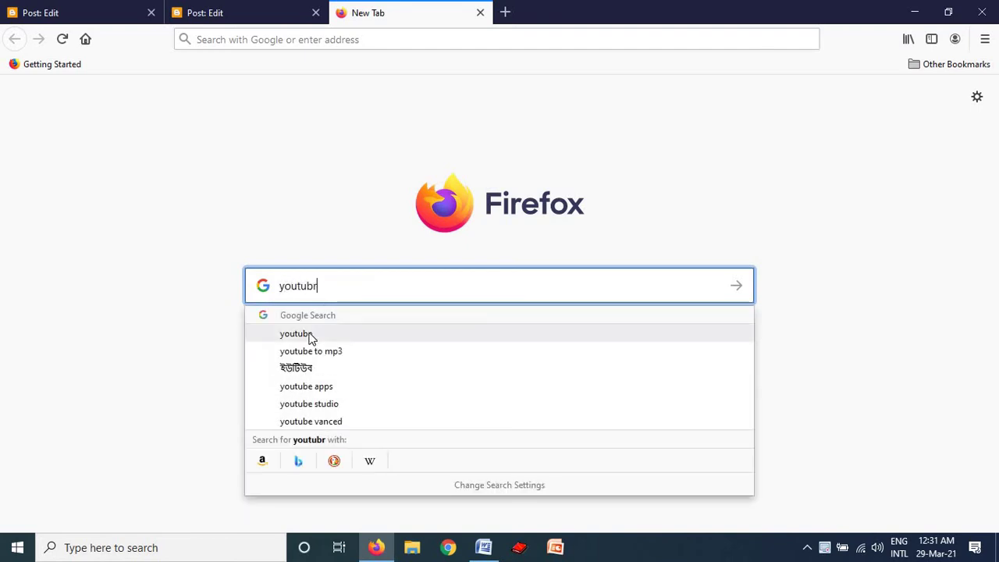
pyautogui.click(312, 334)
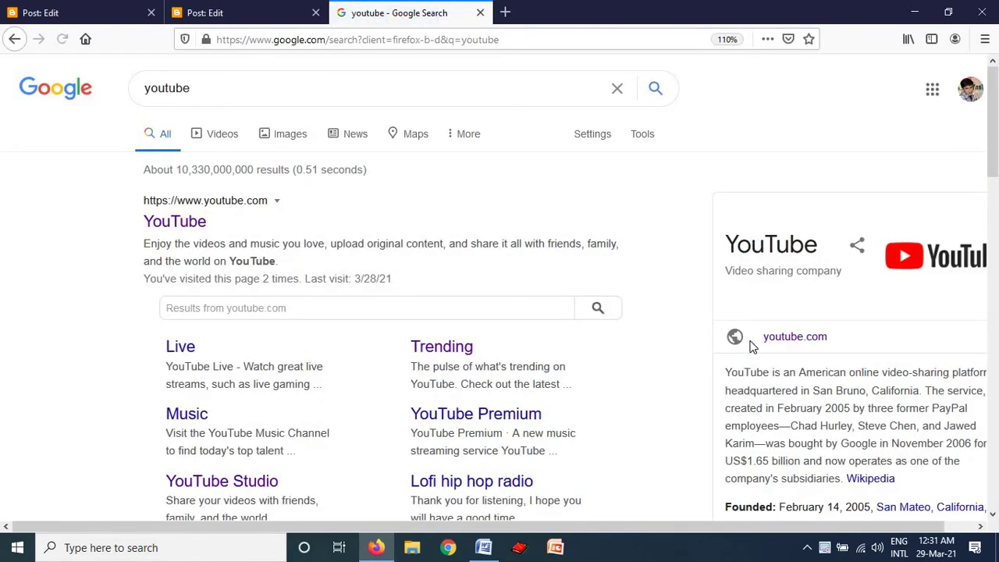
pyautogui.click(804, 338)
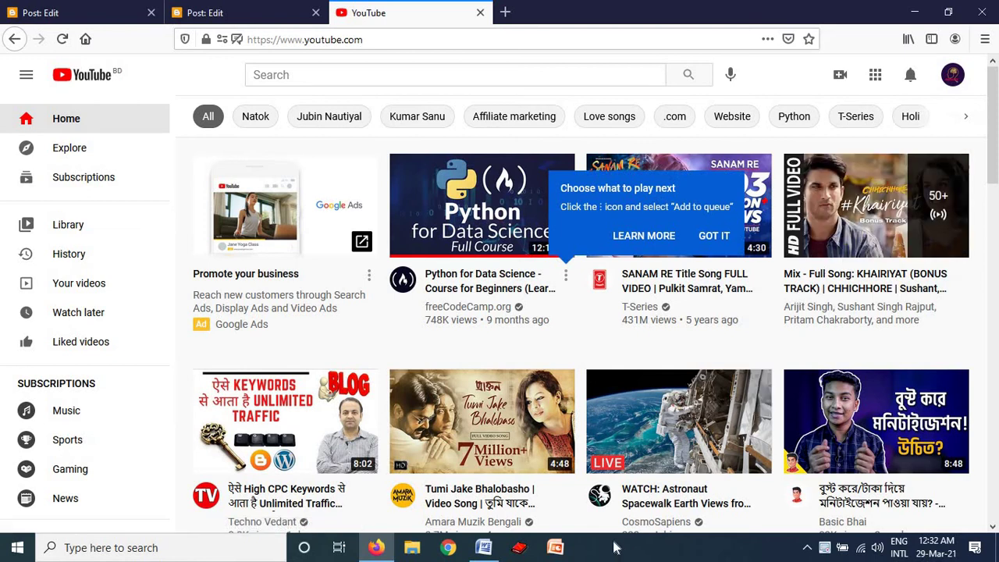
# Search YouTube for "how to get beauty face"
pyautogui.click(296, 73)
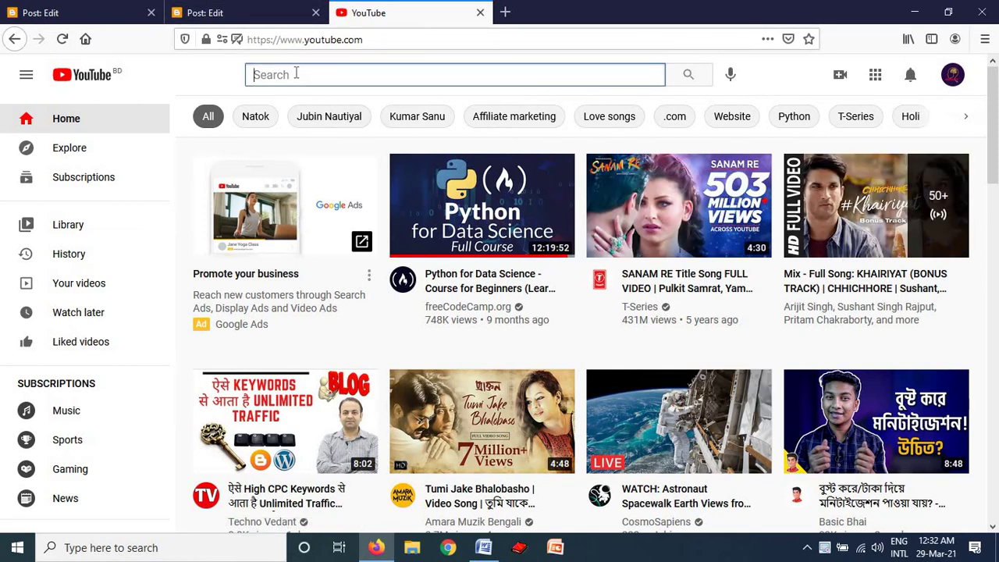
pyautogui.write('hp')
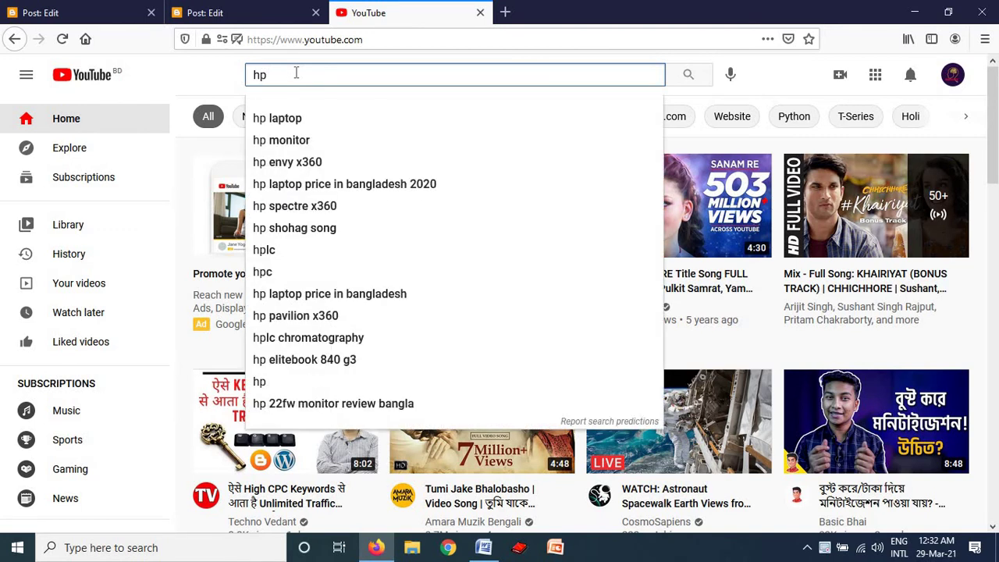
pyautogui.press('BackSpace')
pyautogui.write('o')
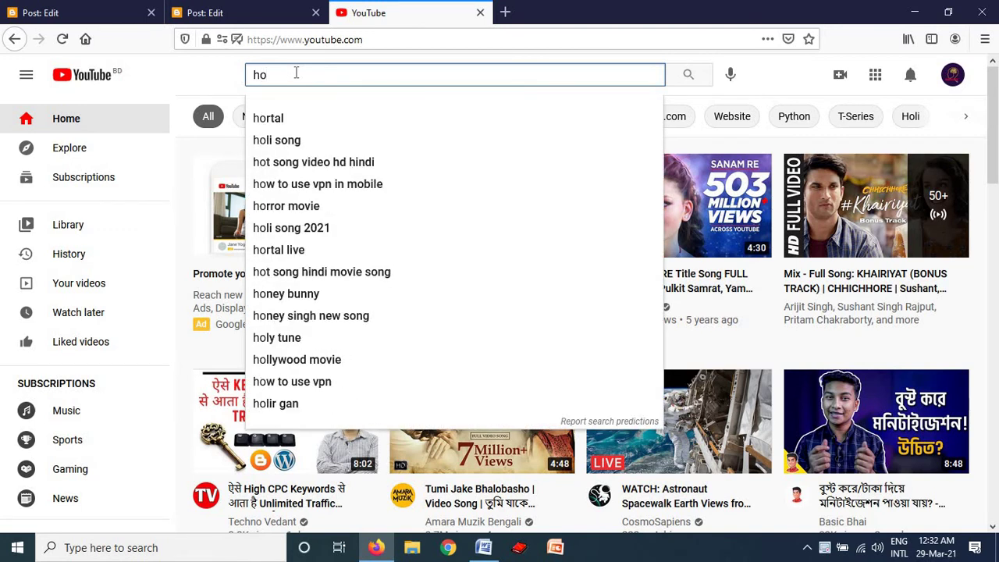
pyautogui.write('w to ')
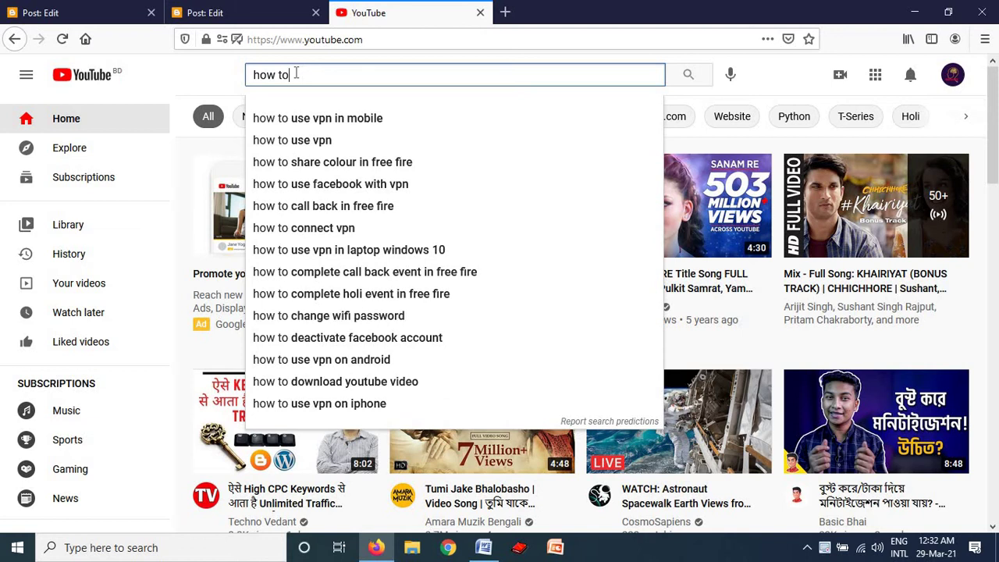
pyautogui.write('ge')
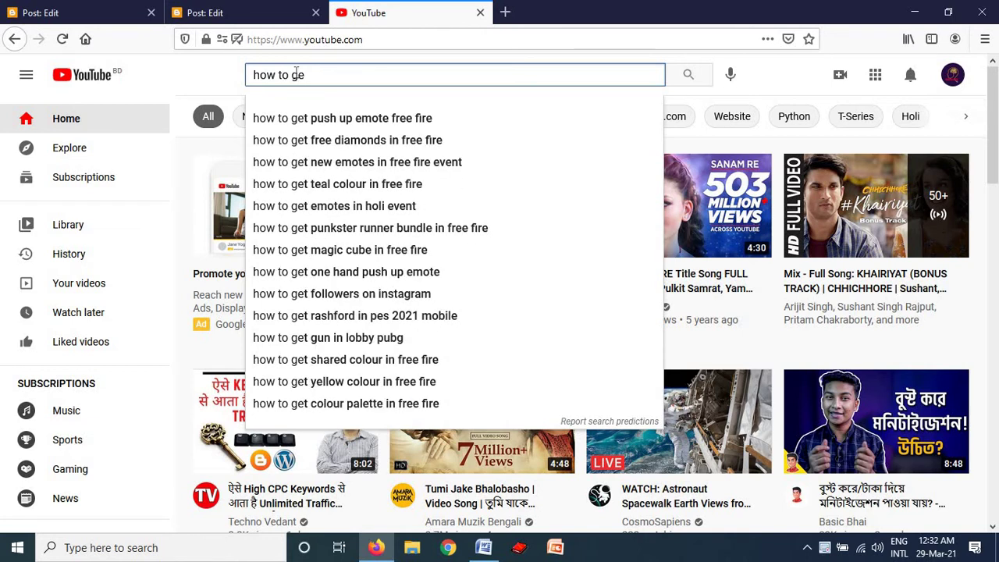
pyautogui.write('t')
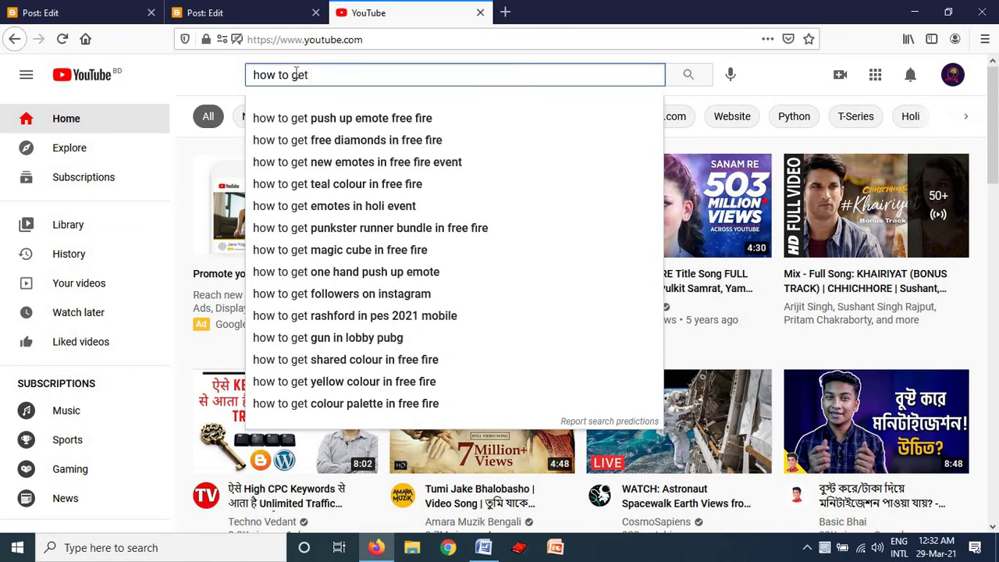
pyautogui.write(' bea')
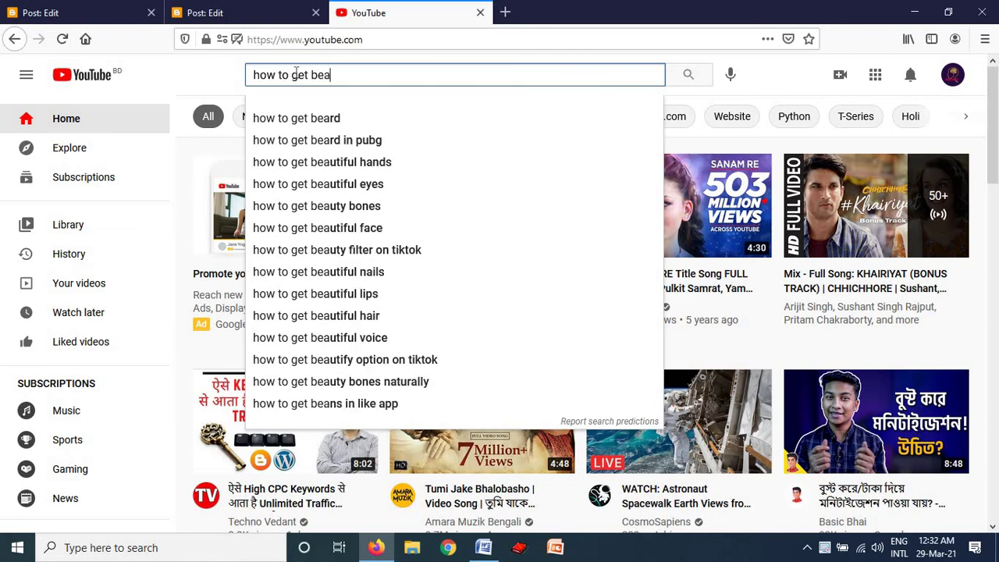
pyautogui.write('uy')
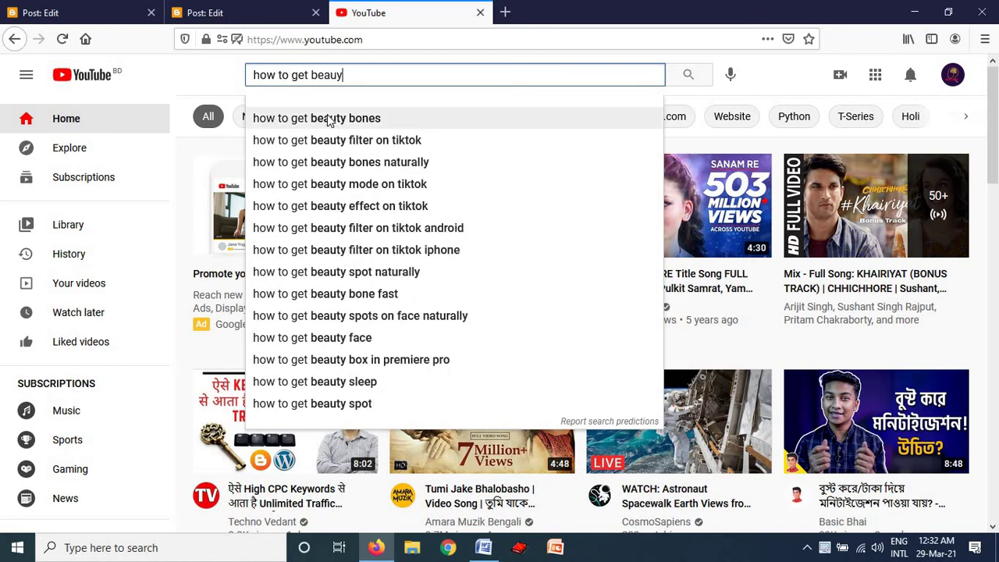
pyautogui.click(369, 337)
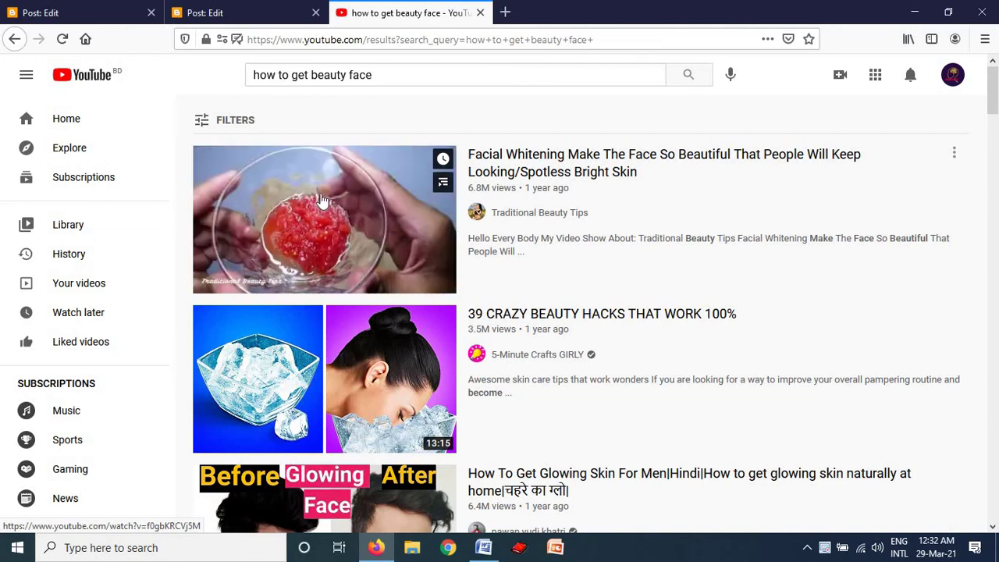
# Open and pause the Traditional Beauty Tips facial whitening video, then copy its web address and close YouTube
pyautogui.click(341, 242)
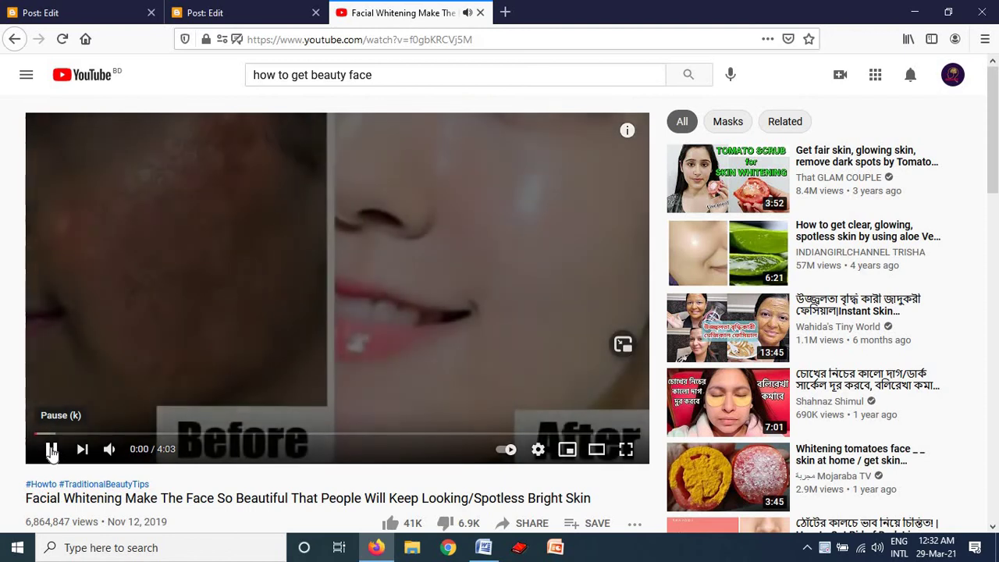
pyautogui.click(52, 450)
pyautogui.click(51, 449)
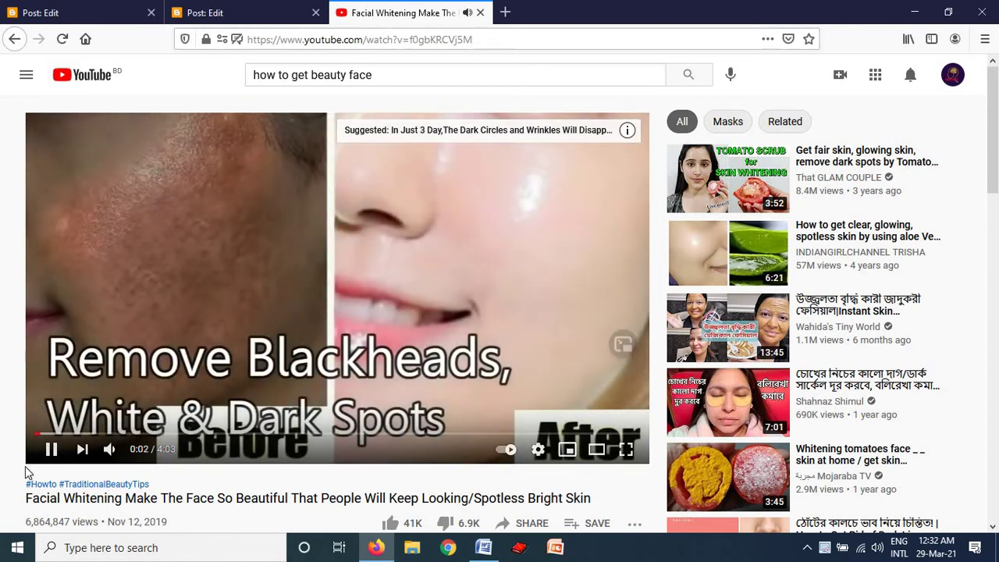
pyautogui.click(52, 450)
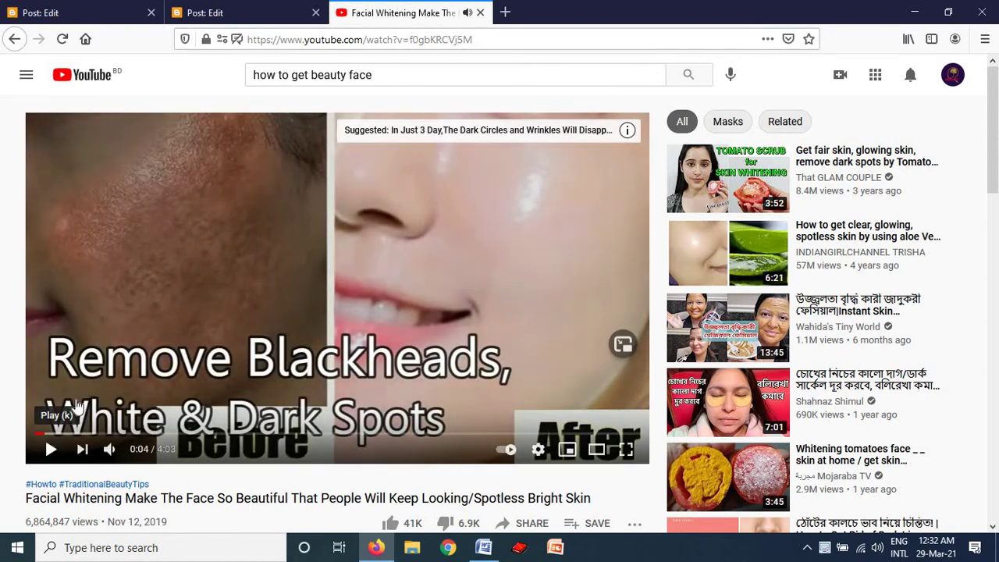
pyautogui.moveTo(464, 39); pyautogui.dragTo(251, 43)
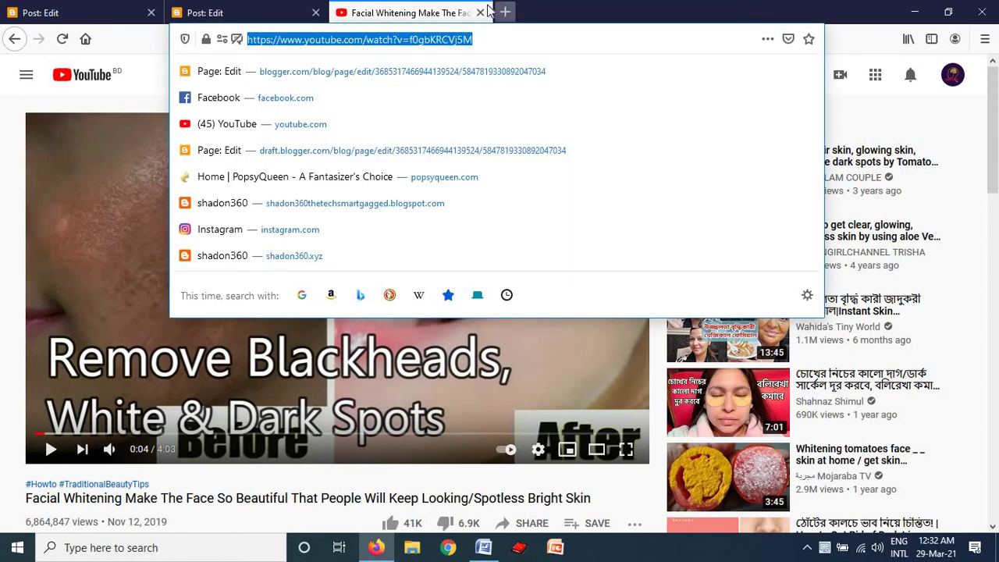
pyautogui.click(480, 13)
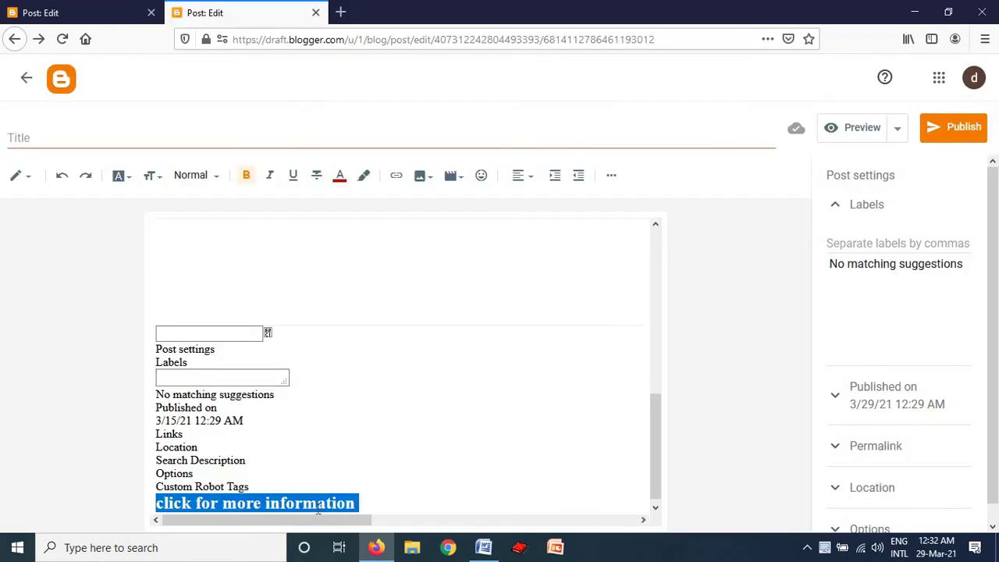
pyautogui.click(398, 178)
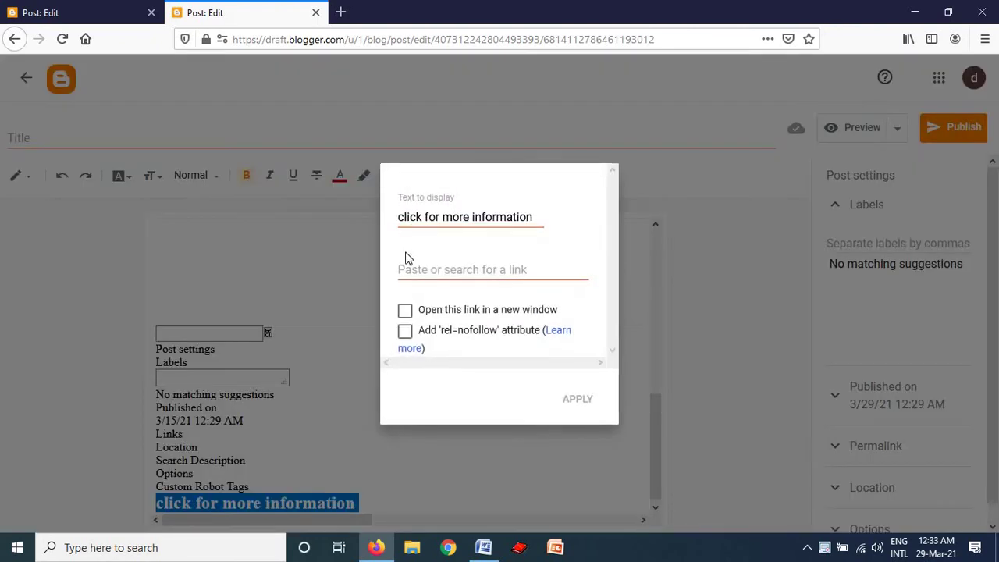
pyautogui.click(414, 310)
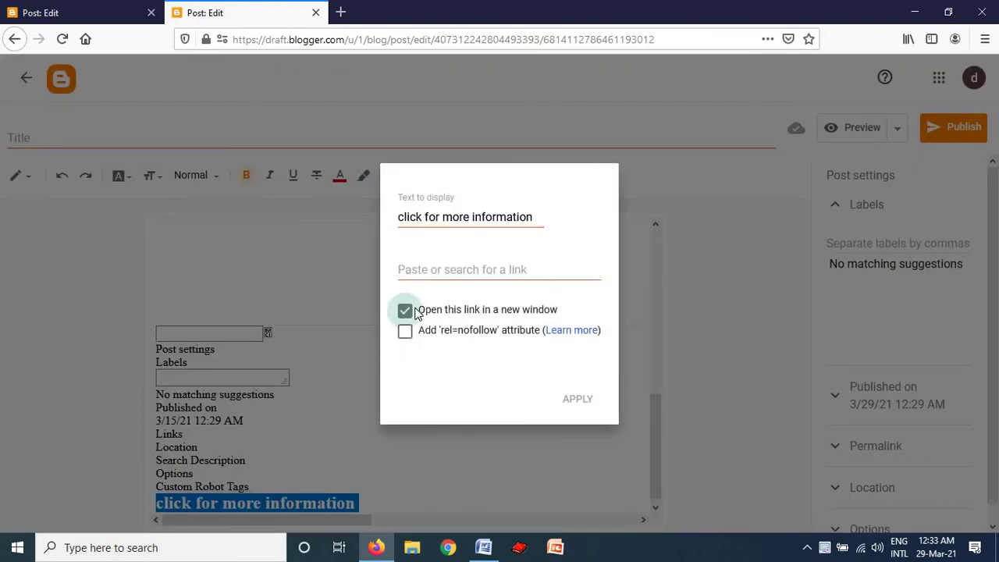
pyautogui.click(444, 269)
pyautogui.write('https://www.youtube.com/watch?v=f0gbKRCVj5M')
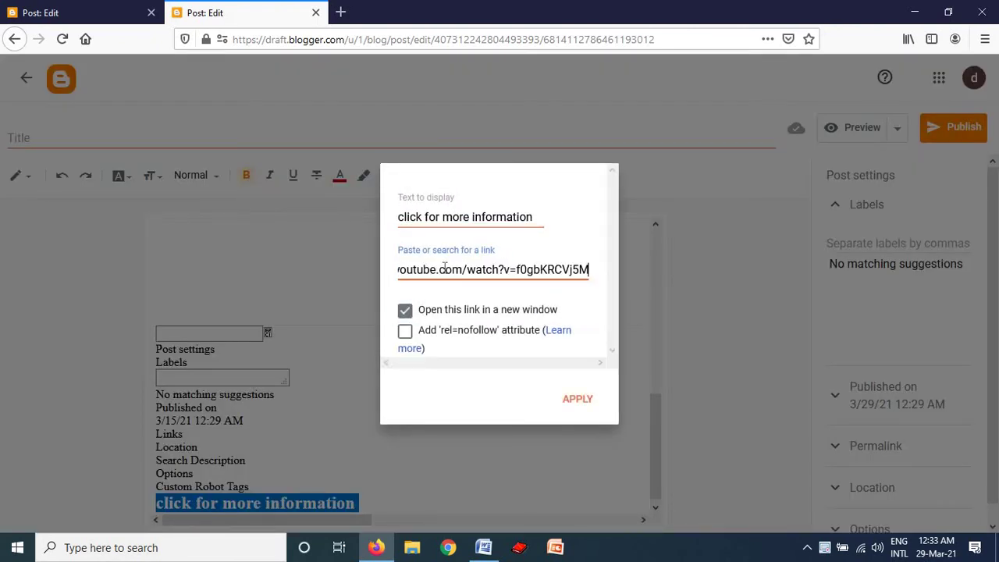
pyautogui.click(578, 398)
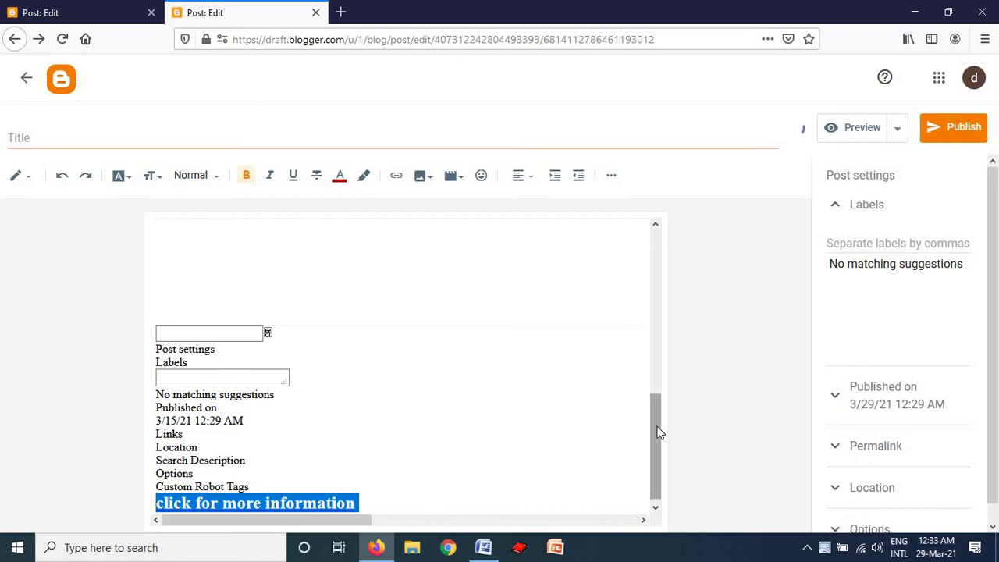
pyautogui.moveTo(658, 432)
pyautogui.mouseDown()
pyautogui.moveTo(654, 283)
pyautogui.moveTo(662, 445)
pyautogui.mouseUp()
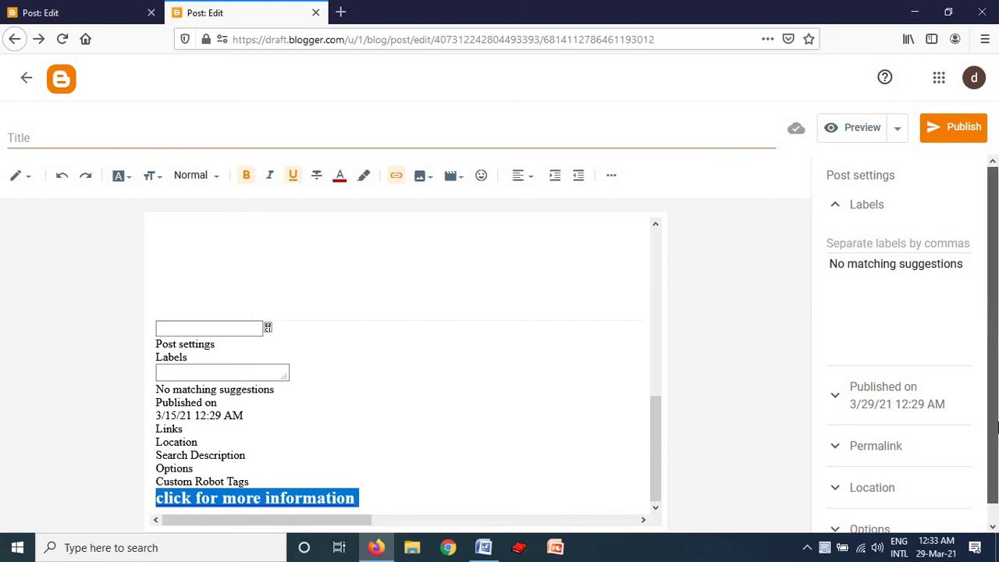
# Set the post's location search to "india" and show the post's permalink settings
pyautogui.moveTo(989, 318); pyautogui.dragTo(996, 485)
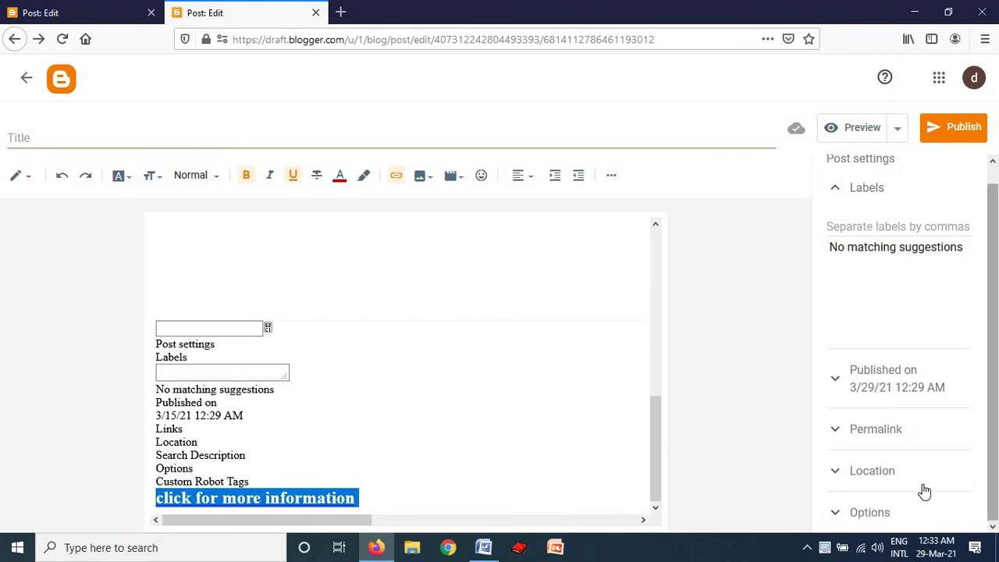
pyautogui.click(850, 476)
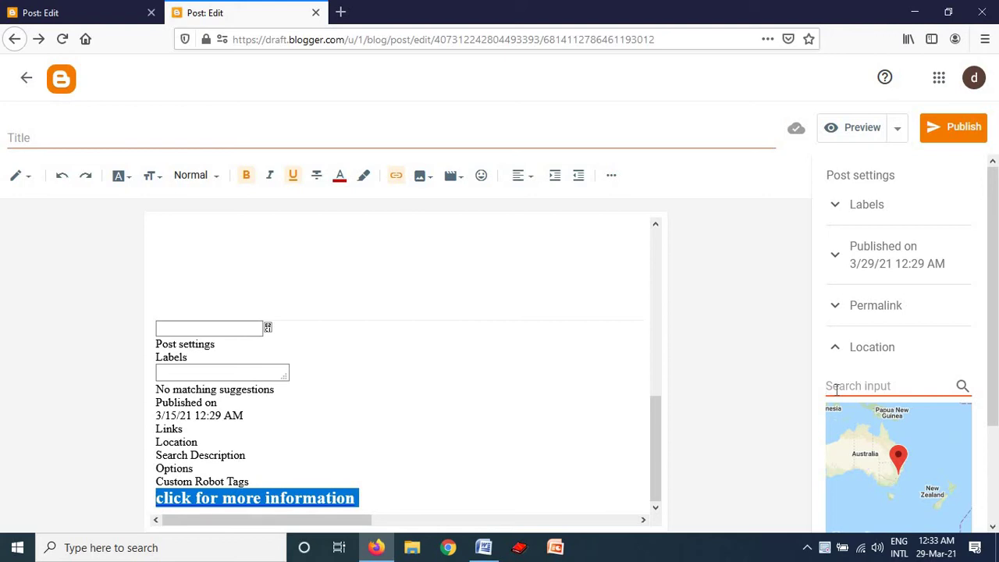
pyautogui.write('india')
pyautogui.click(962, 386)
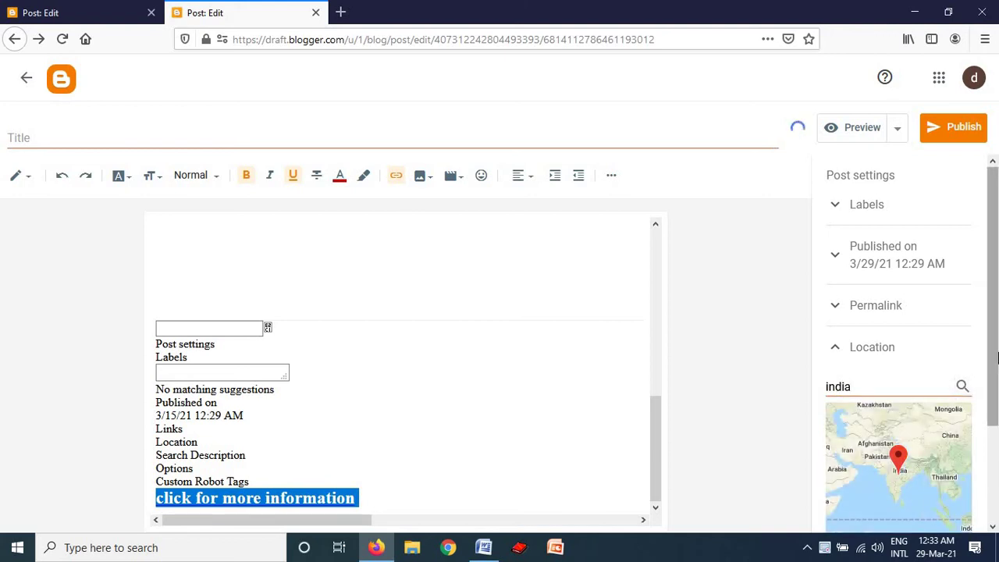
pyautogui.scroll(-1, 936, 312)
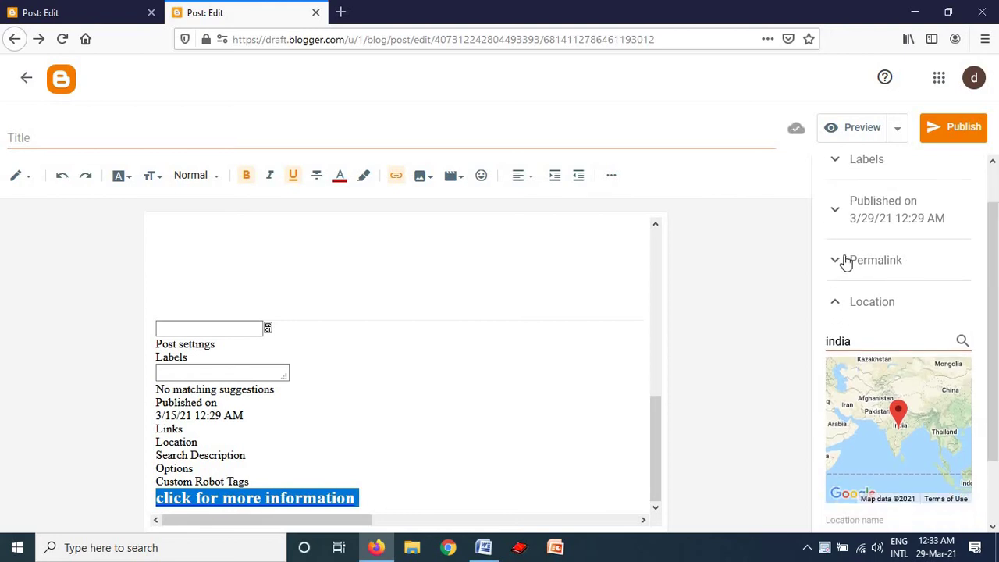
pyautogui.click(845, 262)
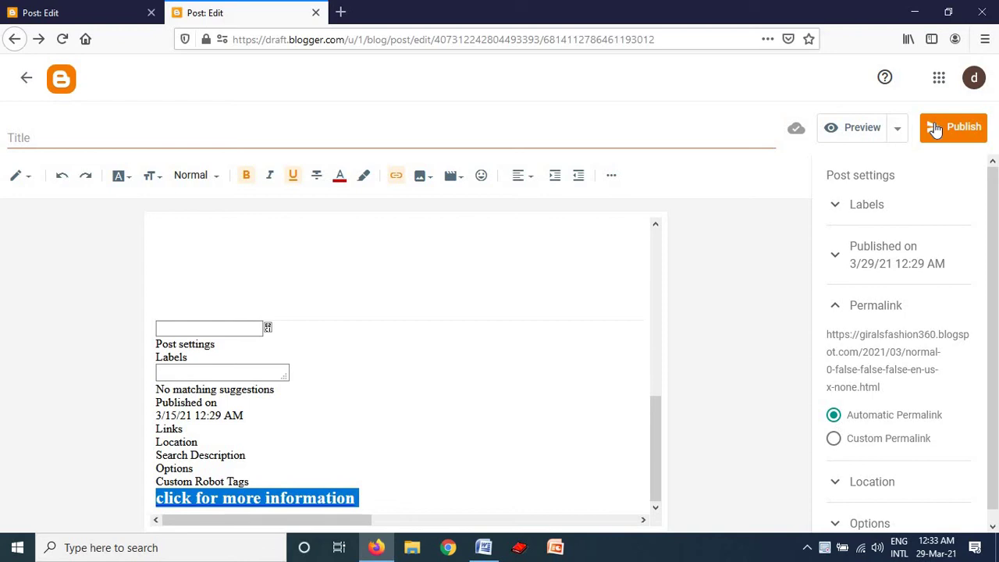
# Assign the label Features to the skin care post and publish it to the blog
pyautogui.click(856, 212)
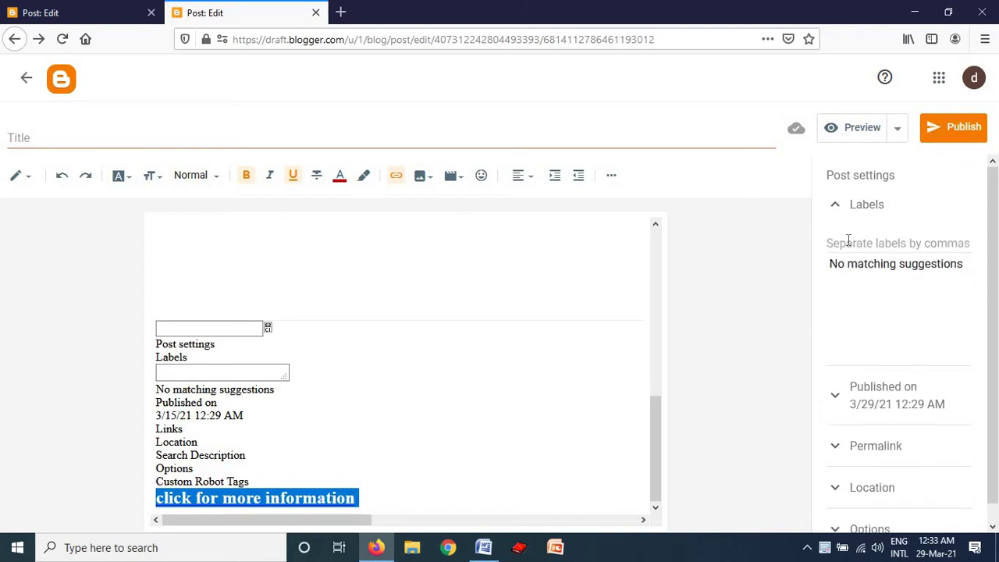
pyautogui.click(847, 243)
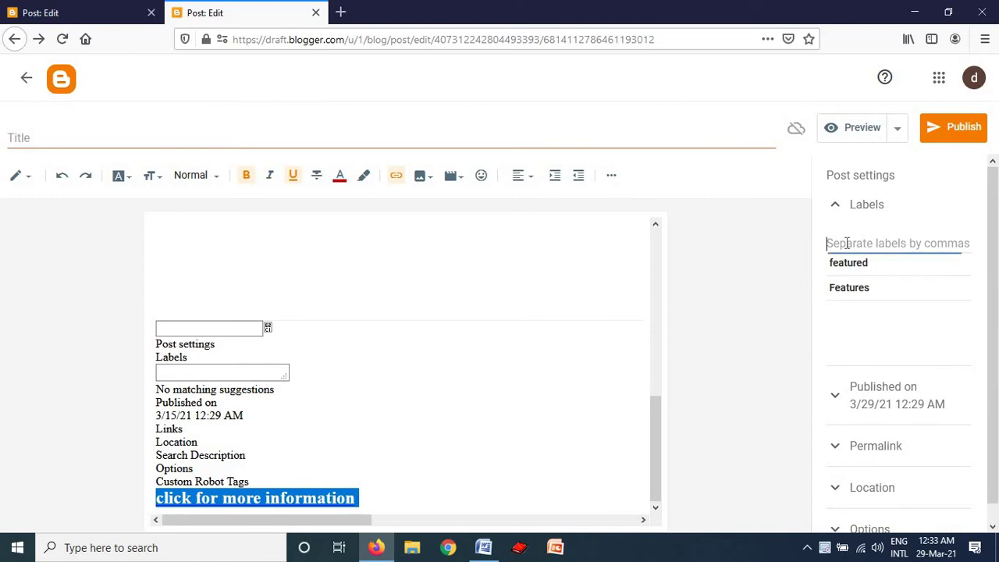
pyautogui.click(849, 288)
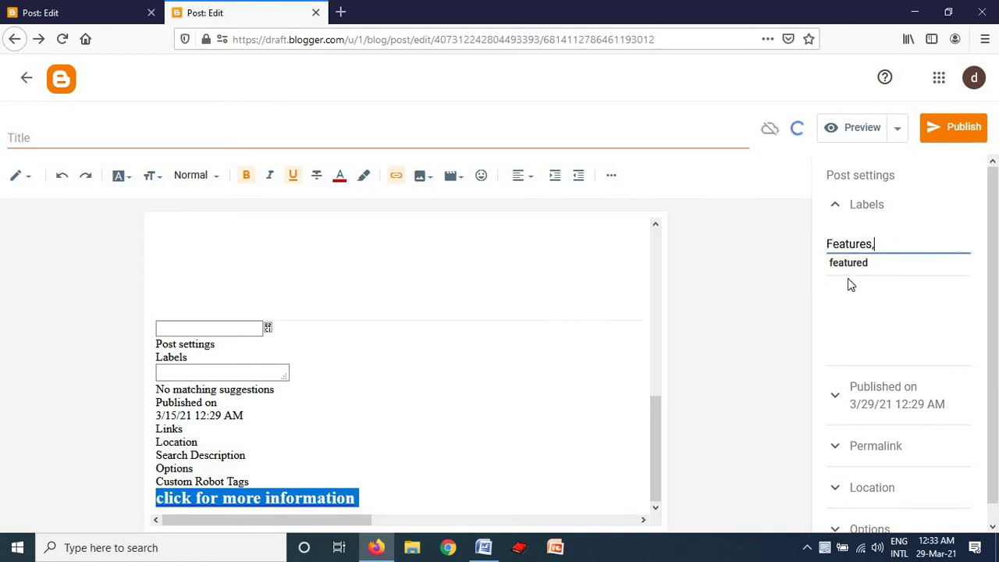
pyautogui.click(948, 132)
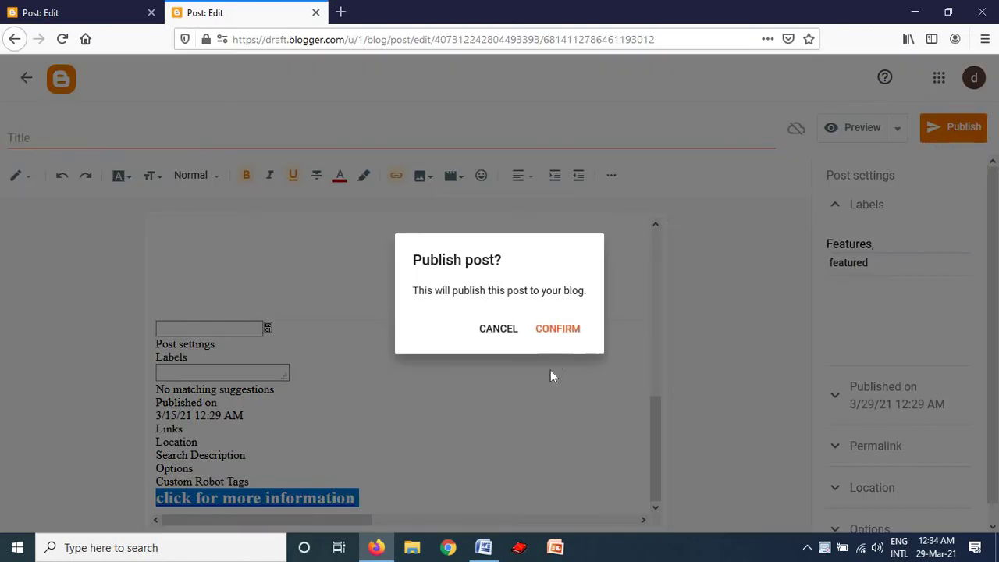
pyautogui.click(570, 327)
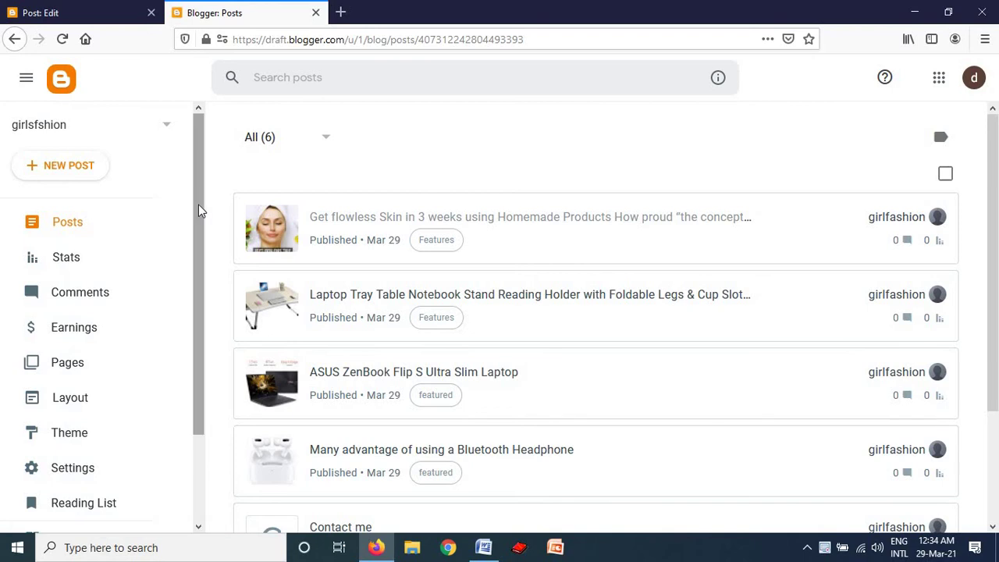
# Open the skin care post on the live blog and test its "click for more information" link, closing the YouTube video tab
pyautogui.scroll(-2, 175, 342)
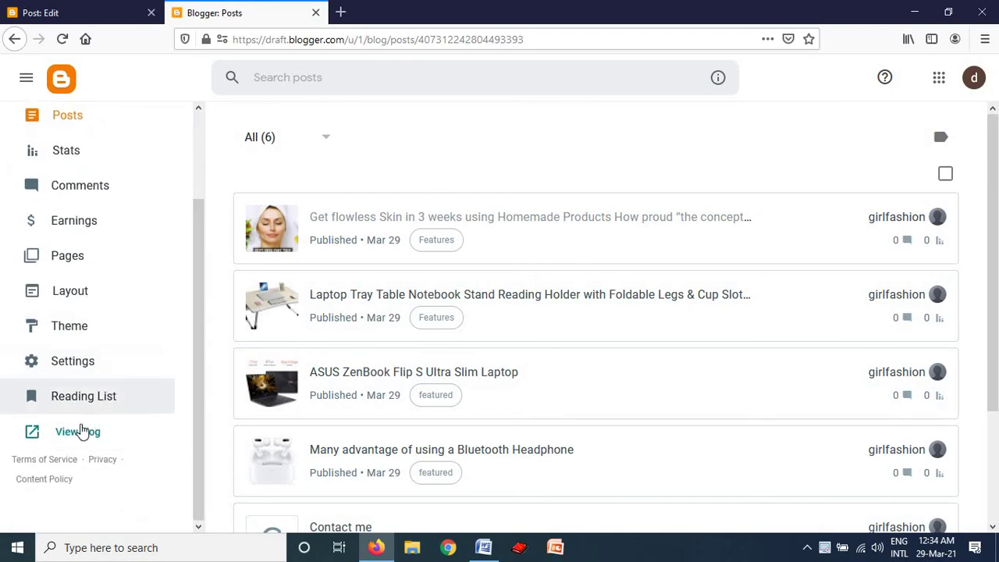
pyautogui.click(83, 430)
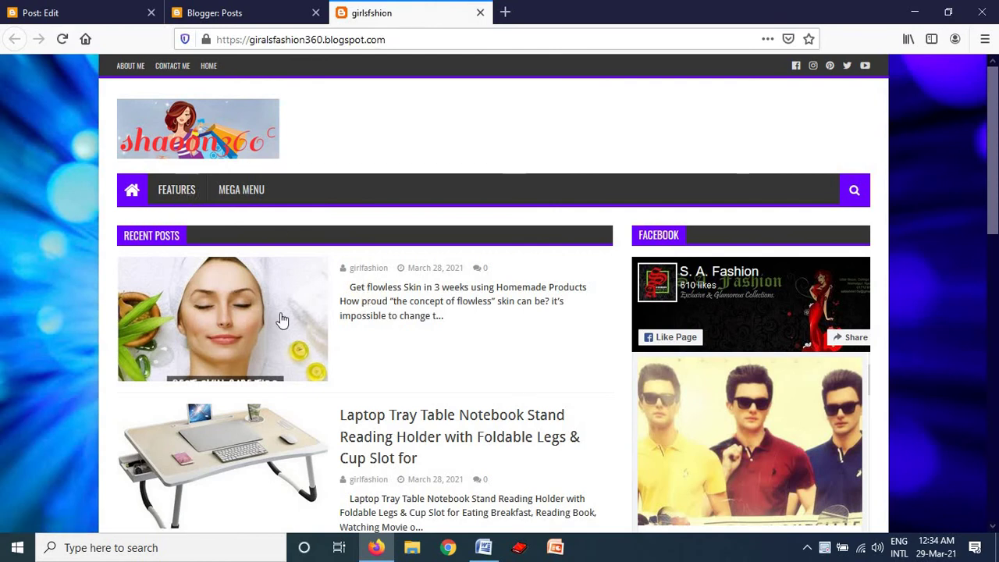
pyautogui.click(216, 329)
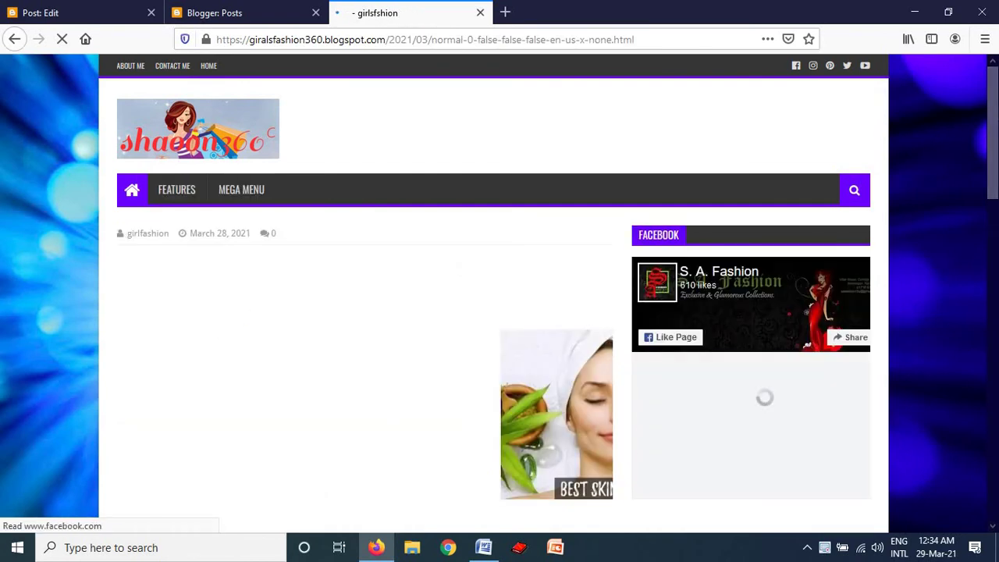
pyautogui.moveTo(995, 130); pyautogui.dragTo(992, 275)
pyautogui.click(255, 379)
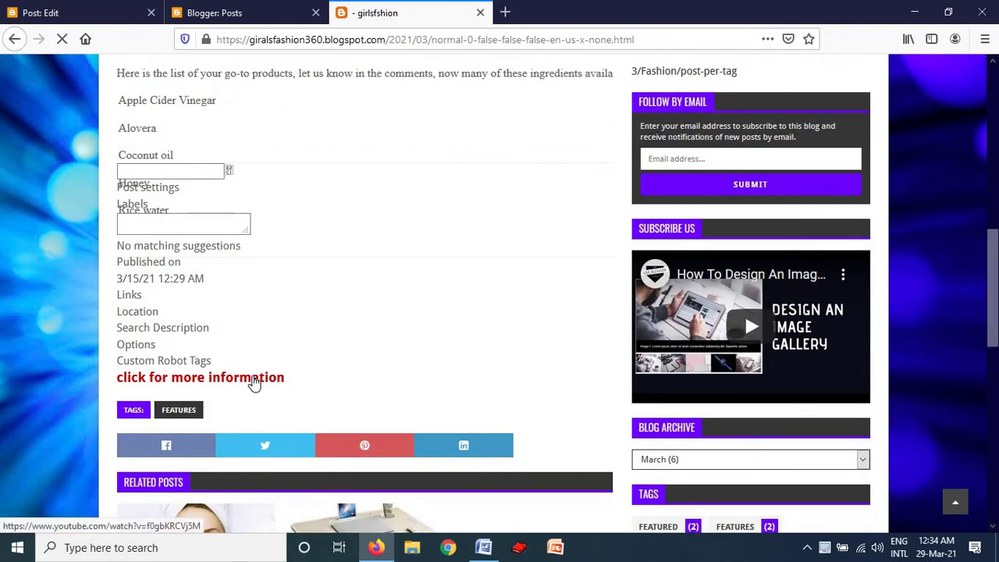
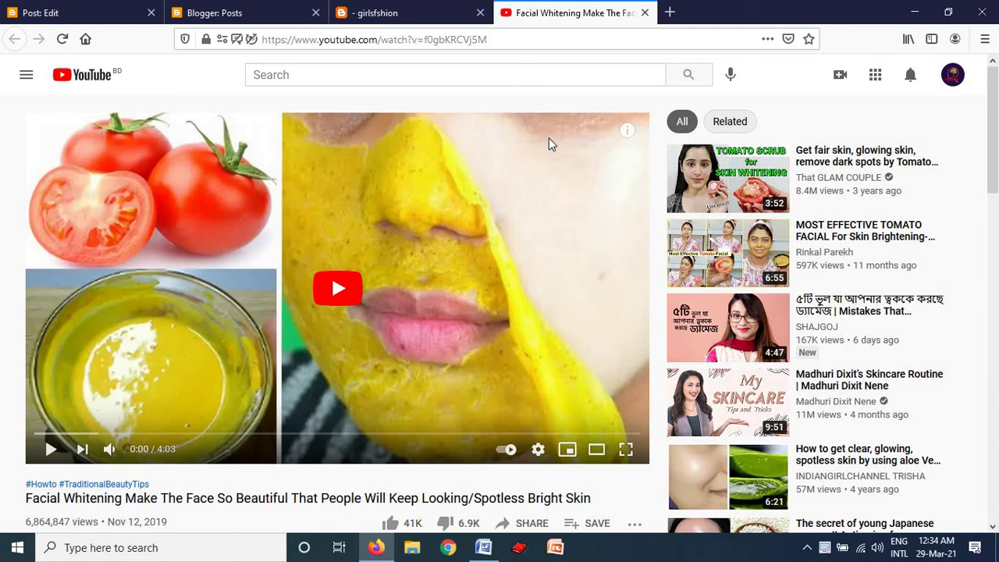
pyautogui.click(644, 12)
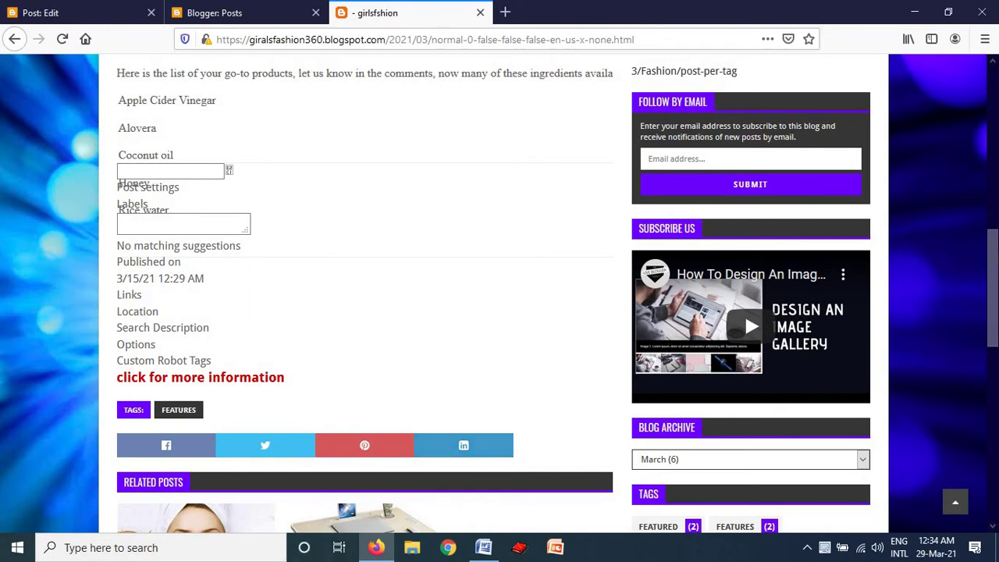
# View the post's skin care image enlarged, return to the blog's home page and look through it down to the footer
pyautogui.moveTo(992, 248); pyautogui.dragTo(974, 118)
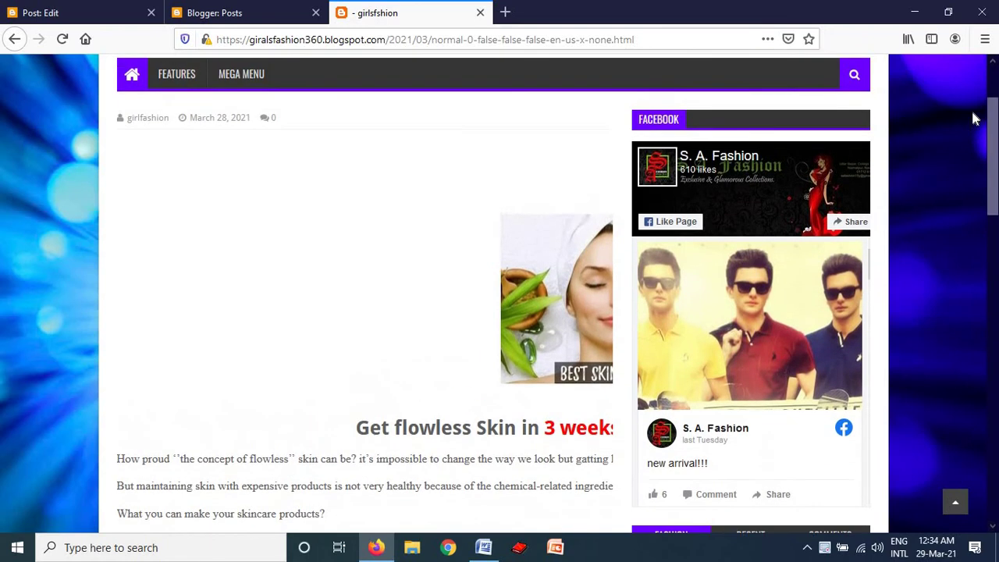
pyautogui.click(578, 279)
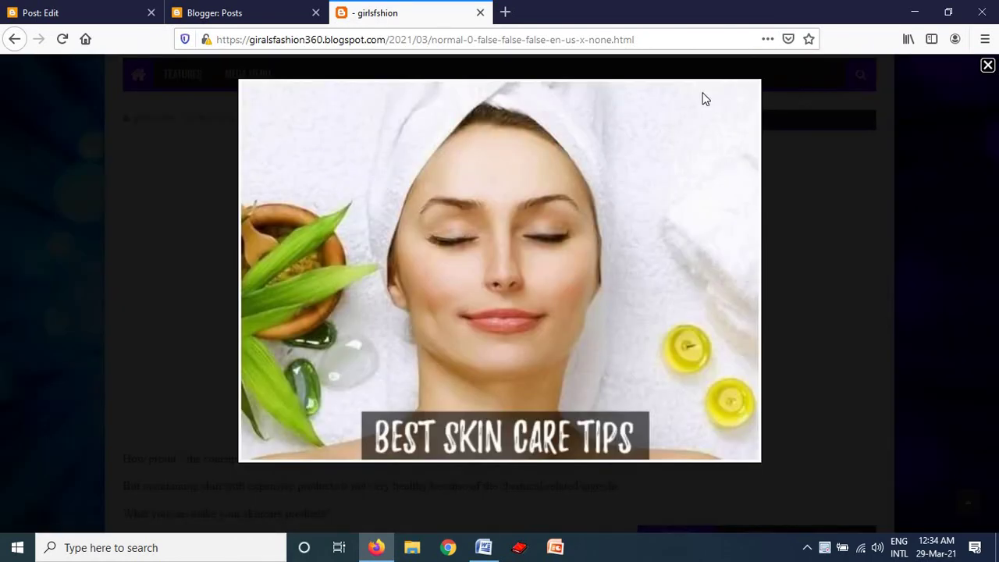
pyautogui.click(13, 39)
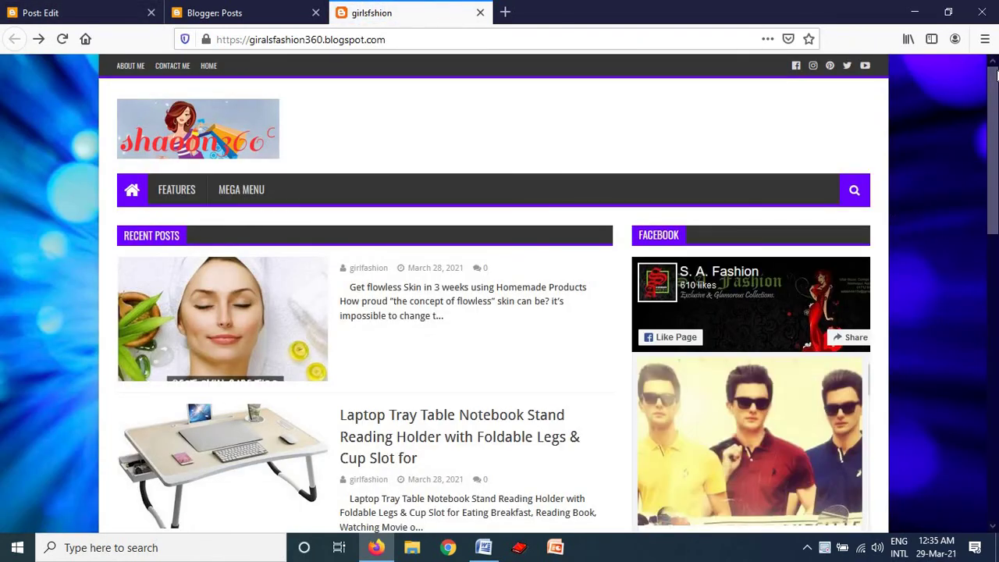
pyautogui.moveTo(997, 72); pyautogui.dragTo(955, 300)
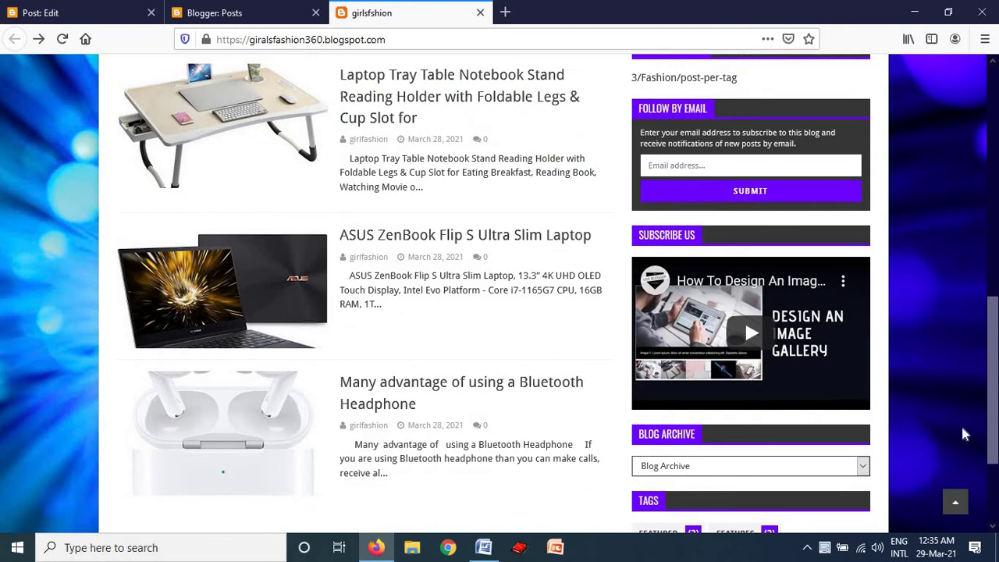
pyautogui.moveTo(997, 381); pyautogui.dragTo(994, 455)
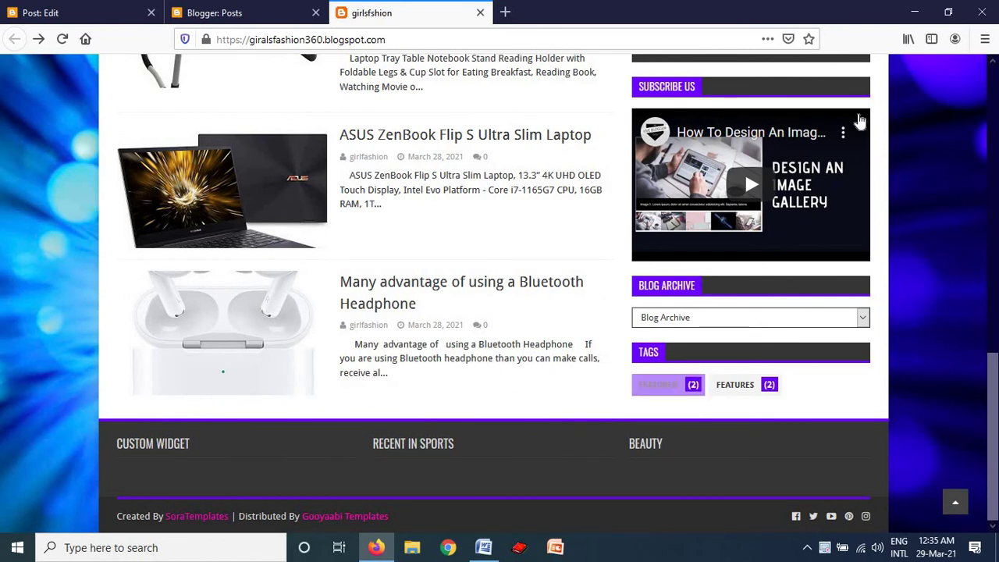
# Search the web for "hit count" in a new tab and browse the counter styles on hit-counts.com
pyautogui.click(505, 13)
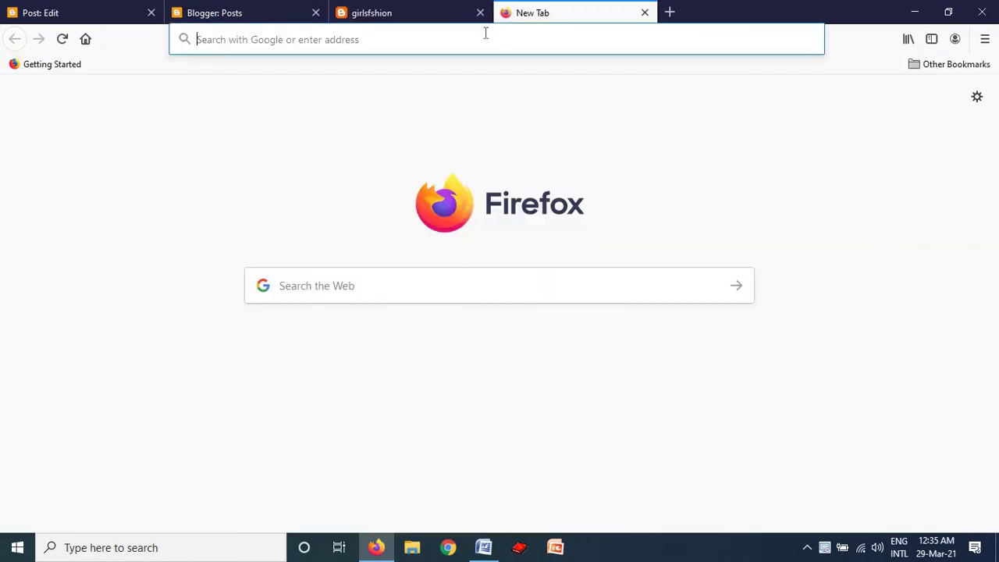
pyautogui.click(312, 276)
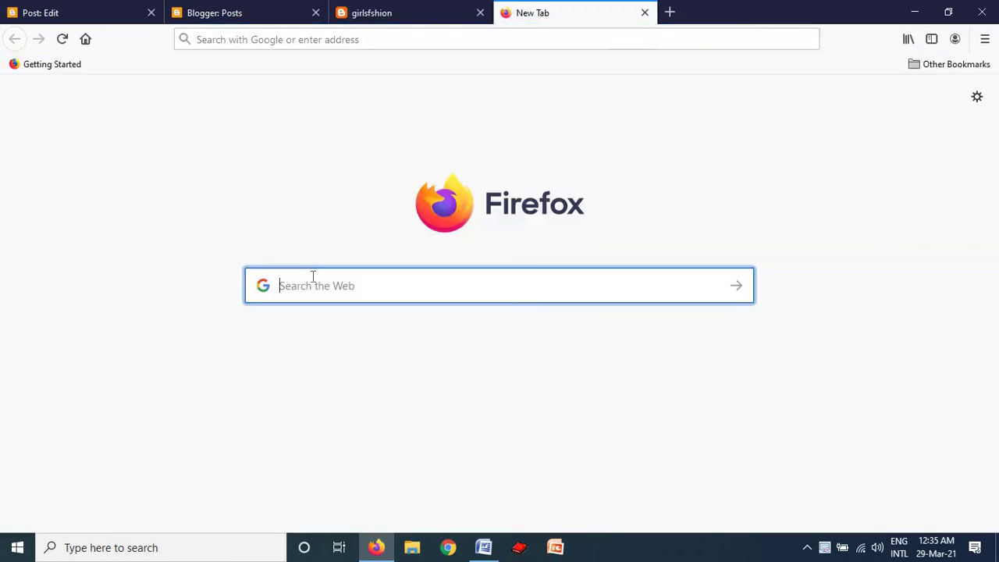
pyautogui.write('hit')
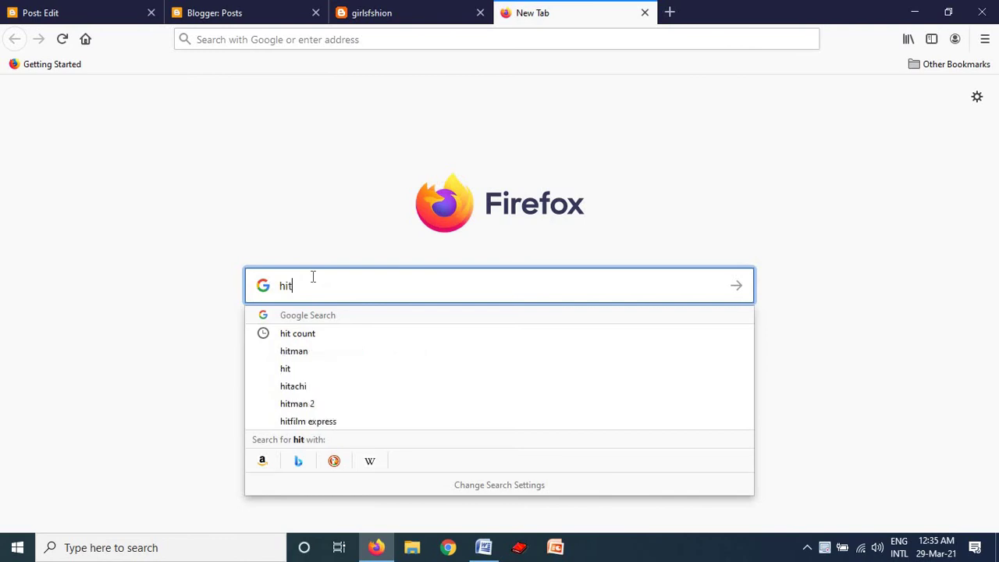
pyautogui.click(301, 342)
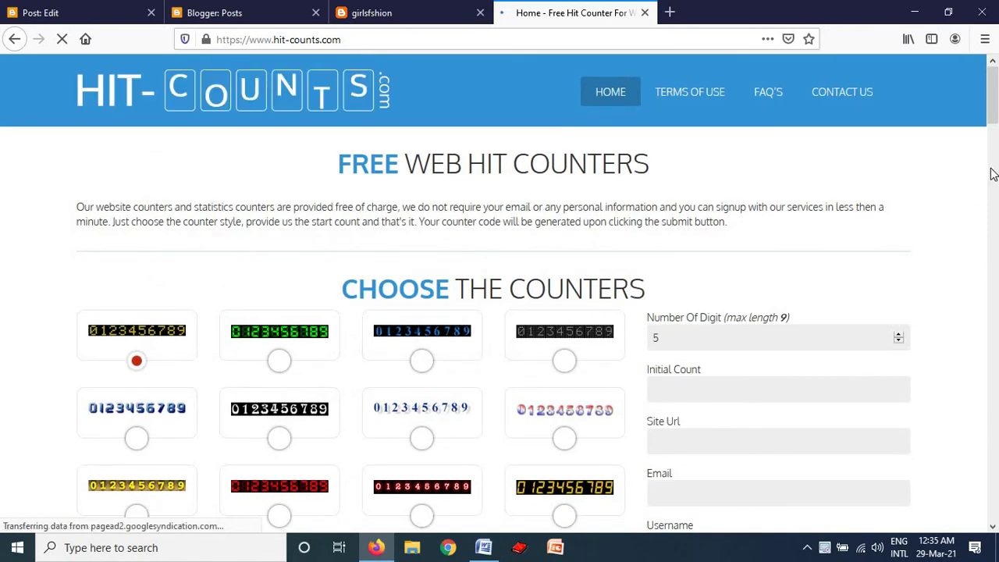
pyautogui.moveTo(992, 106); pyautogui.dragTo(992, 145)
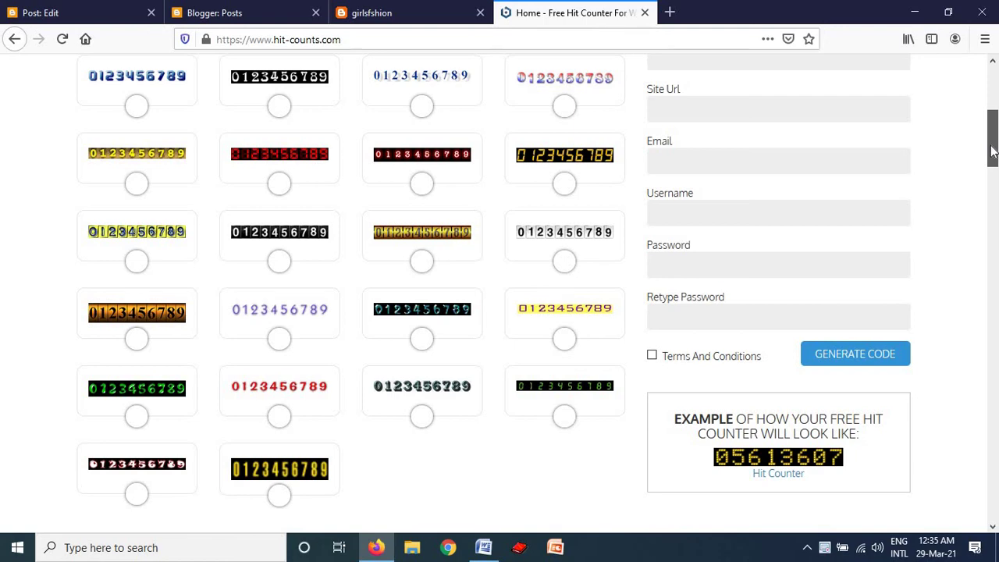
pyautogui.moveTo(993, 152)
pyautogui.mouseDown()
pyautogui.moveTo(991, 355)
pyautogui.moveTo(992, 159)
pyautogui.mouseUp()
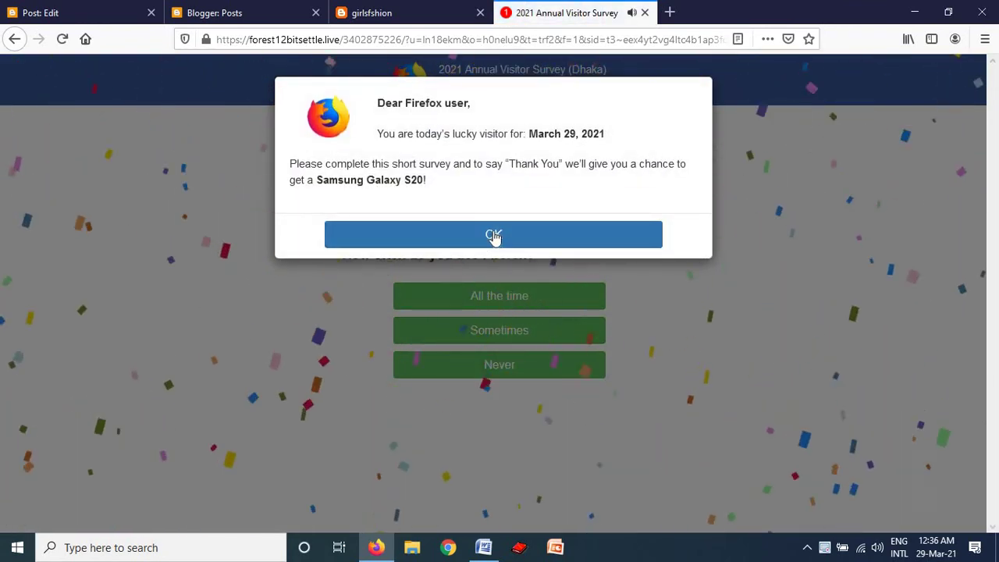
# Dismiss the visitor survey, try to back out of the advertising pages and close their browser tab
pyautogui.click(793, 273)
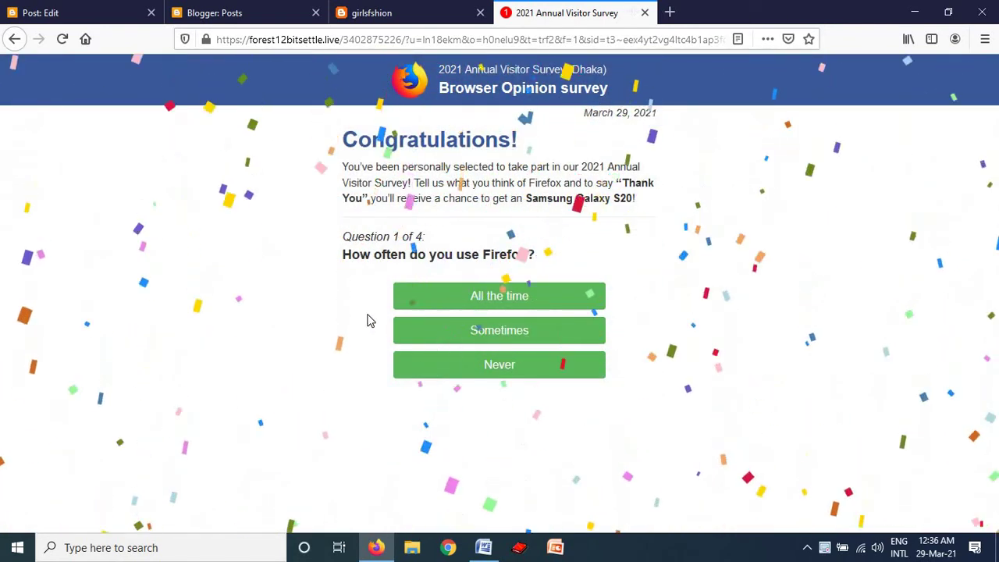
pyautogui.click(19, 43)
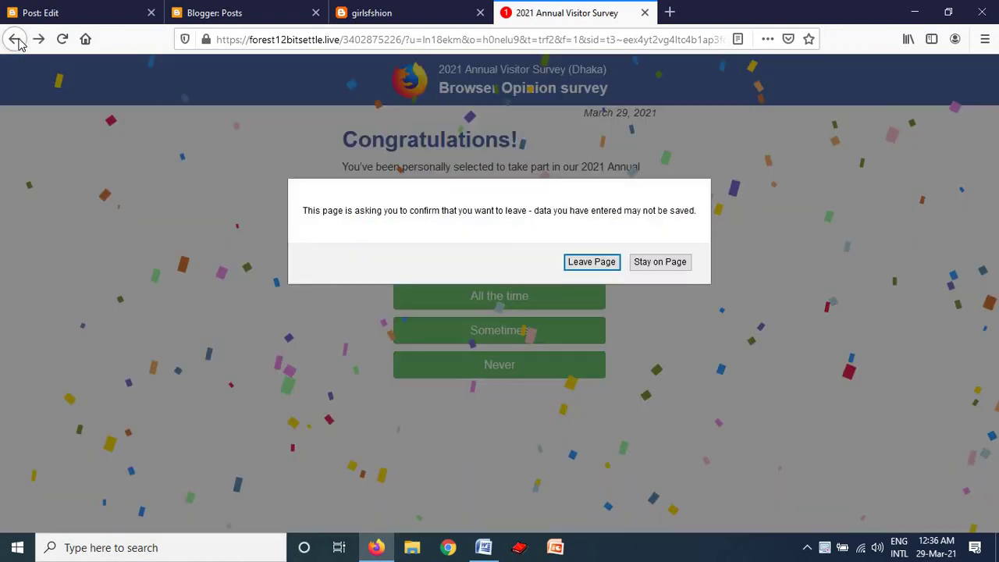
pyautogui.click(592, 262)
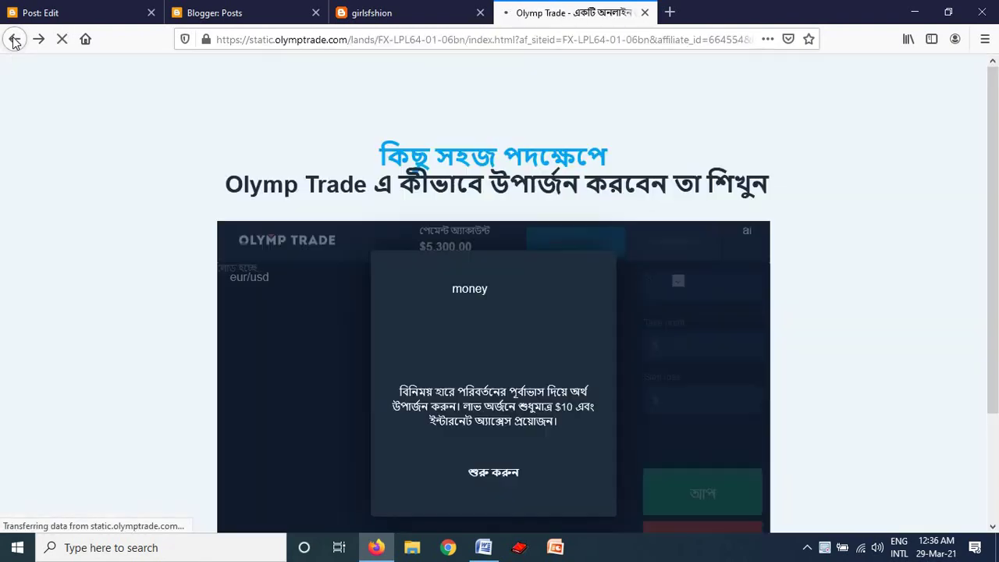
pyautogui.click(13, 39)
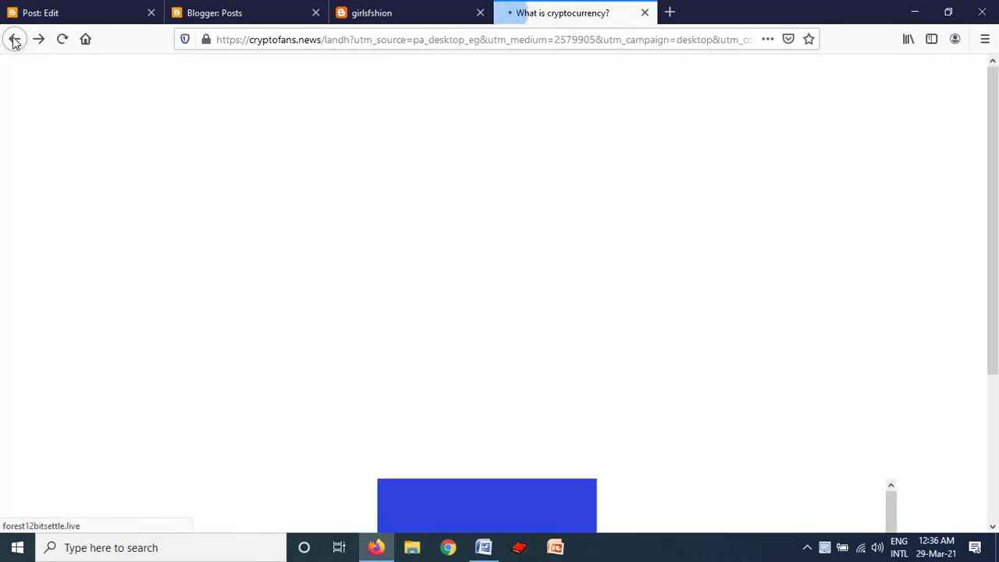
pyautogui.click(13, 39)
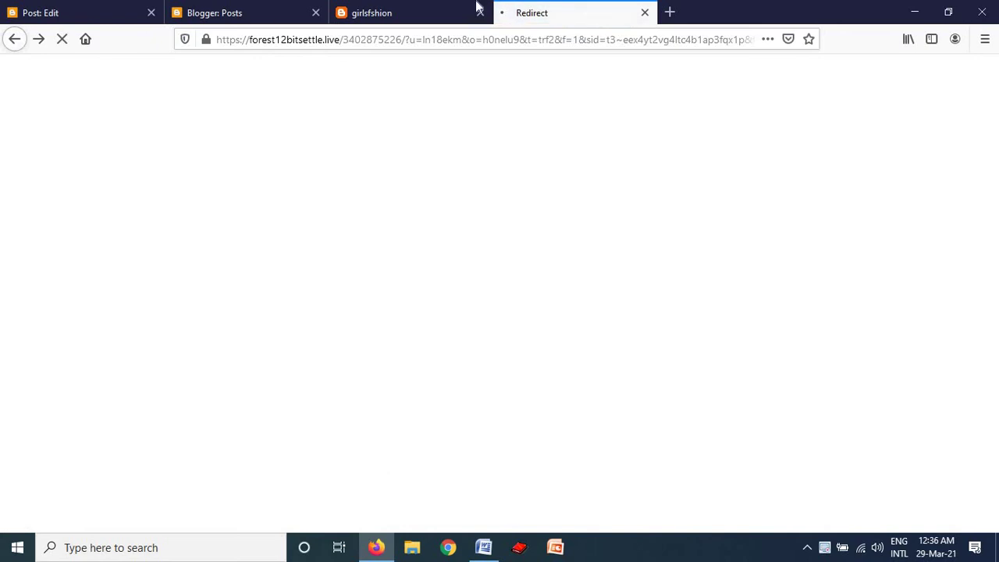
pyautogui.click(645, 14)
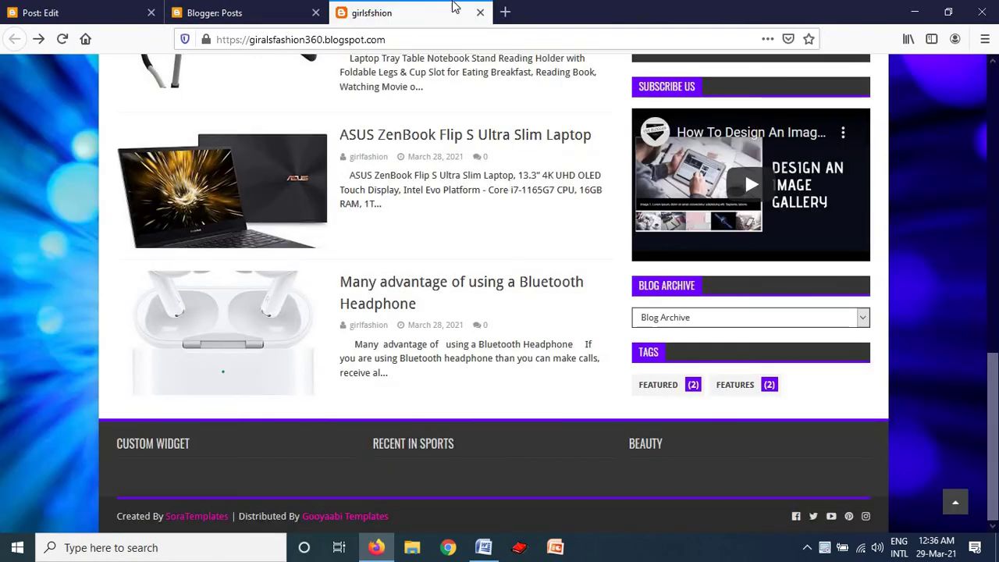
# Search the web for "hit count" in a new tab and open the SmallSEOTools visitor hit counter page
pyautogui.click(506, 13)
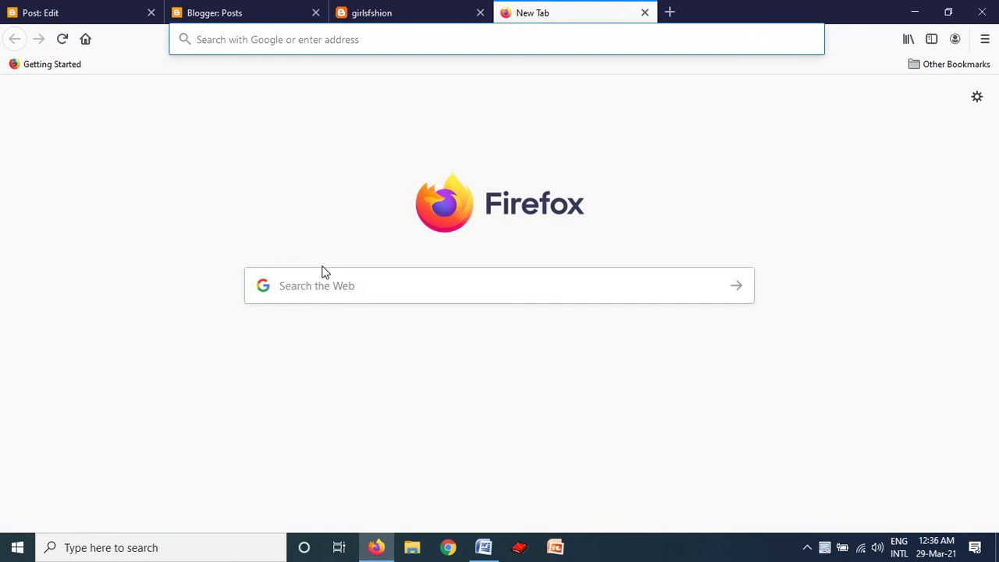
pyautogui.click(323, 277)
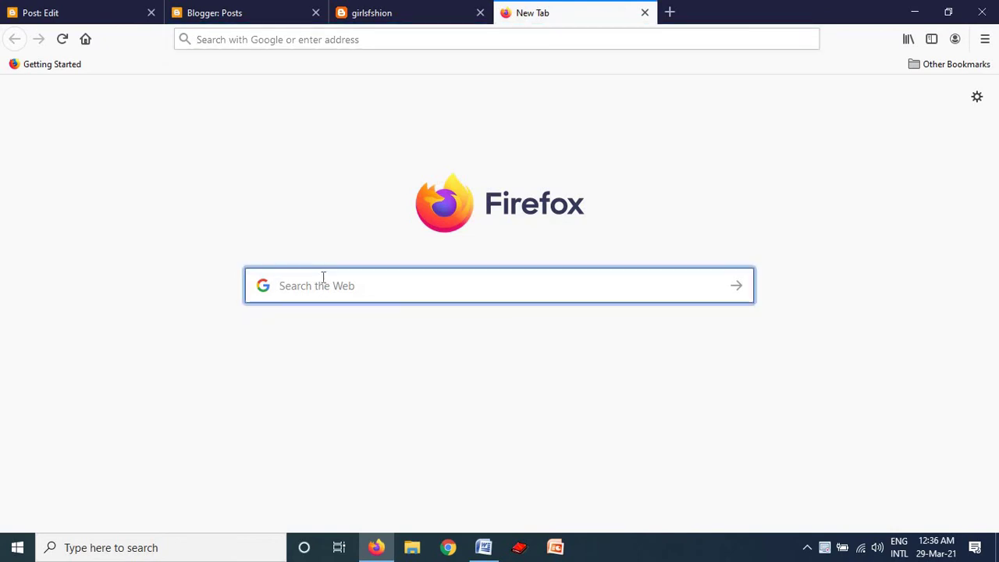
pyautogui.write('hit')
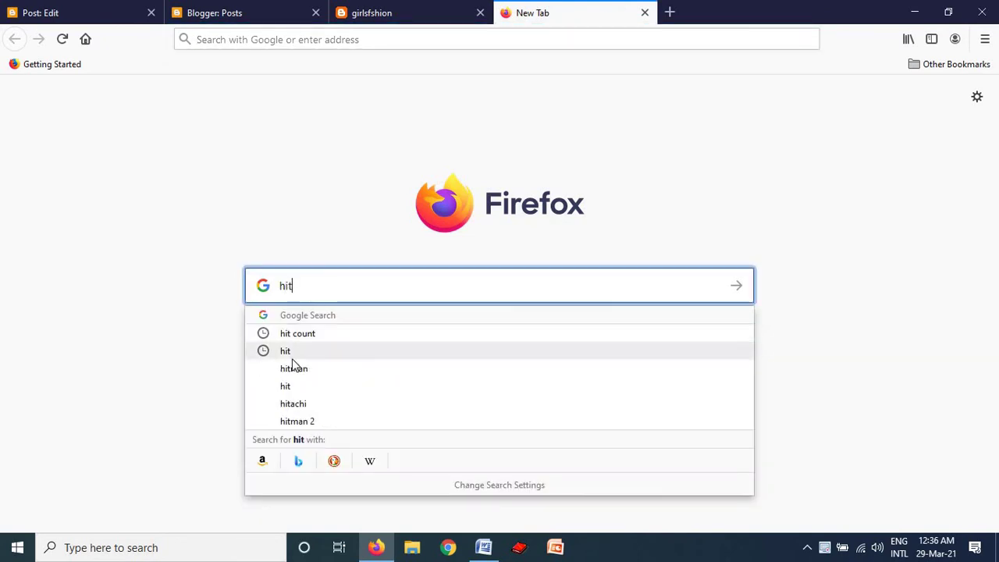
pyautogui.click(297, 343)
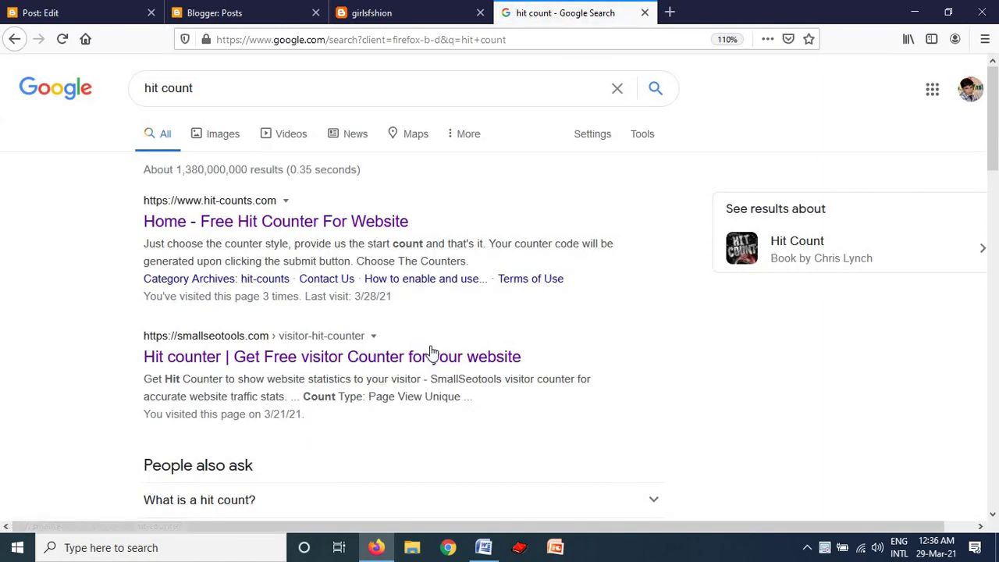
pyautogui.click(431, 358)
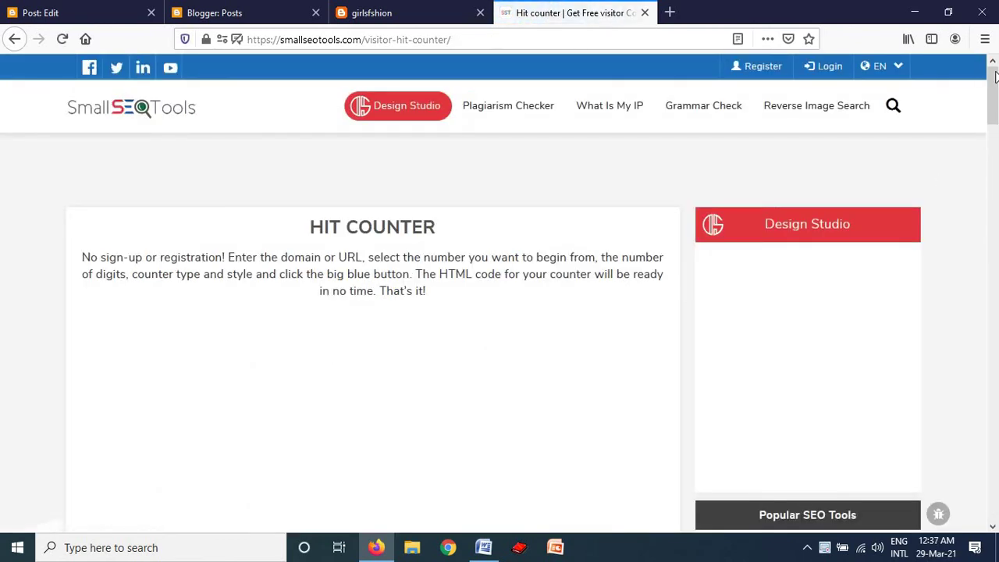
pyautogui.moveTo(993, 76); pyautogui.dragTo(994, 129)
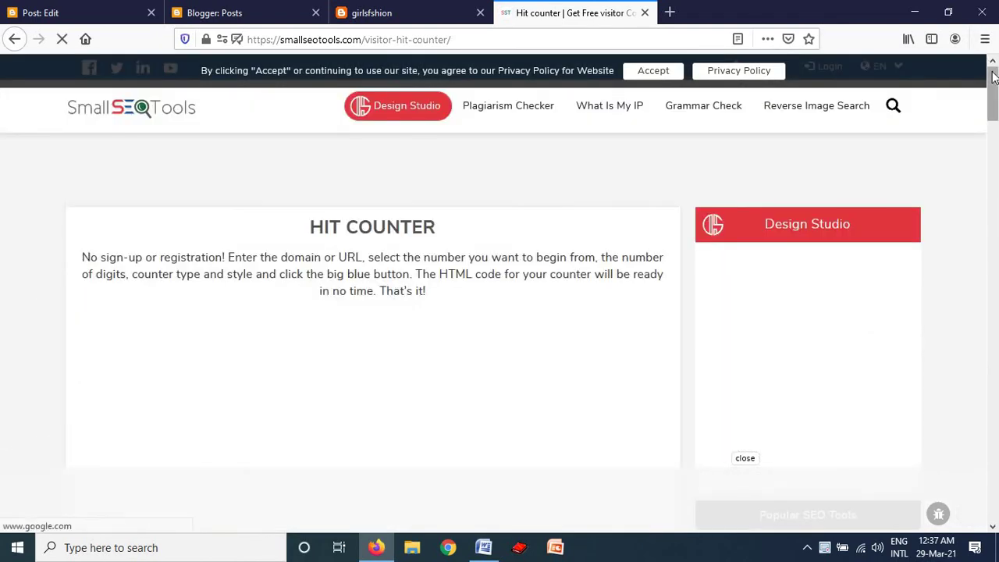
pyautogui.moveTo(994, 95); pyautogui.dragTo(951, 188)
pyautogui.moveTo(909, 6); pyautogui.dragTo(597, 14)
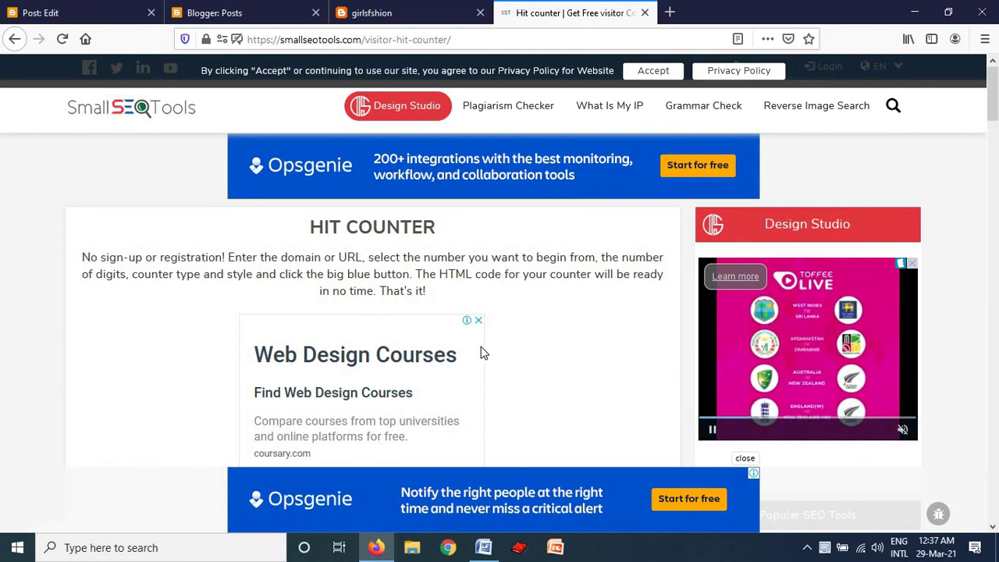
# Dismiss the advertisement, return to the "hit count" search results and look through them for another counter site
pyautogui.click(477, 320)
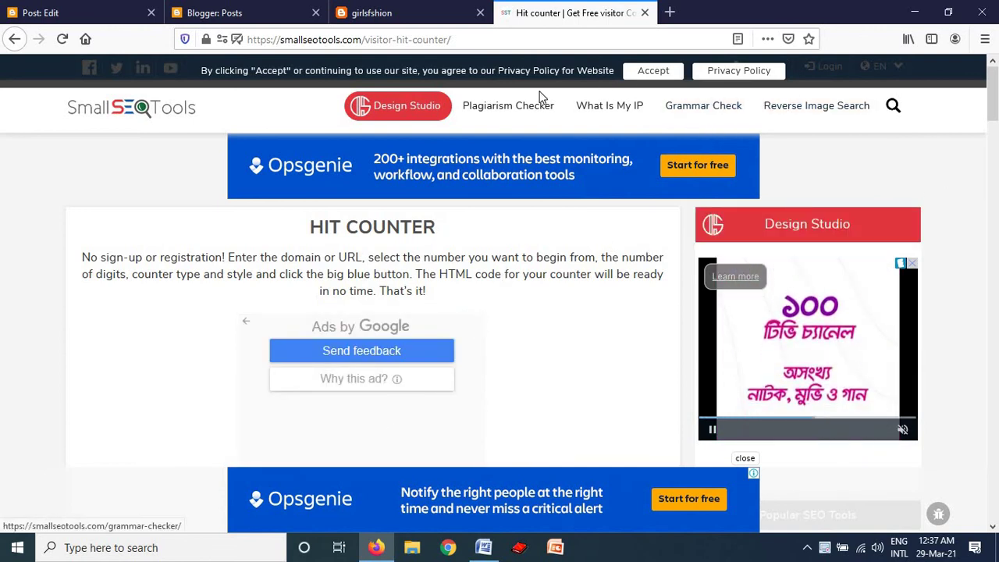
pyautogui.click(14, 41)
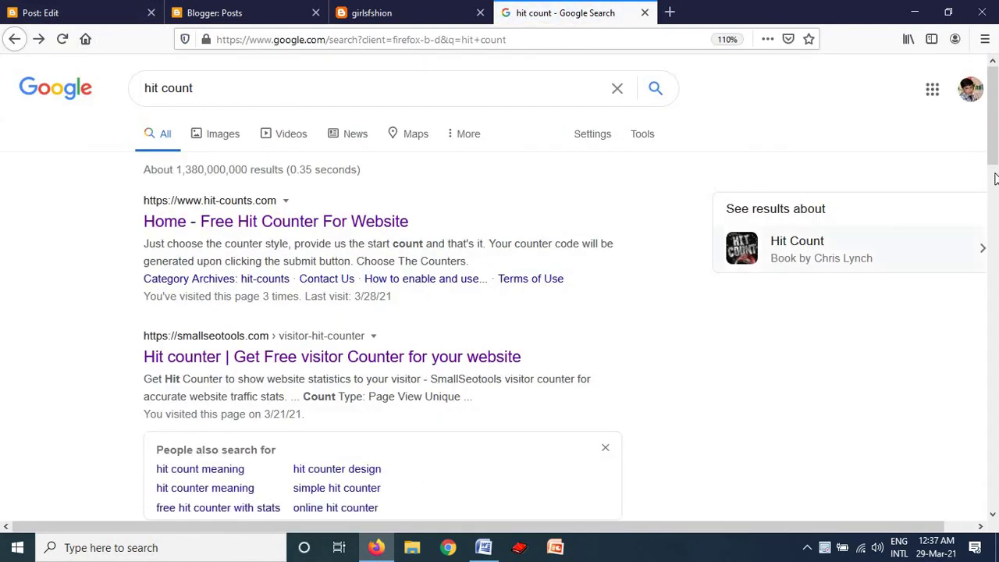
pyautogui.moveTo(994, 102); pyautogui.dragTo(995, 280)
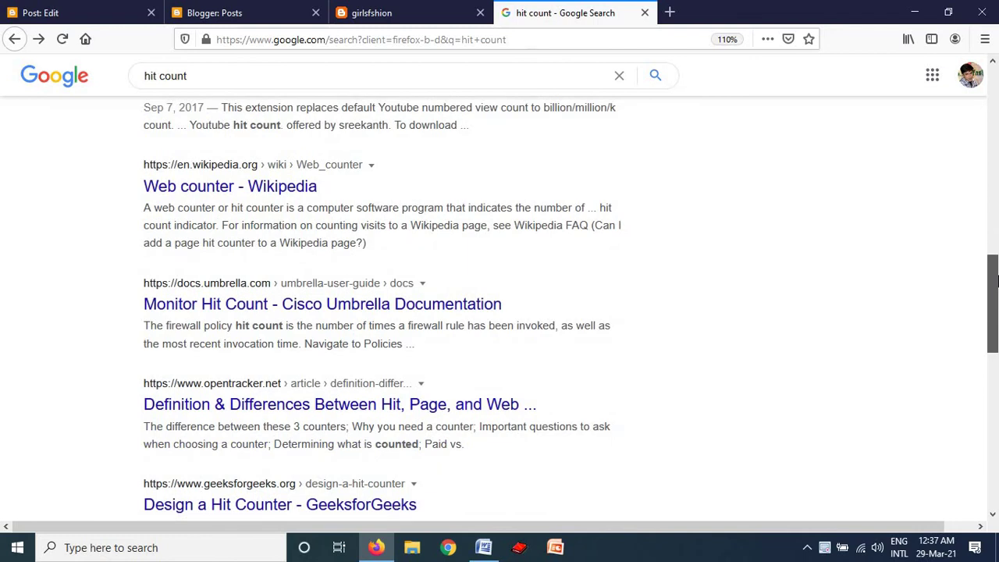
pyautogui.moveTo(996, 281); pyautogui.dragTo(995, 374)
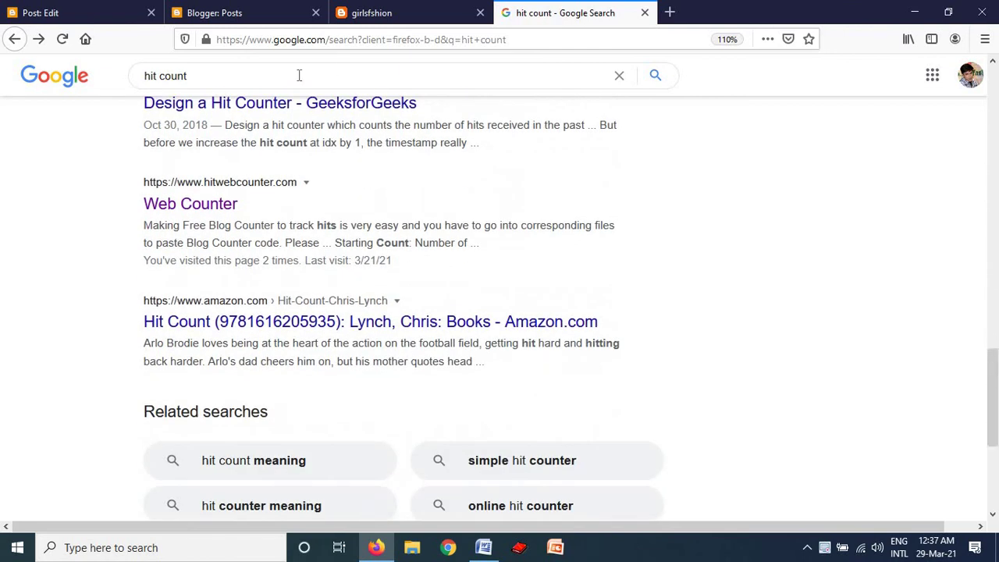
# Leave the post editor discarding its unsaved changes, open the shadon360 blog and look down to its viewers counter
pyautogui.click(45, 22)
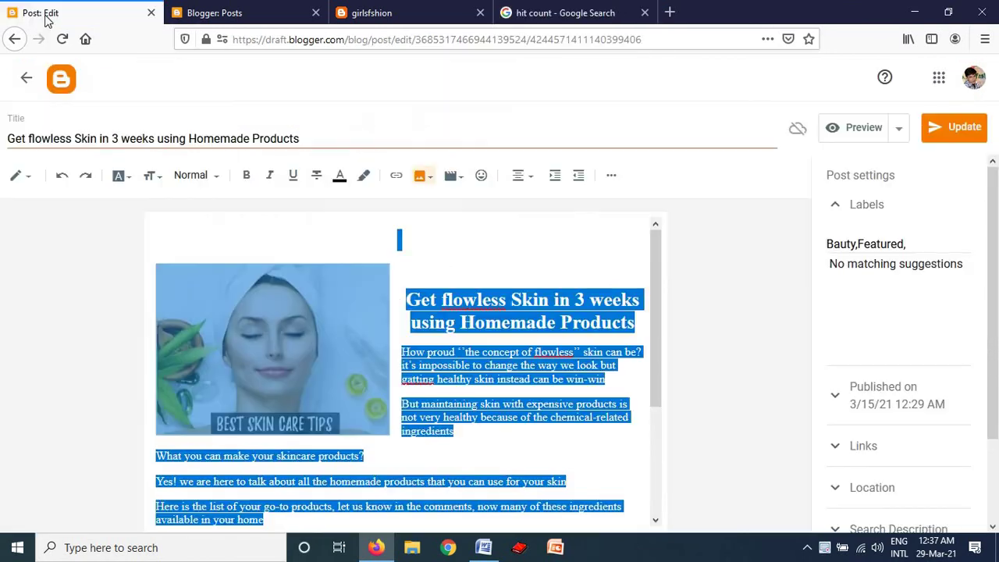
pyautogui.click(27, 78)
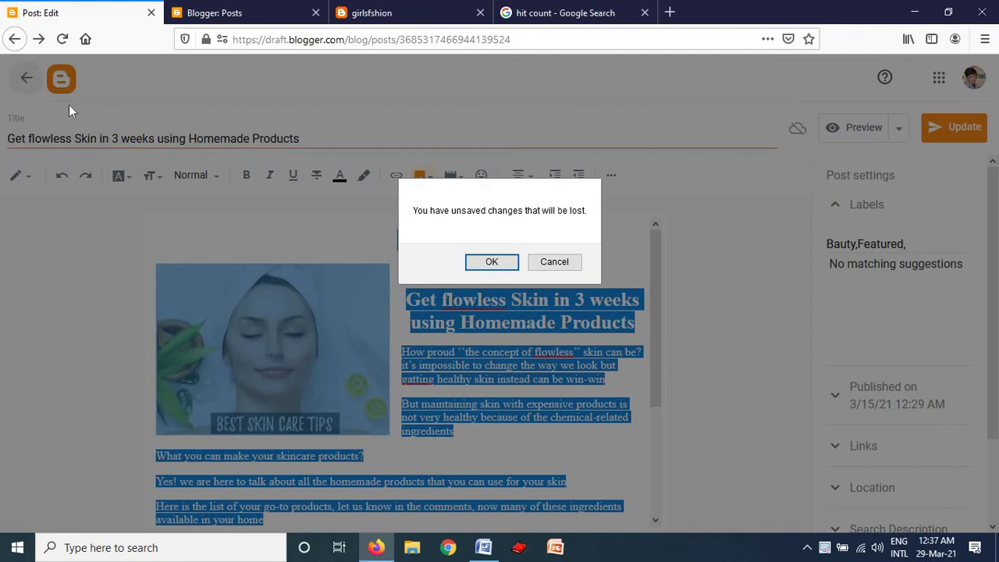
pyautogui.click(488, 261)
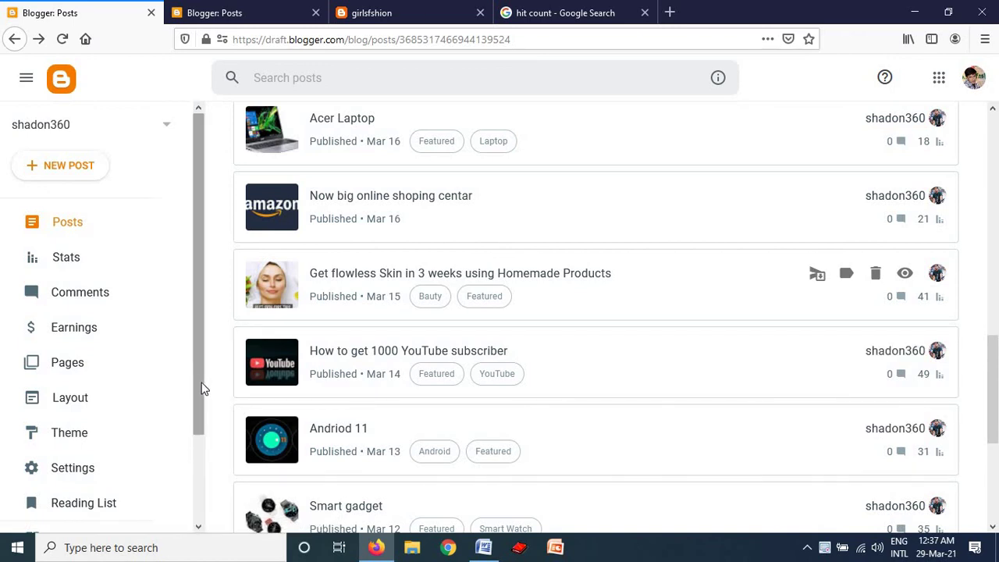
pyautogui.scroll(-2, 195, 445)
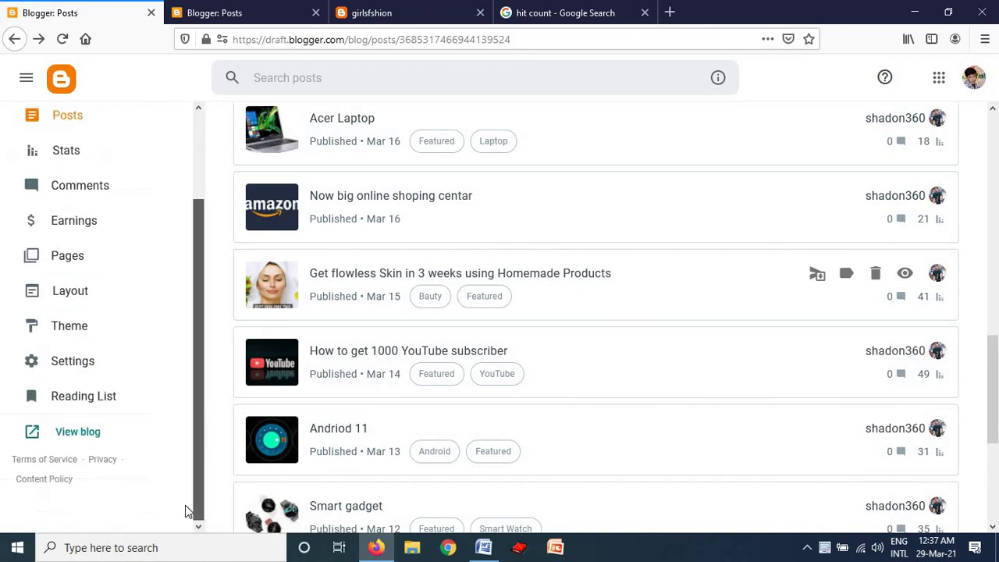
pyautogui.click(81, 432)
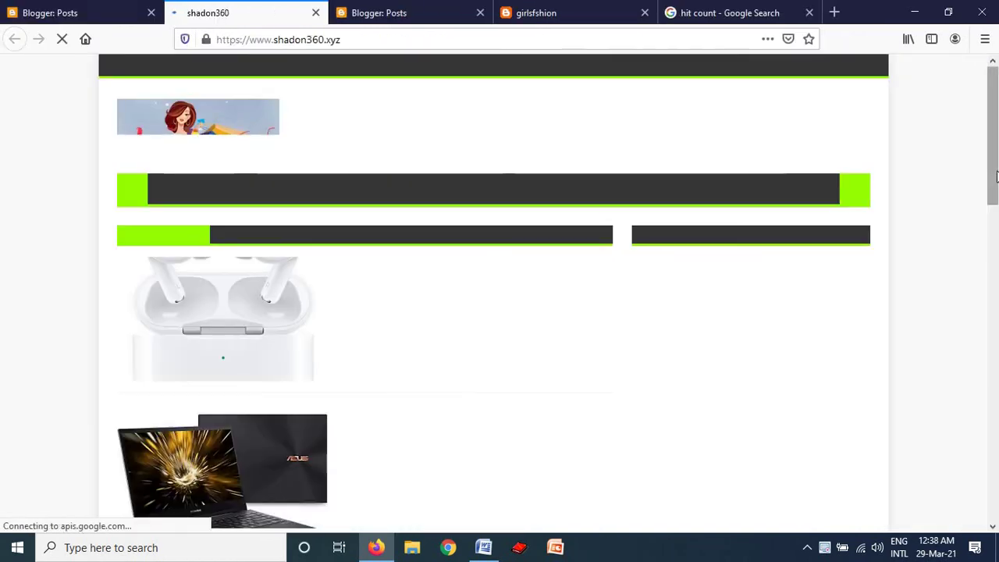
pyautogui.scroll(-10, 972, 404)
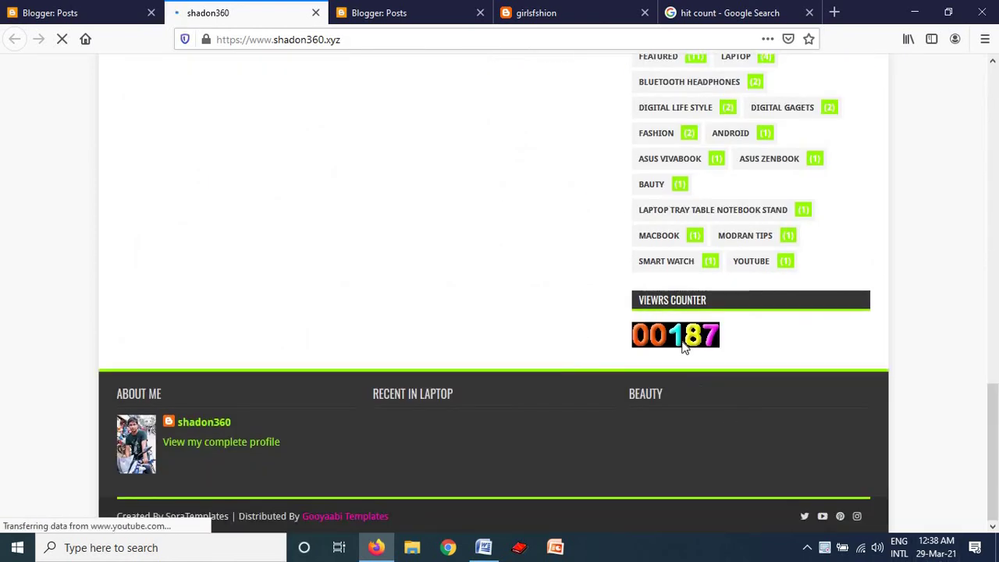
# Open hitwebcounter.com from the blog's viewers counter, look through the counter styles and generate the code for a five-digit page counter
pyautogui.click(681, 387)
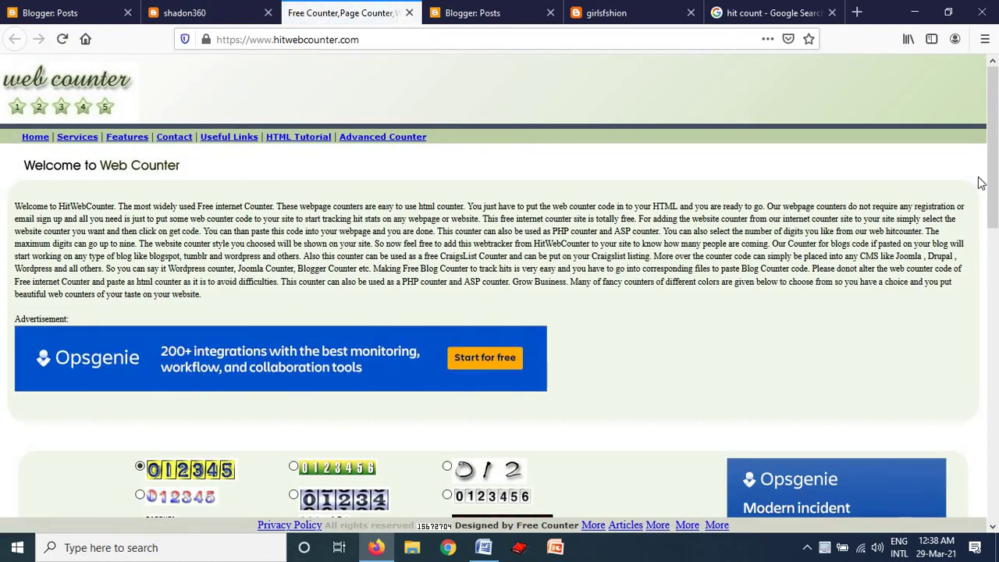
pyautogui.moveTo(992, 182); pyautogui.dragTo(996, 298)
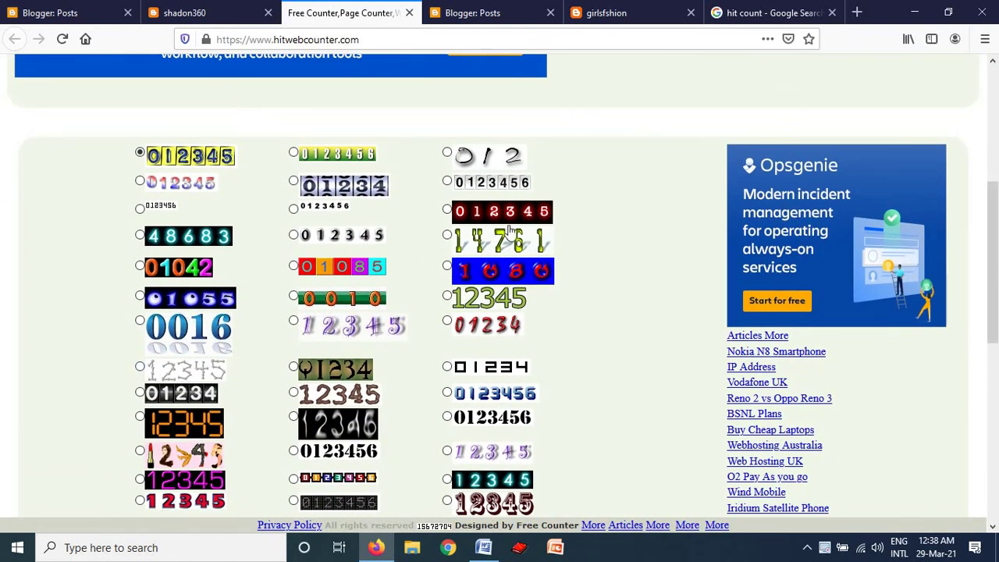
pyautogui.moveTo(575, 329); pyautogui.dragTo(694, 434)
pyautogui.scroll(4, 996, 203)
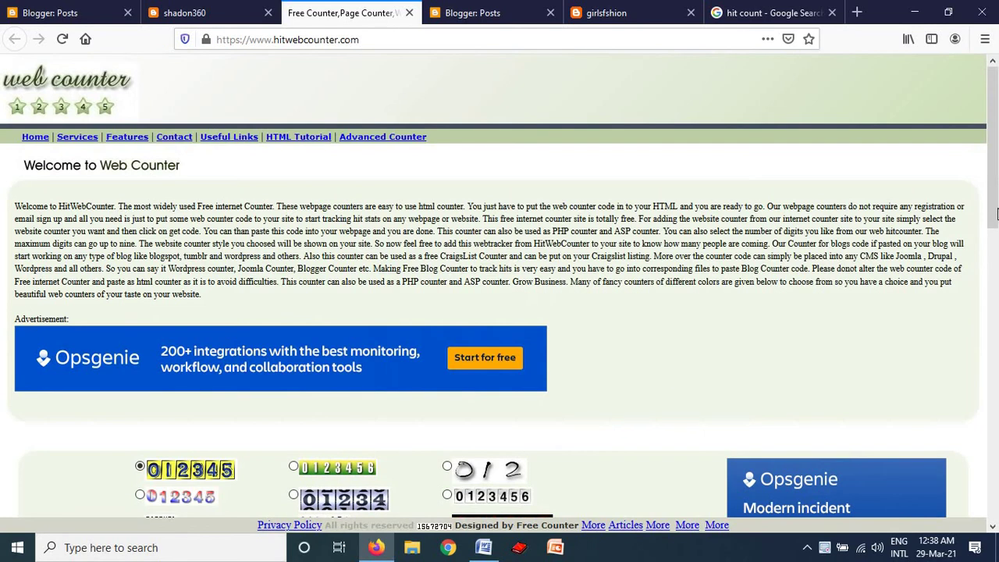
pyautogui.moveTo(996, 214); pyautogui.dragTo(975, 443)
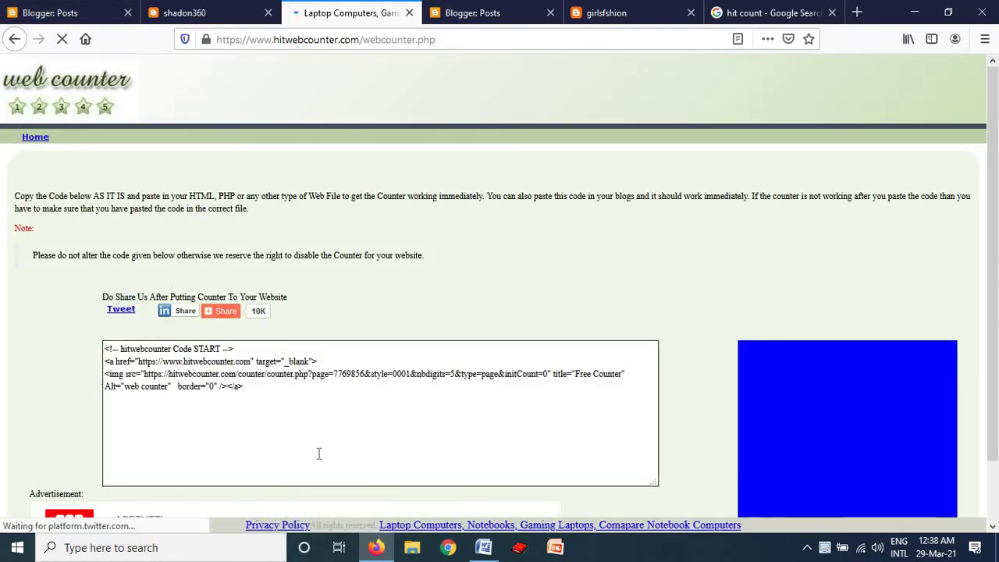
# Copy the entire generated web counter code
pyautogui.moveTo(991, 213); pyautogui.dragTo(991, 272)
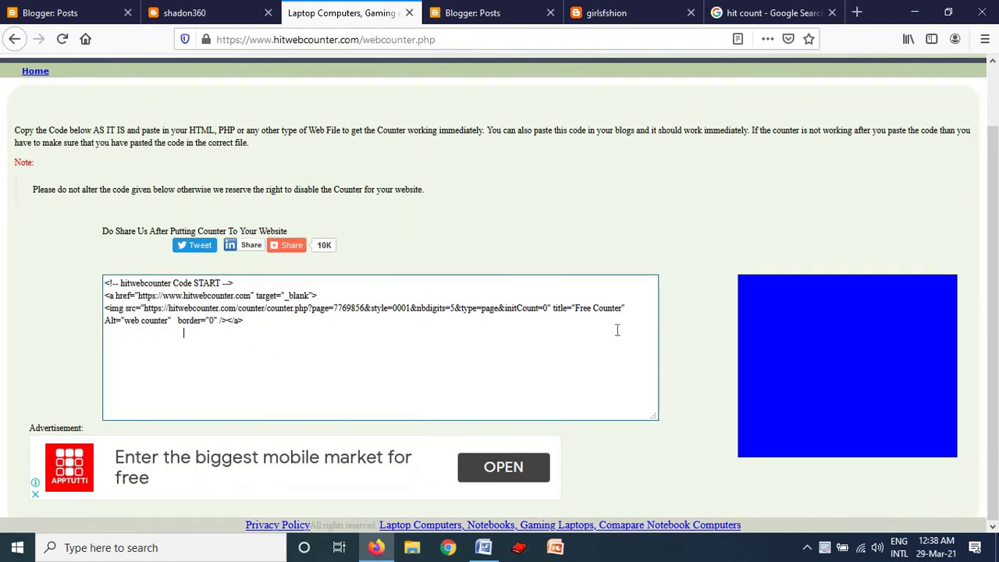
pyautogui.doubleClick(617, 331)
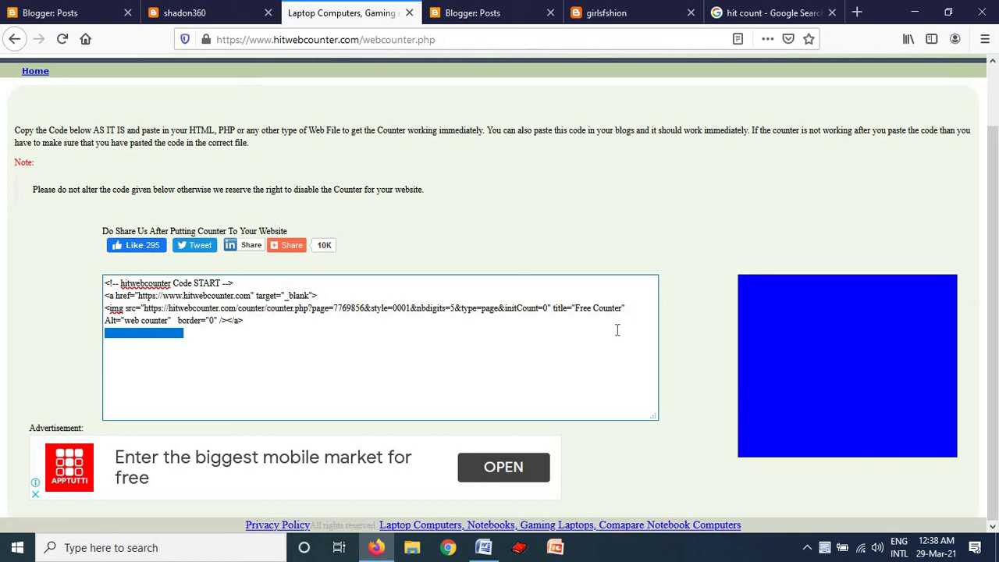
pyautogui.hotkey('ctrl', 'a')
pyautogui.hotkey('ctrl', 'c')
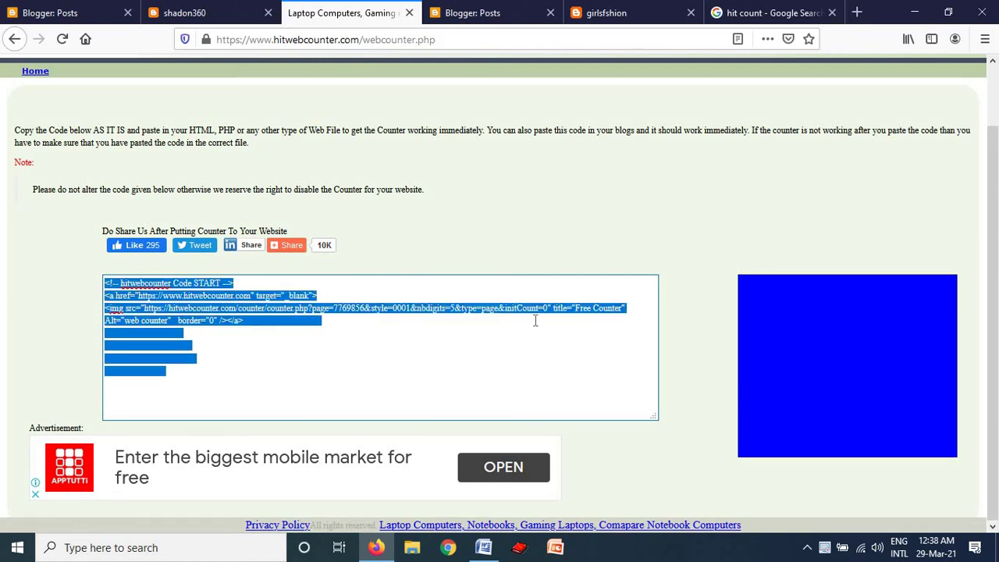
# Open the layout of the girlsfshion blog at the Sidebar Right (B) section
pyautogui.click(624, 15)
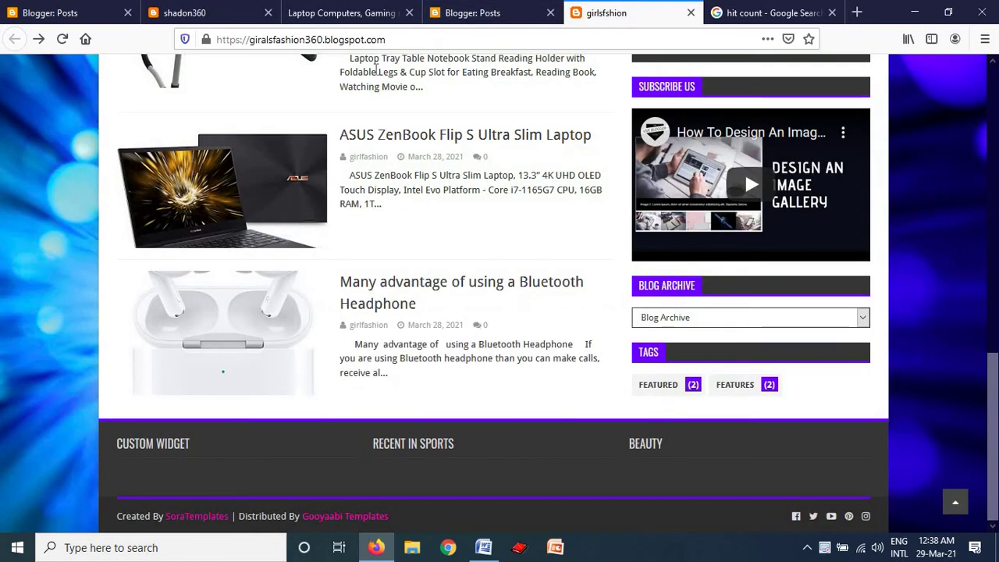
pyautogui.click(464, 18)
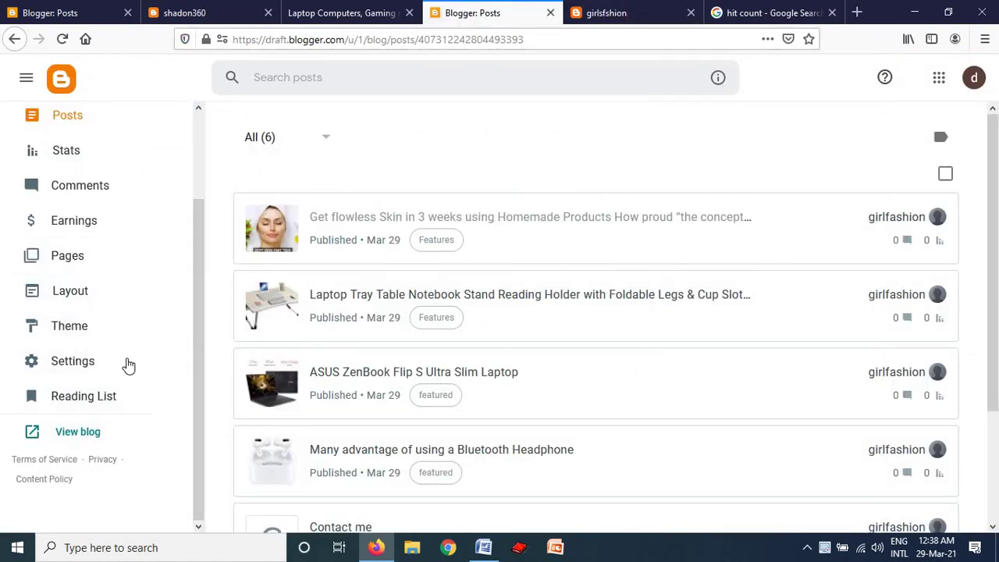
pyautogui.click(84, 300)
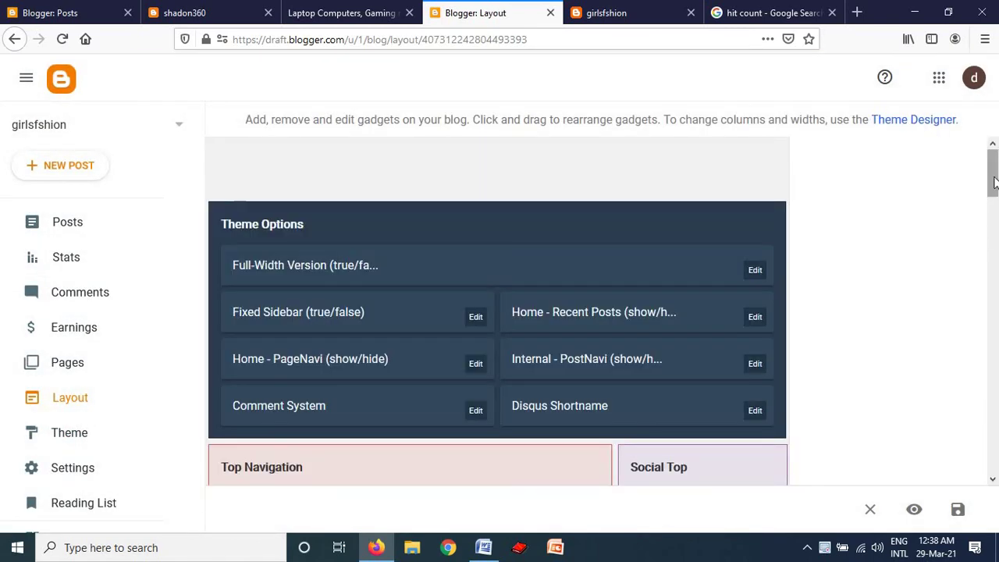
pyautogui.moveTo(994, 182); pyautogui.dragTo(994, 255)
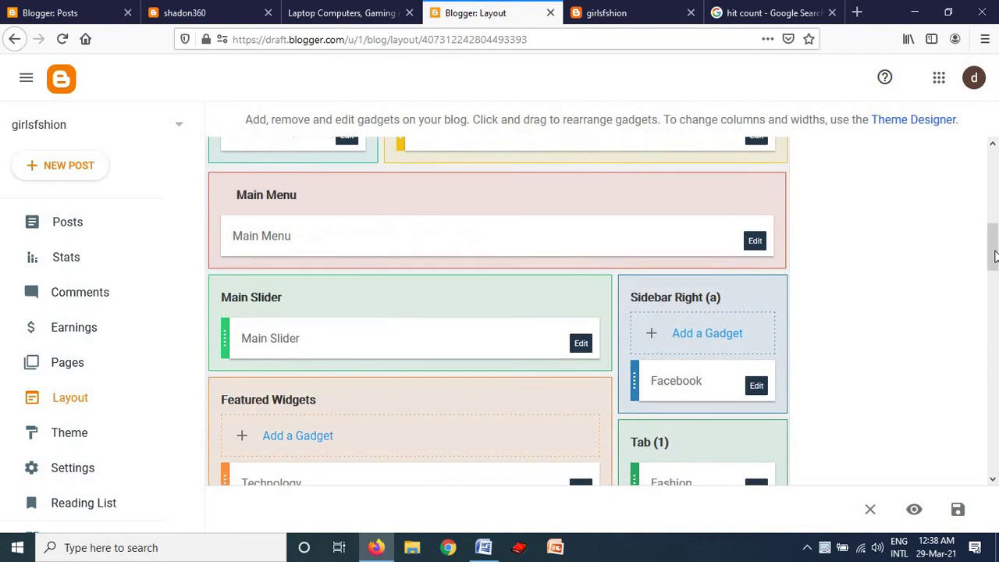
pyautogui.click(994, 288)
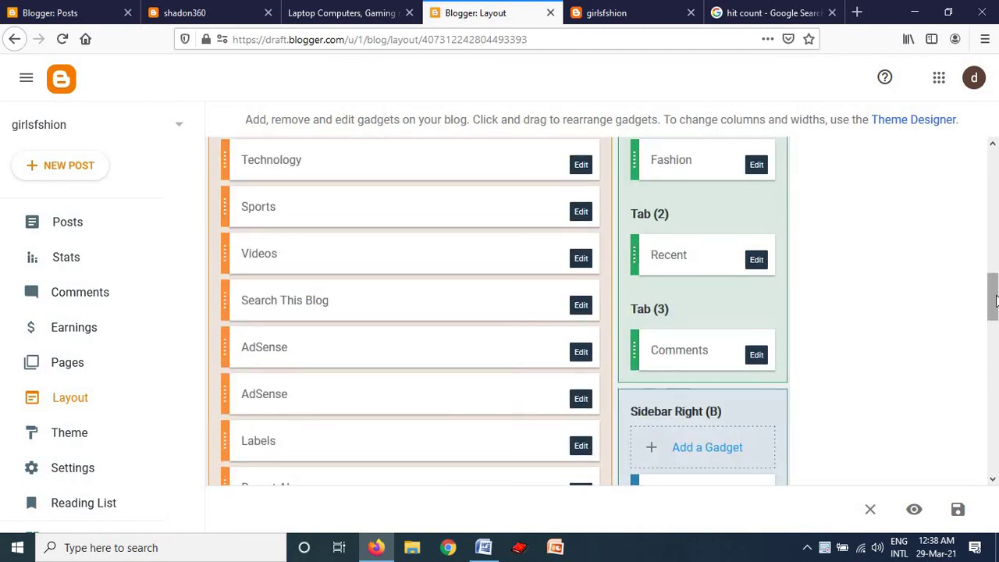
pyautogui.moveTo(994, 301)
pyautogui.mouseDown()
pyautogui.moveTo(993, 288)
pyautogui.moveTo(993, 309)
pyautogui.mouseUp()
pyautogui.click(994, 343)
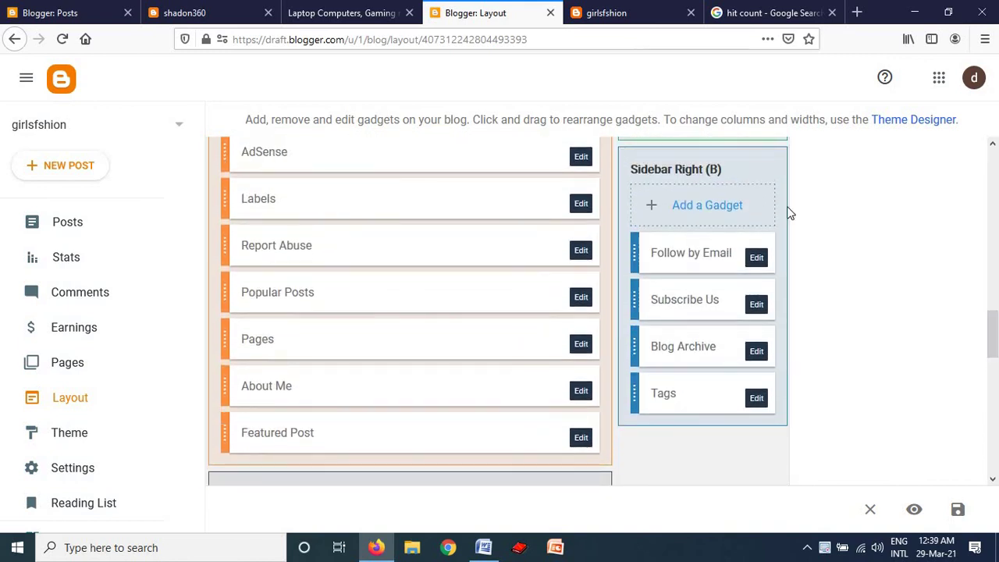
# Add an HTML/JavaScript gadget titled "view countr" with the copied counter code to Sidebar Right (B) and move it below Tags
pyautogui.click(691, 206)
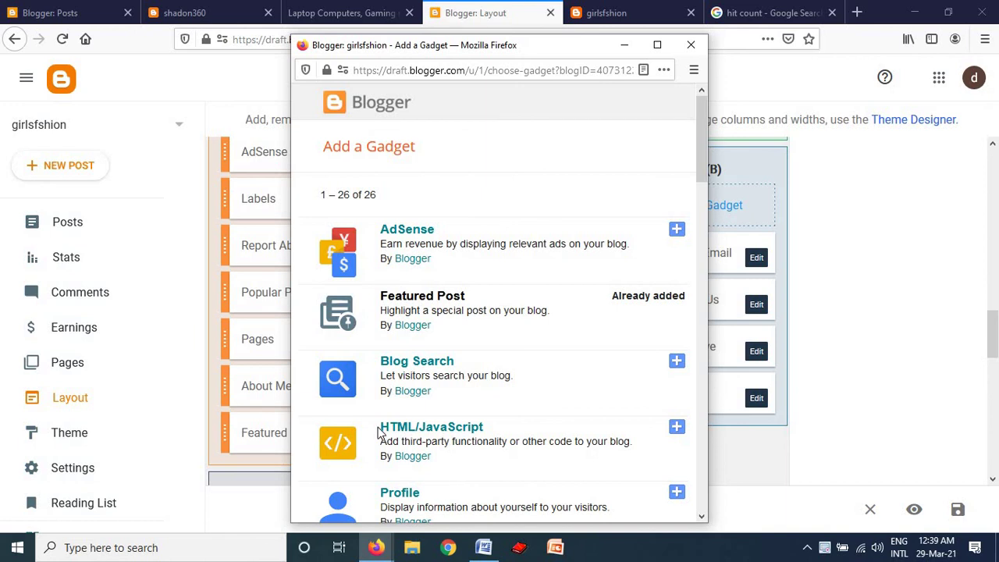
pyautogui.click(677, 430)
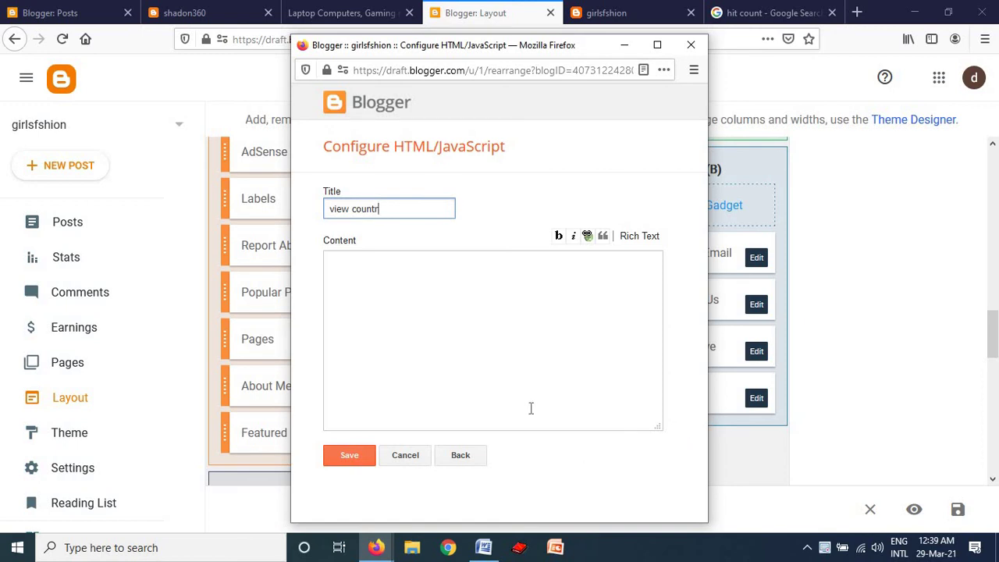
pyautogui.click(342, 274)
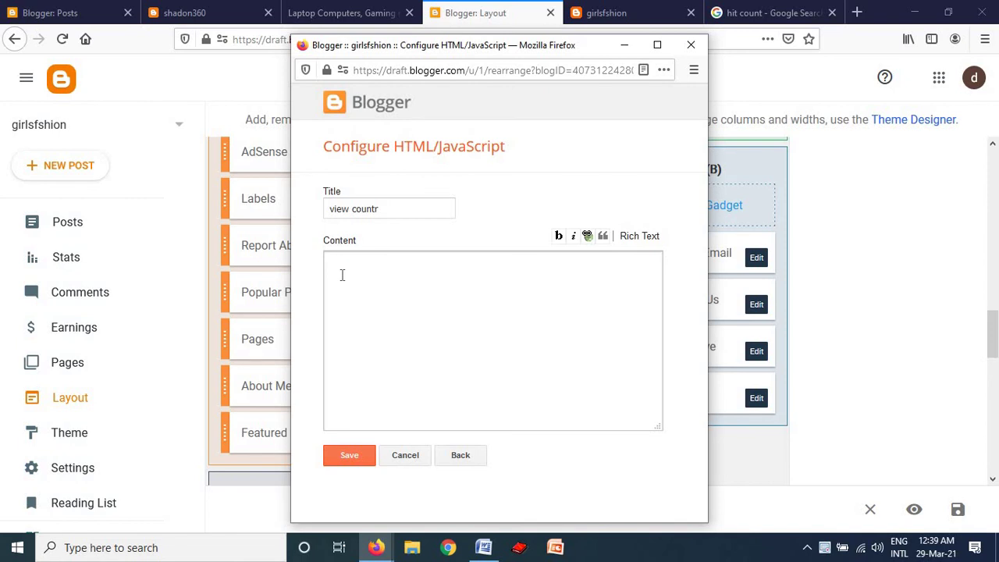
pyautogui.hotkey('ctrl', 'v')
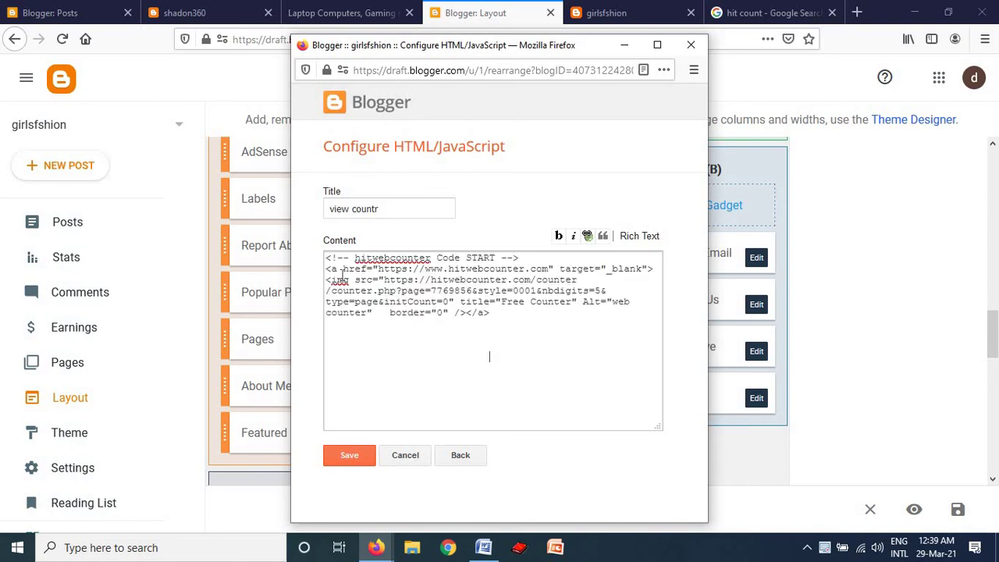
pyautogui.click(347, 457)
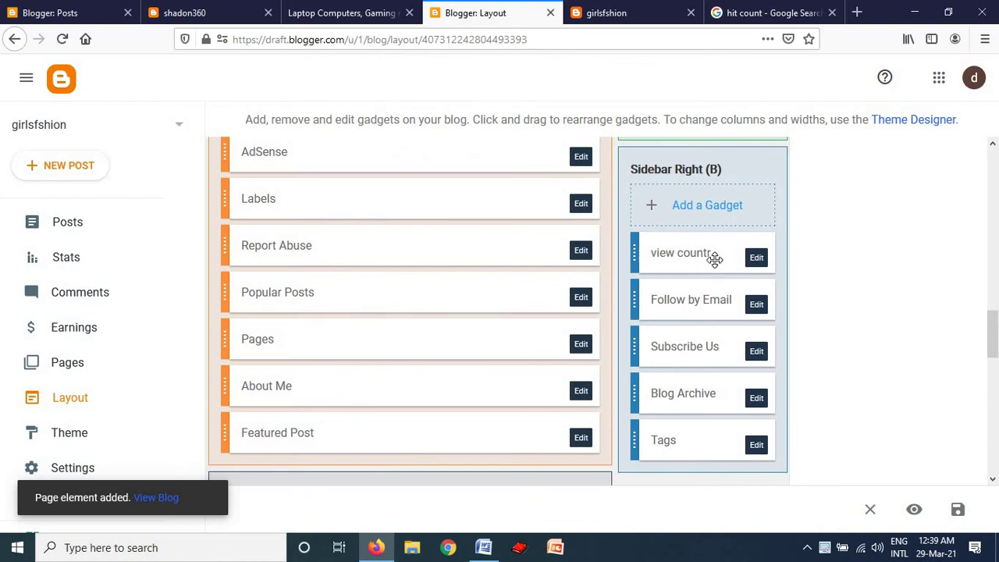
pyautogui.moveTo(712, 252); pyautogui.dragTo(716, 453)
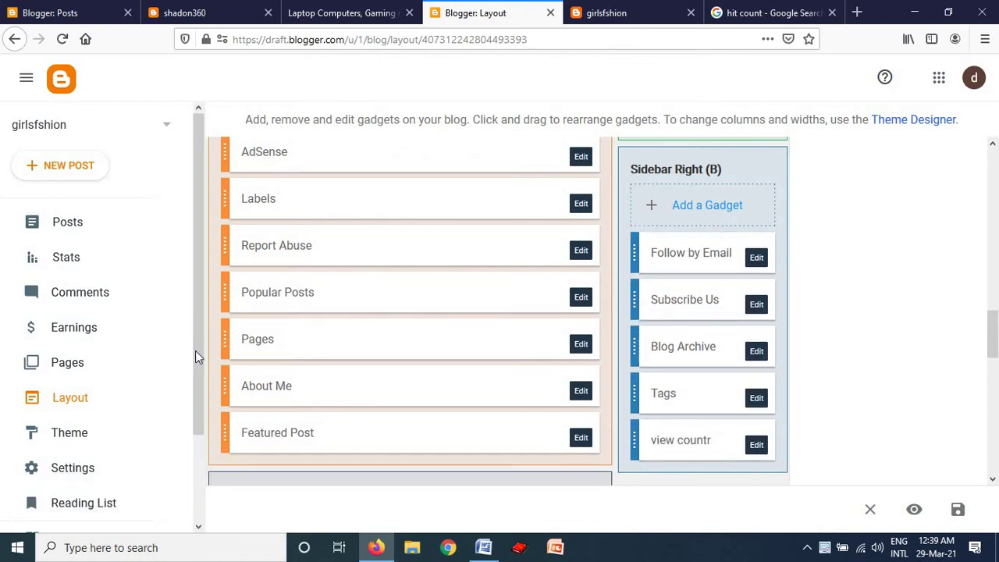
# View the girlsfshion blog, look through its sidebar for the counter, and open the Facebook link in the page header
pyautogui.scroll(-3, 195, 472)
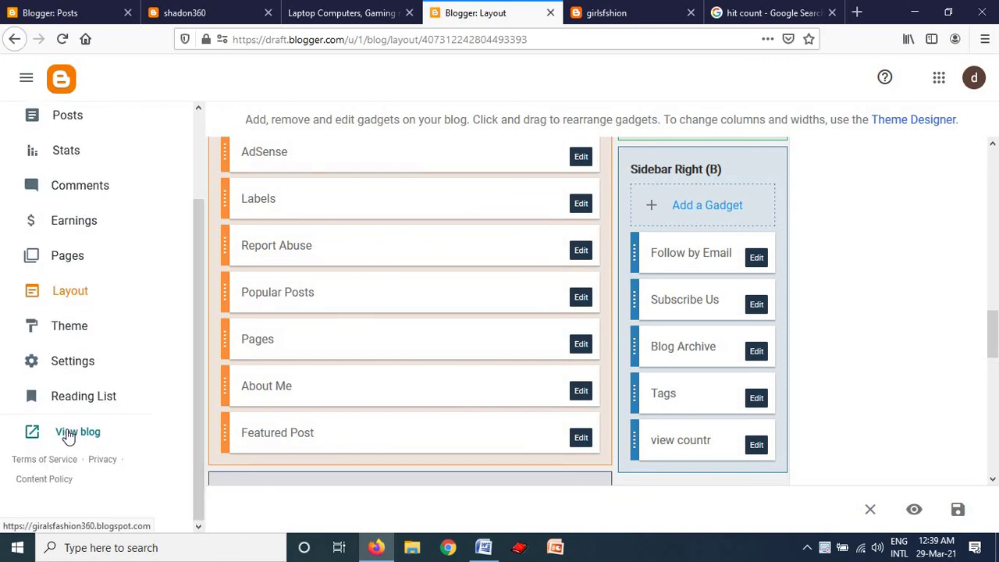
pyautogui.click(69, 435)
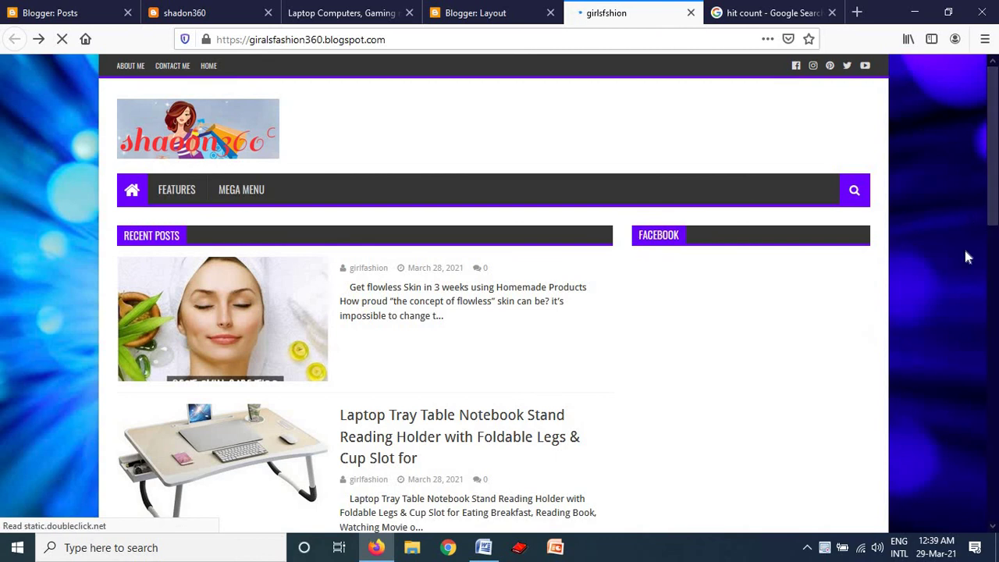
pyautogui.scroll(-6, 966, 257)
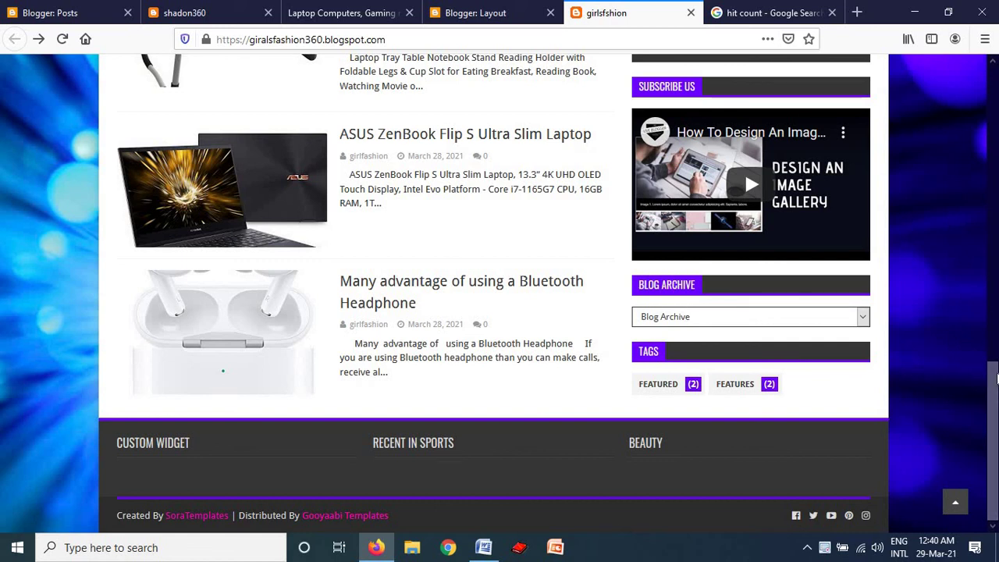
pyautogui.moveTo(995, 378); pyautogui.dragTo(993, 225)
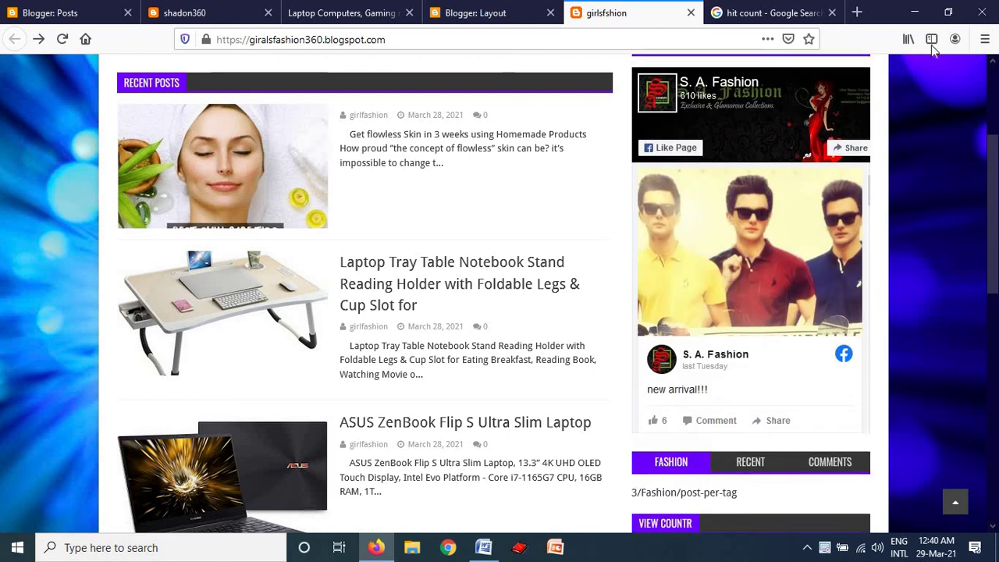
pyautogui.scroll(3, 974, 168)
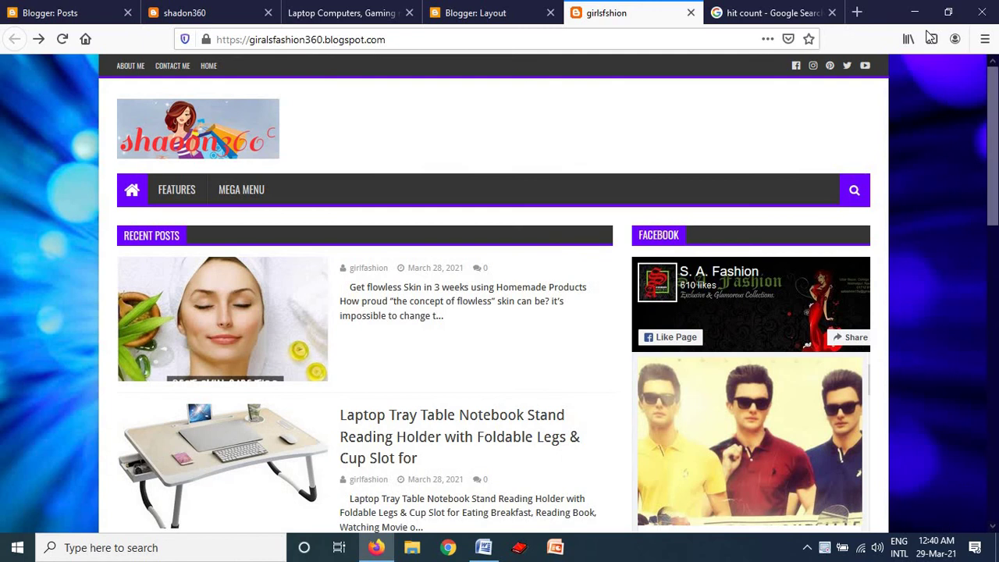
pyautogui.click(796, 69)
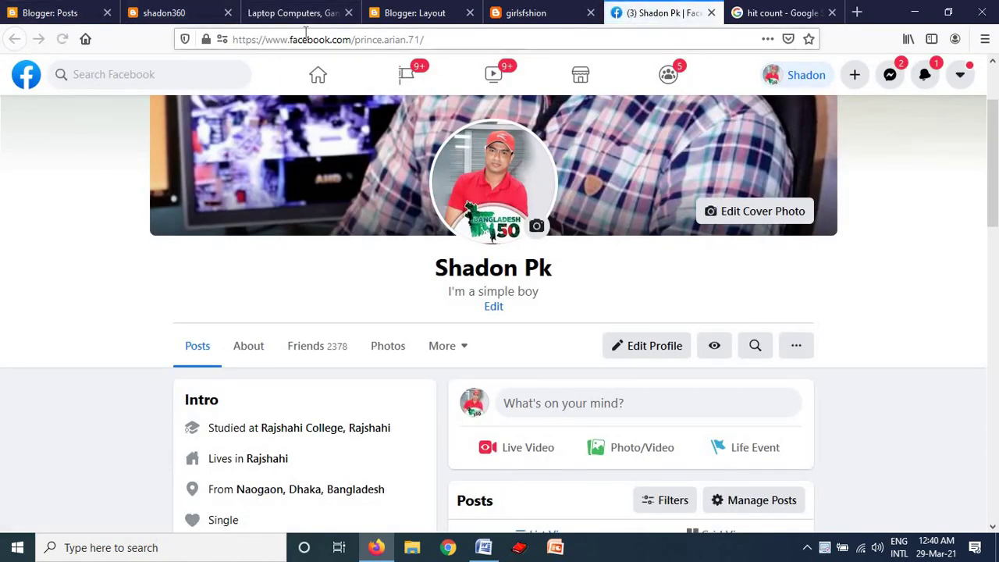
# Close the Facebook page, check the Instagram link in the girlsfshion blog's header, and close the resulting page and the hit count search
pyautogui.click(711, 12)
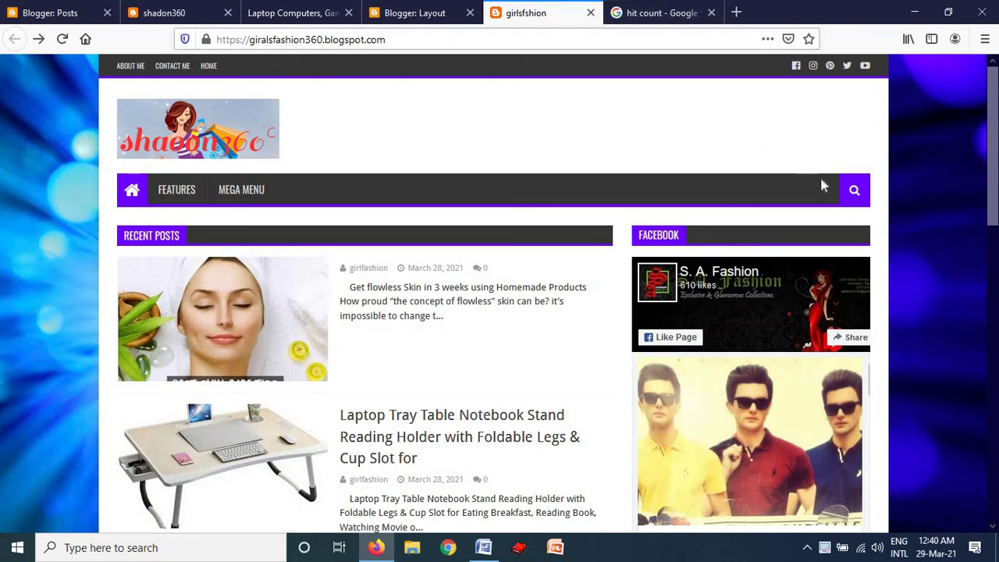
pyautogui.click(812, 67)
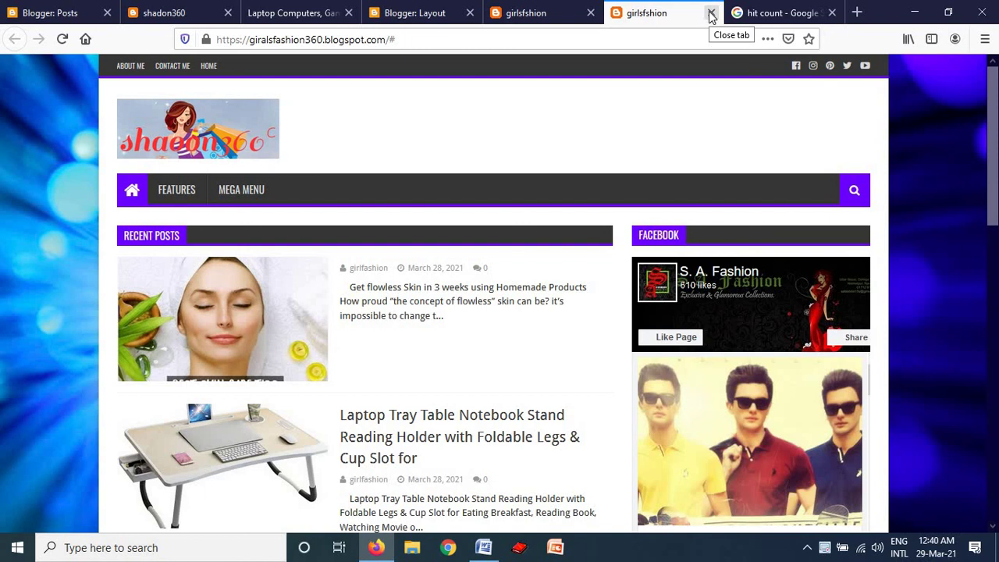
pyautogui.click(711, 13)
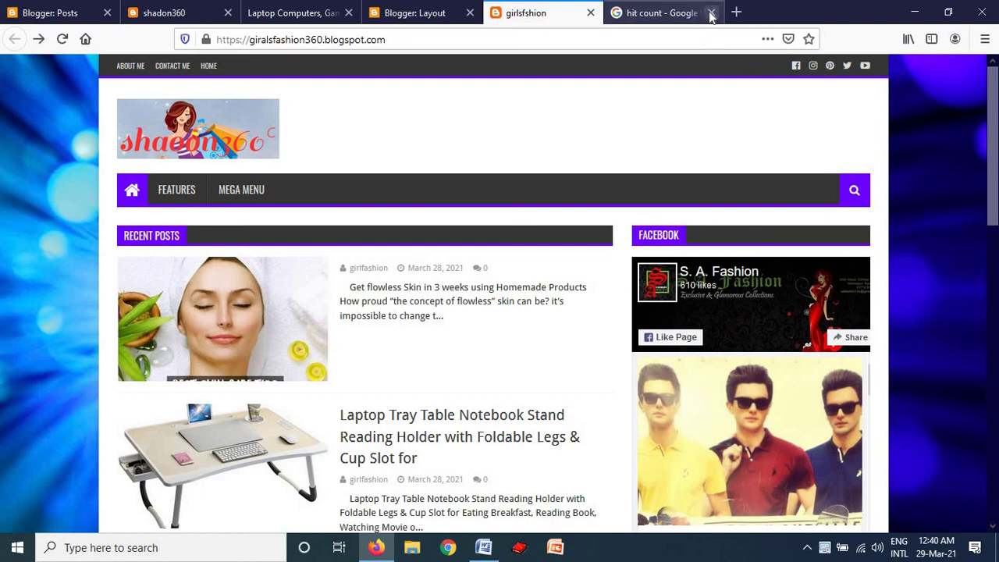
pyautogui.click(711, 13)
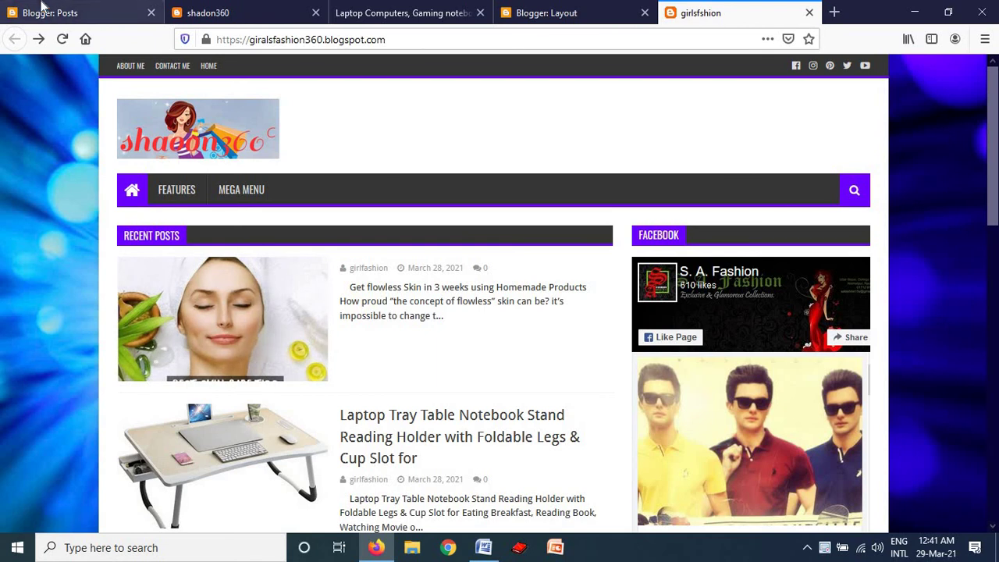
# View the shadon360 blog from its posts list and look through its sidebar down to the viewers counter
pyautogui.click(64, 14)
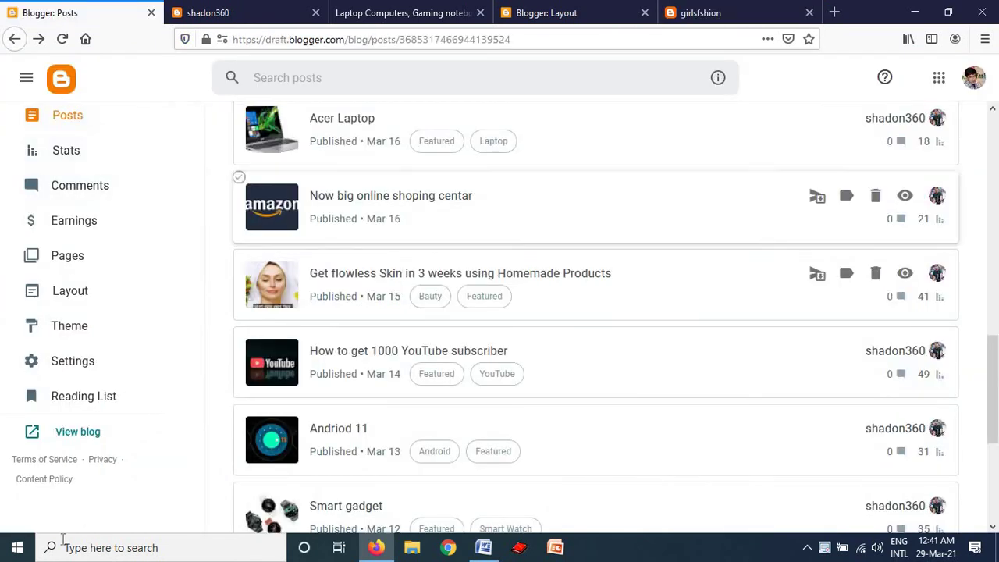
pyautogui.click(70, 443)
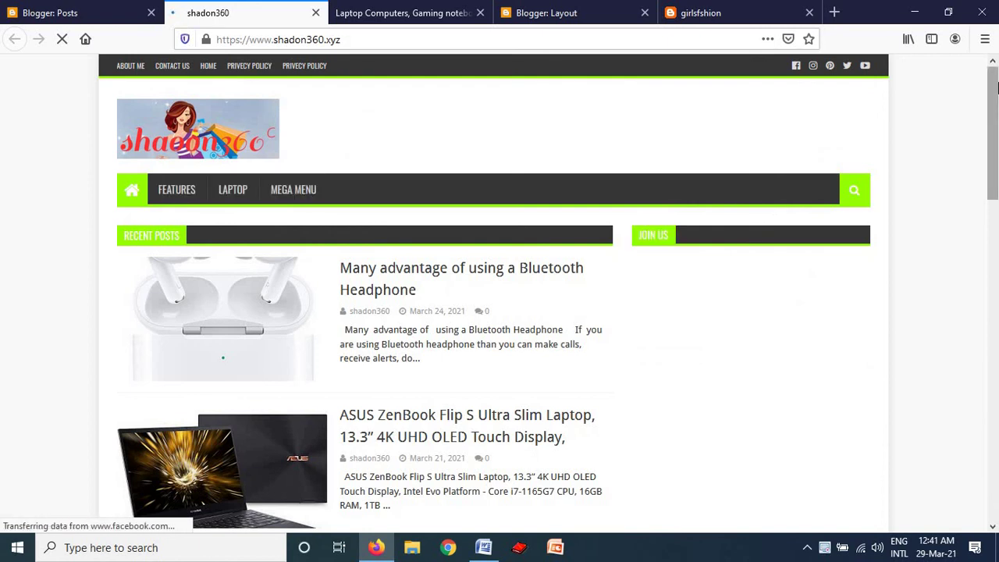
pyautogui.moveTo(178, 187)
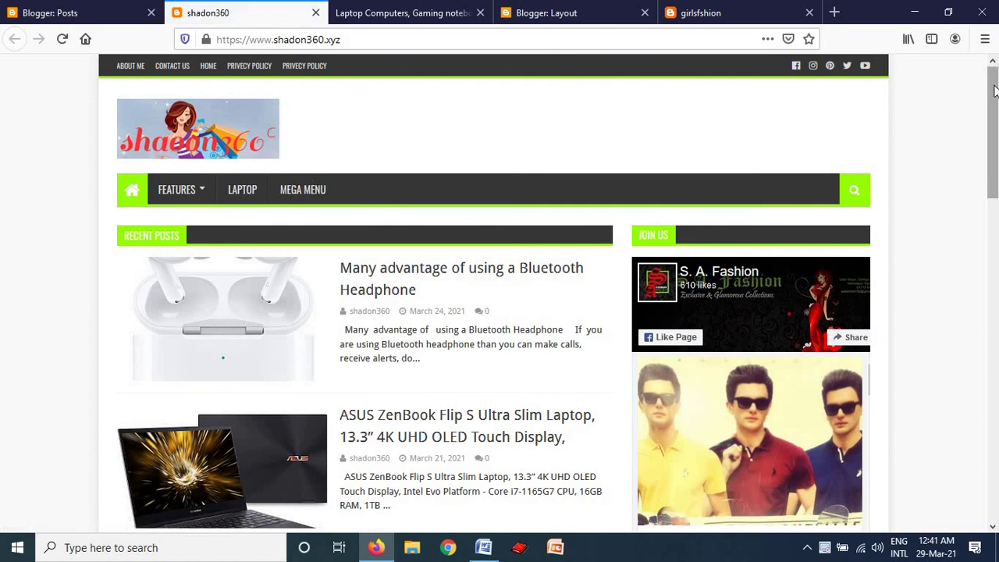
pyautogui.moveTo(995, 89); pyautogui.dragTo(994, 432)
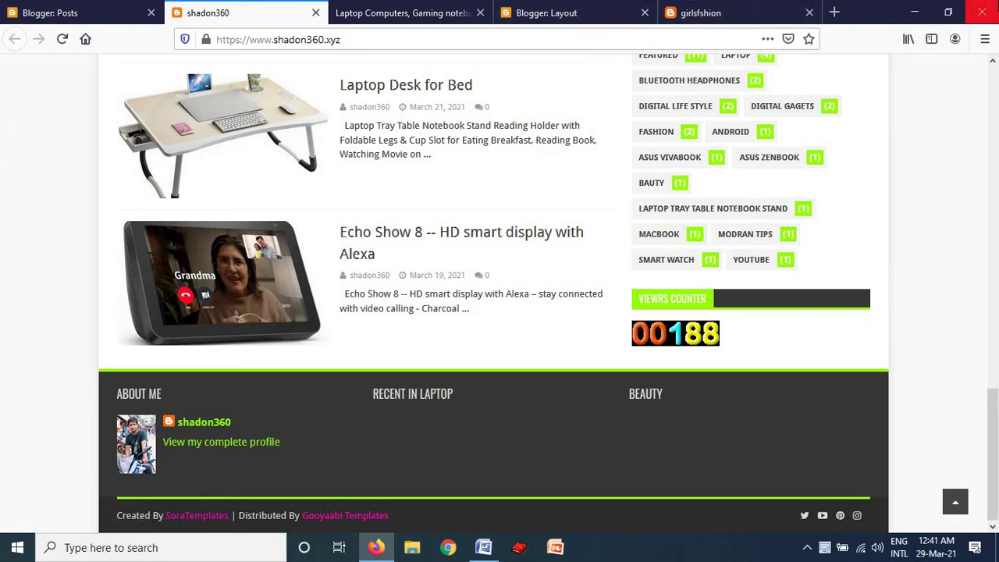
# Close the browser with all its open tabs, confirming to leave the unsaved layout page
pyautogui.click(982, 12)
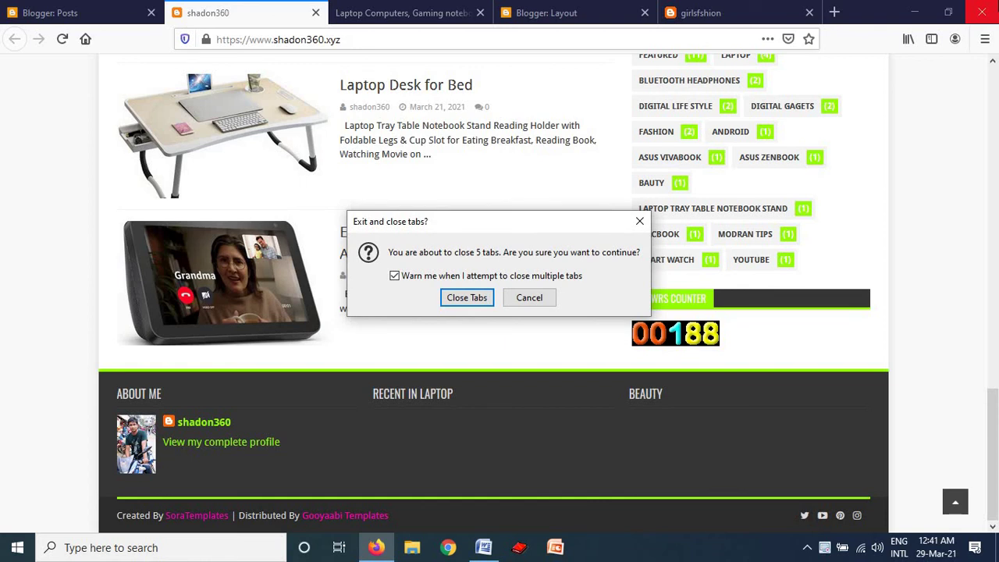
pyautogui.click(449, 299)
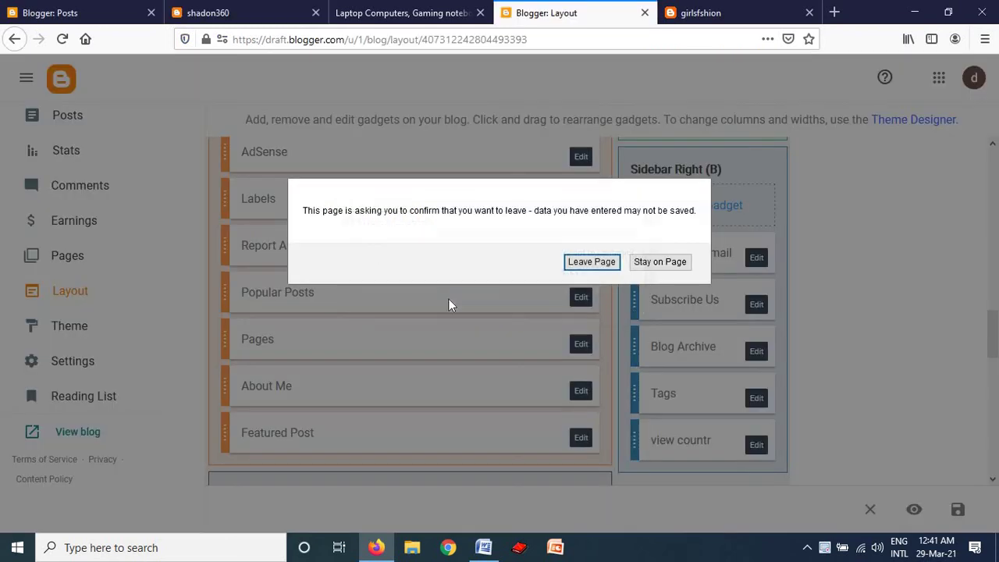
pyautogui.click(590, 262)
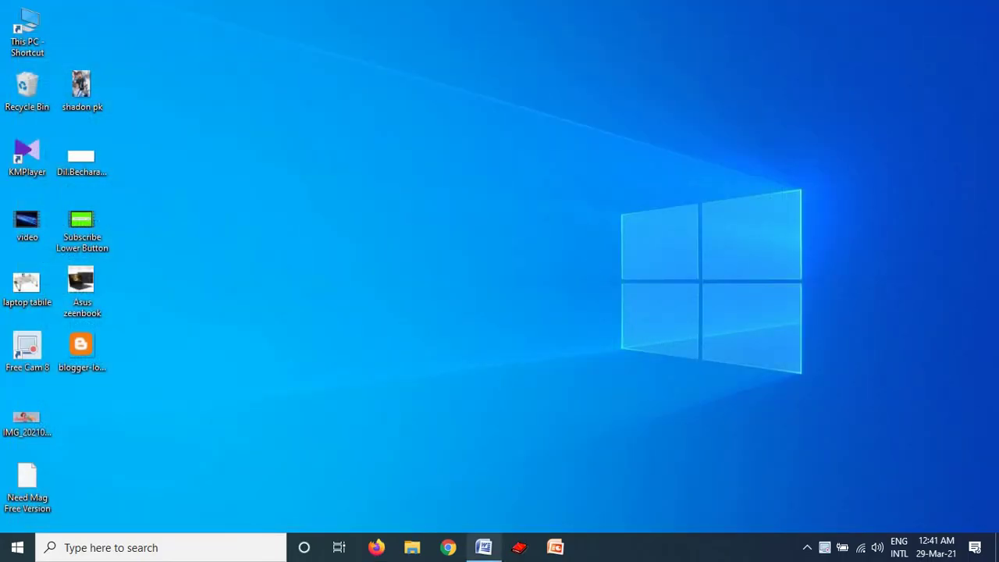